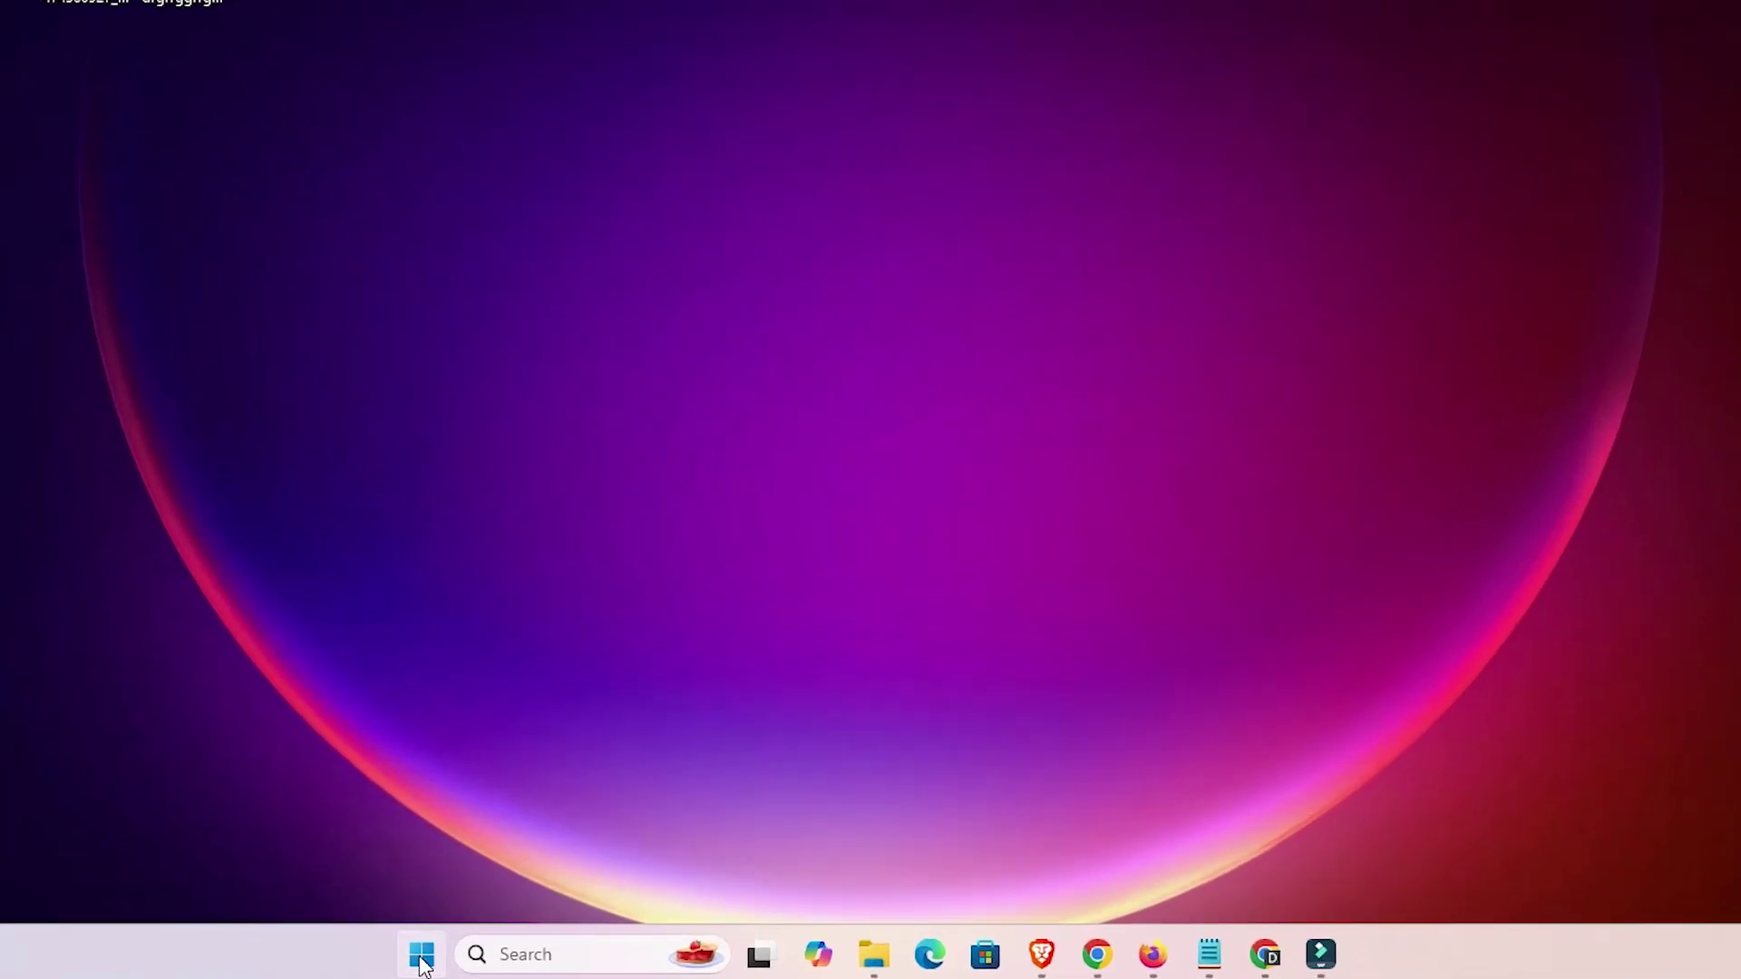
Step: Find Printers & scanners with a Start search for 'pr' and open the Canon PRO-200 series page
click(551, 960)
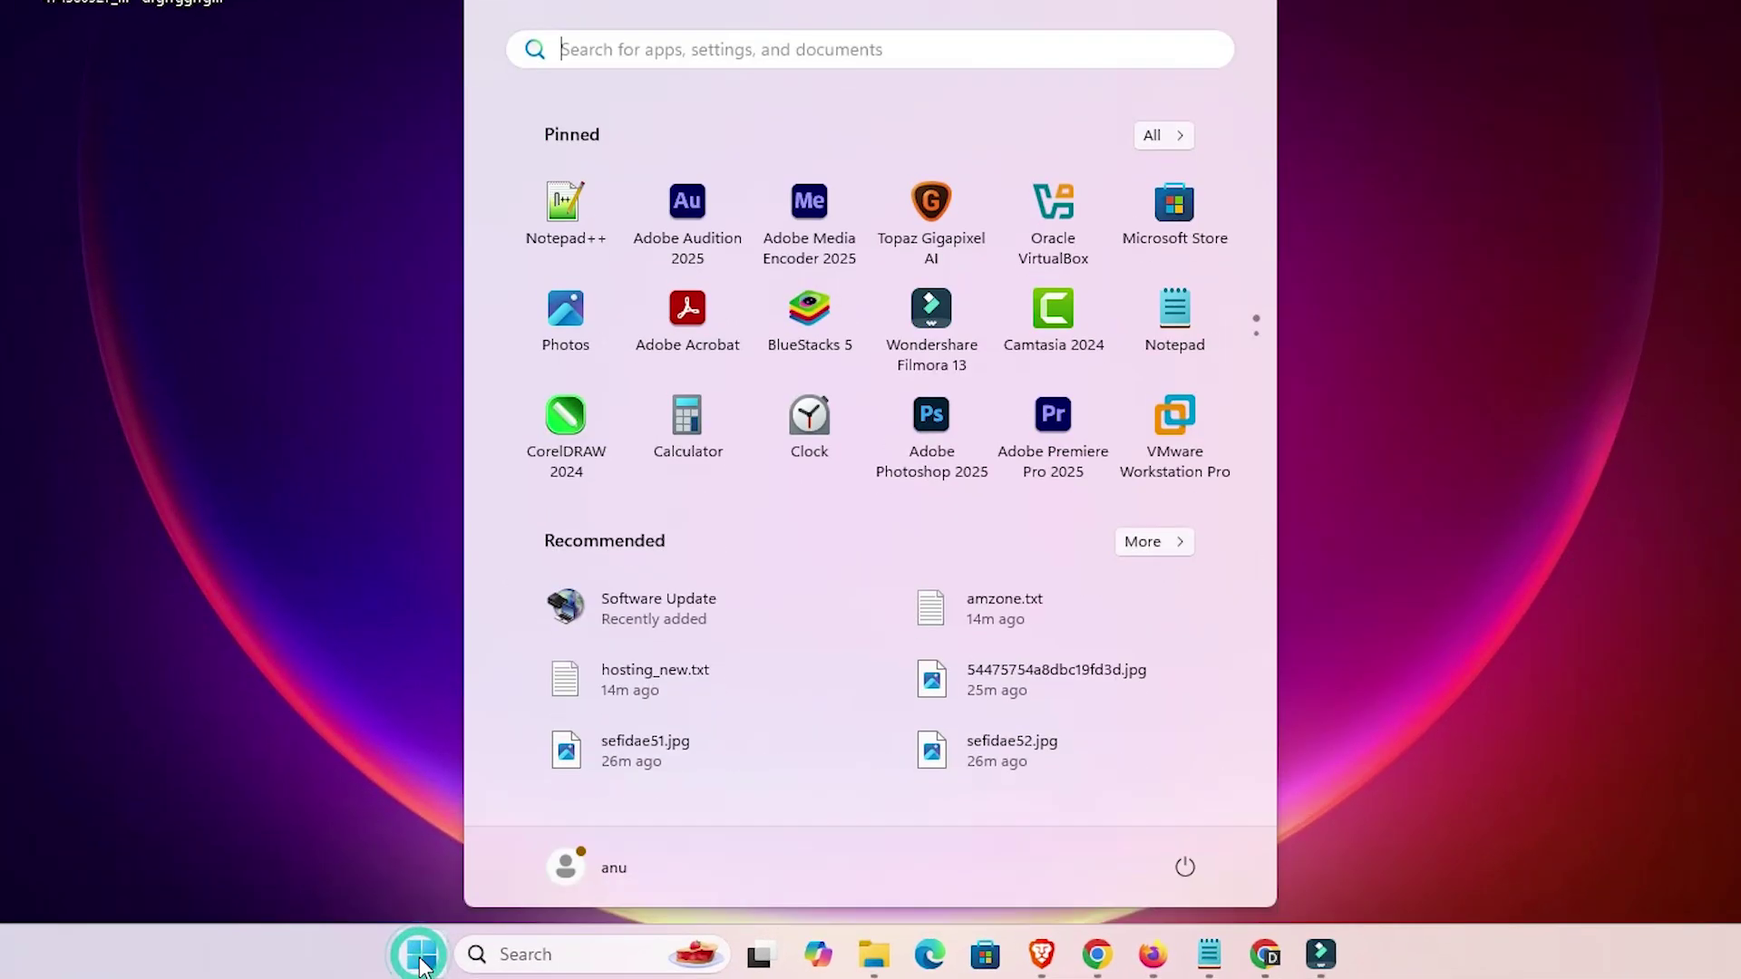
text(pr)
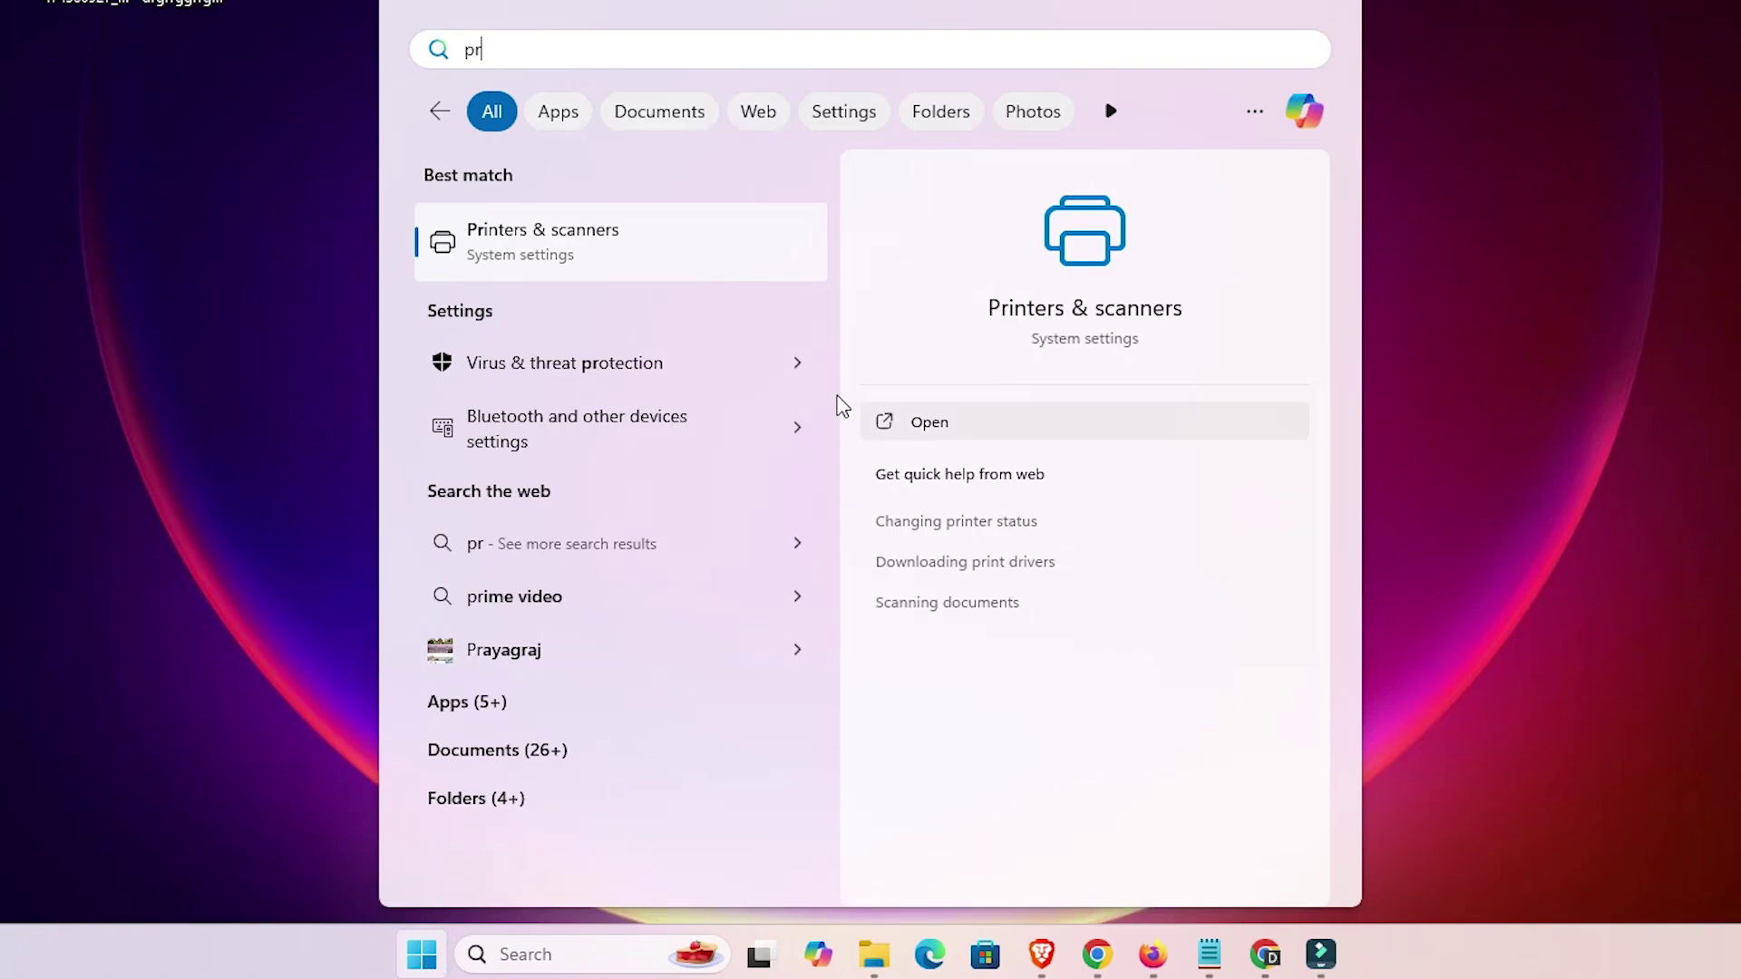
click(614, 270)
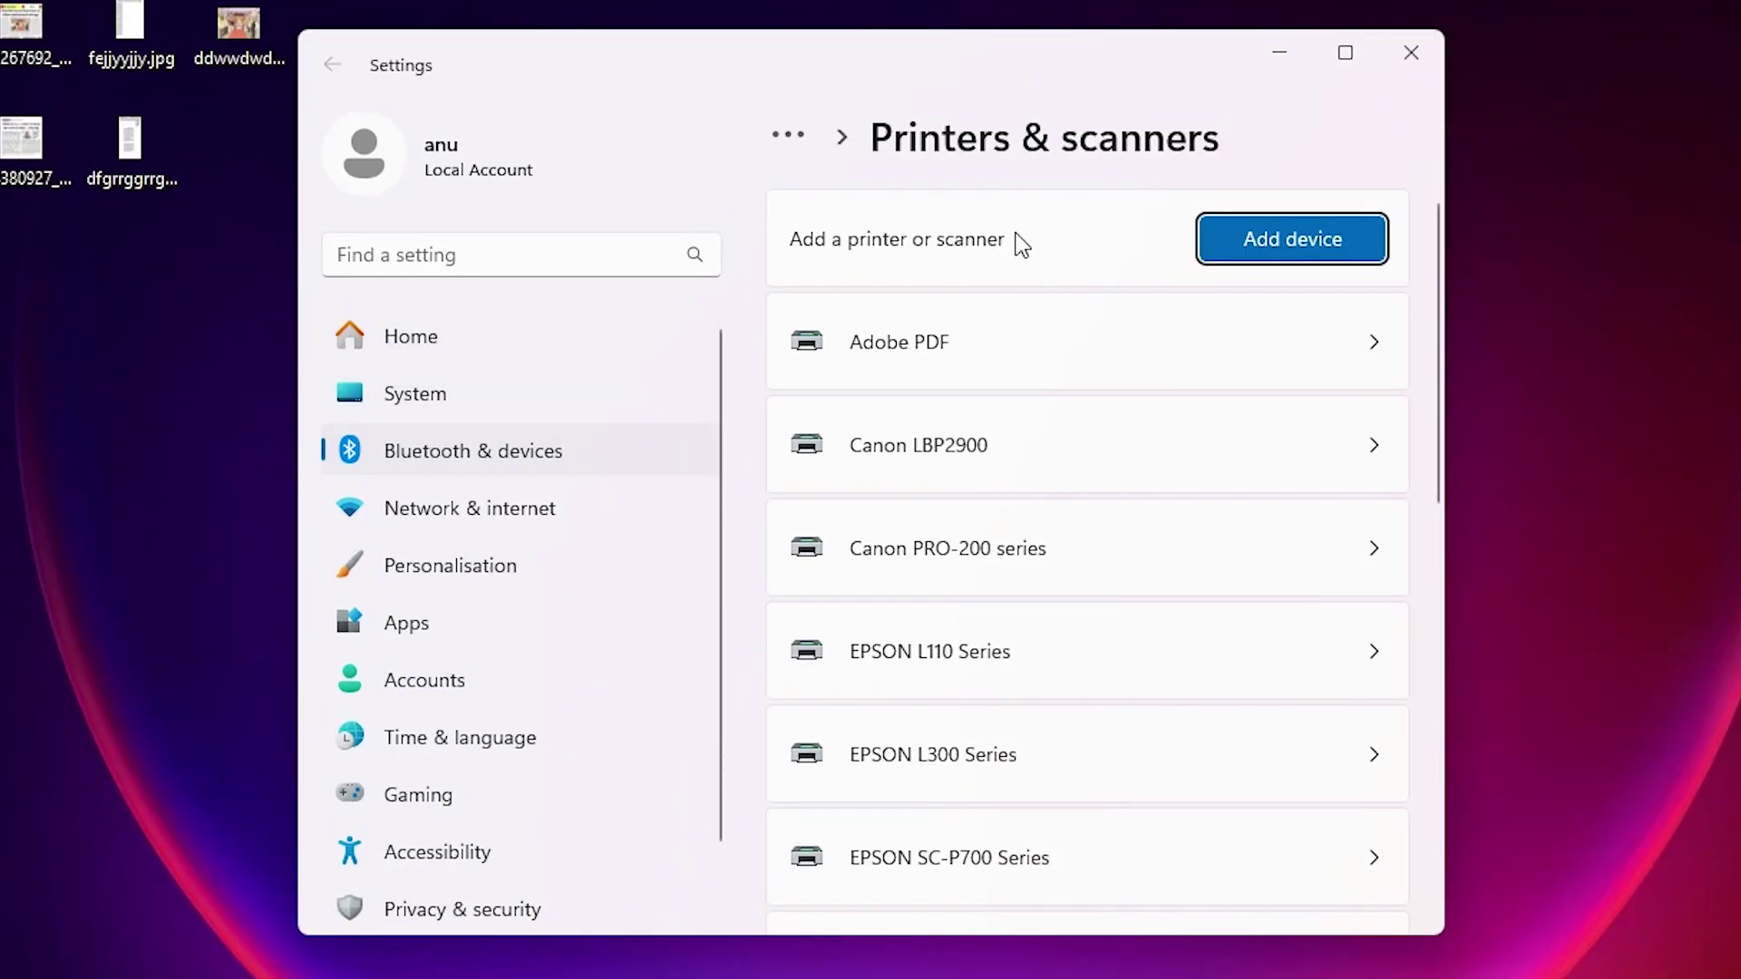
scroll(1128, 608, down, 1)
scroll(1128, 608, up, 1)
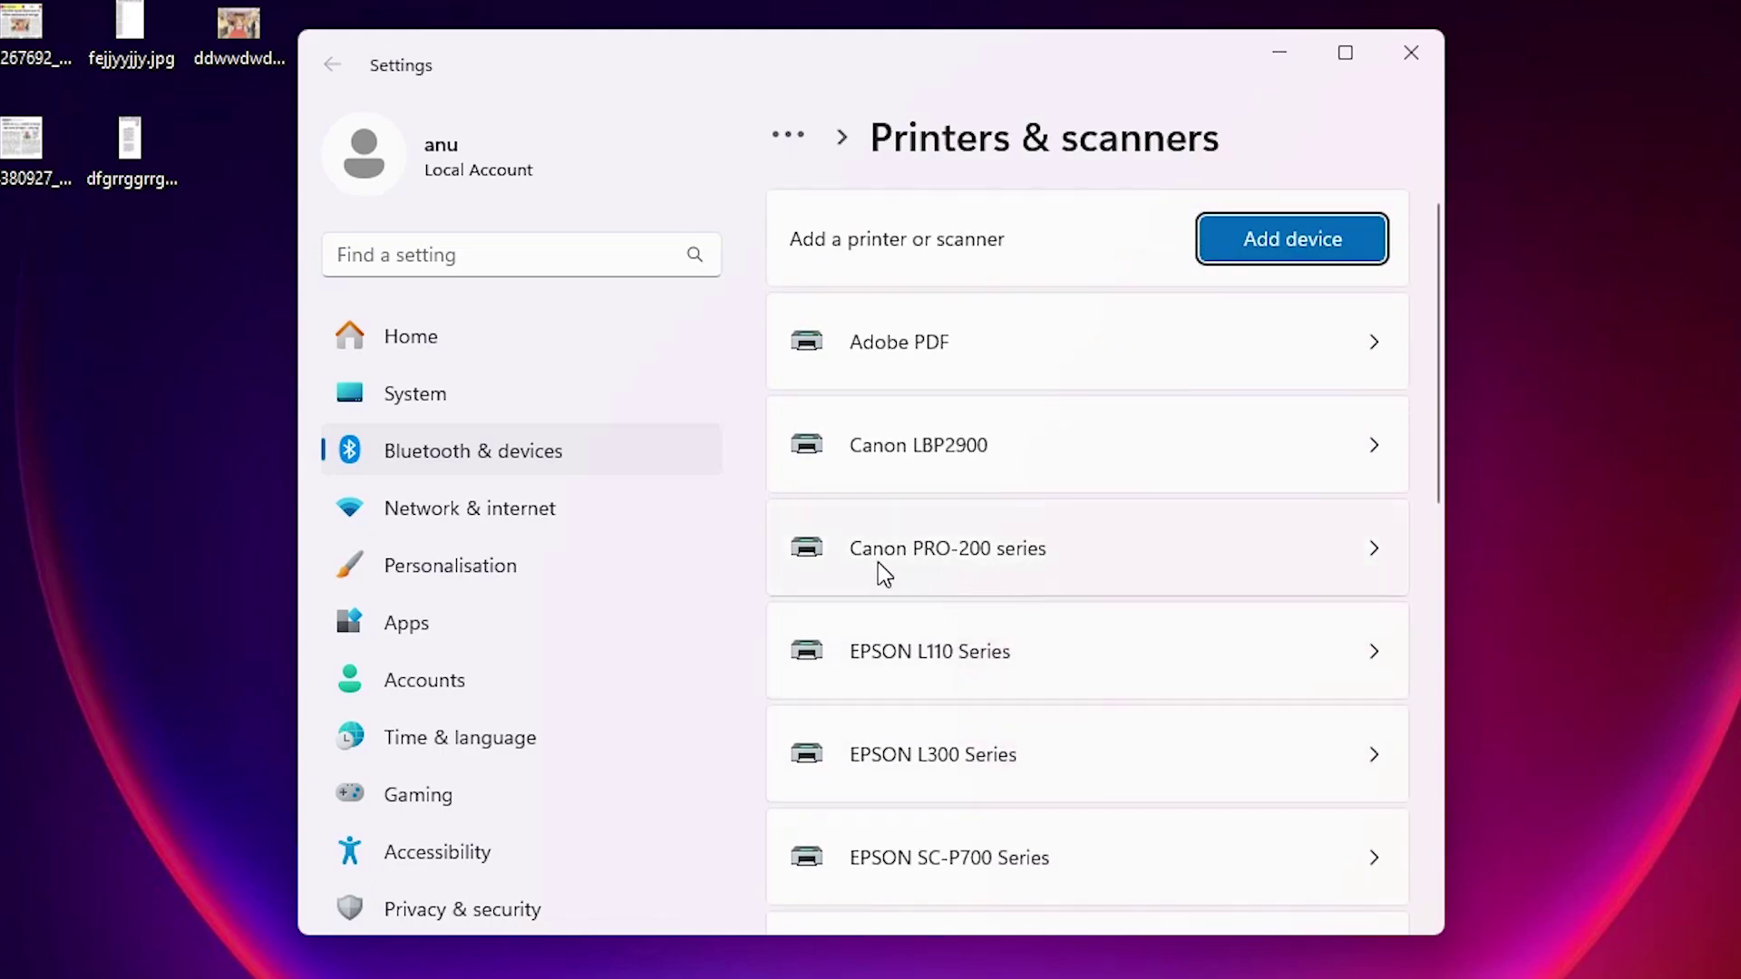
click(1110, 552)
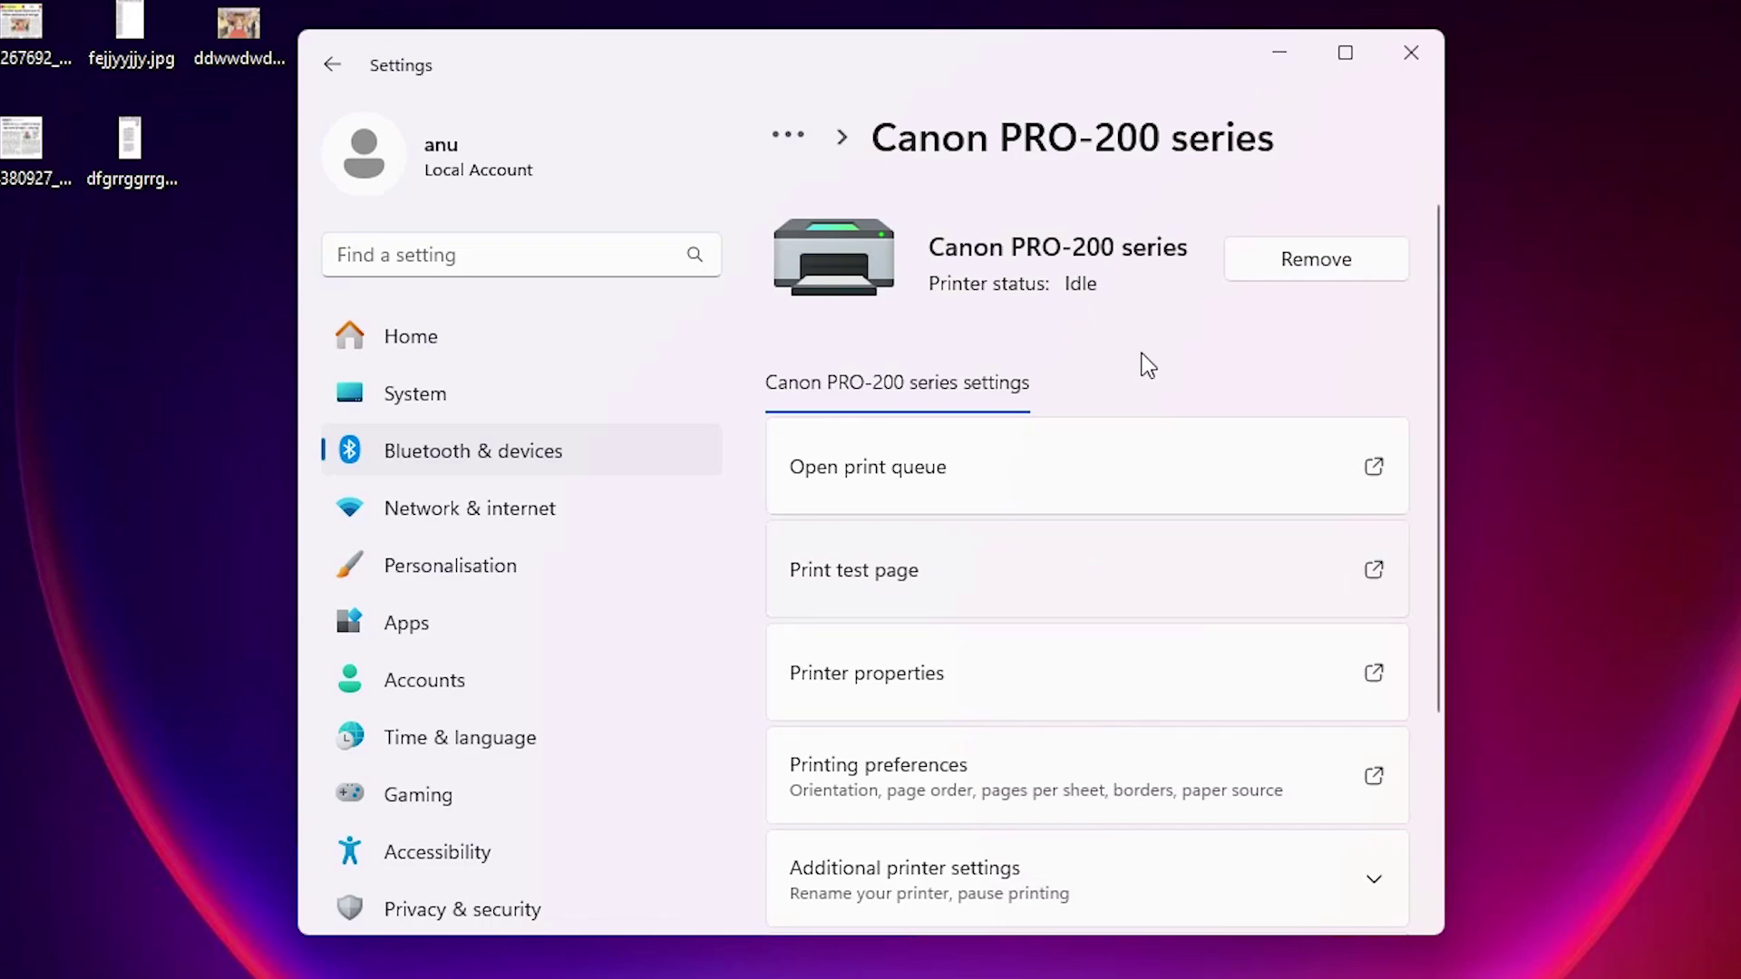
Step: Open the PRO-200 printing preferences, move the dialog up and left, and close Windows Settings
click(966, 794)
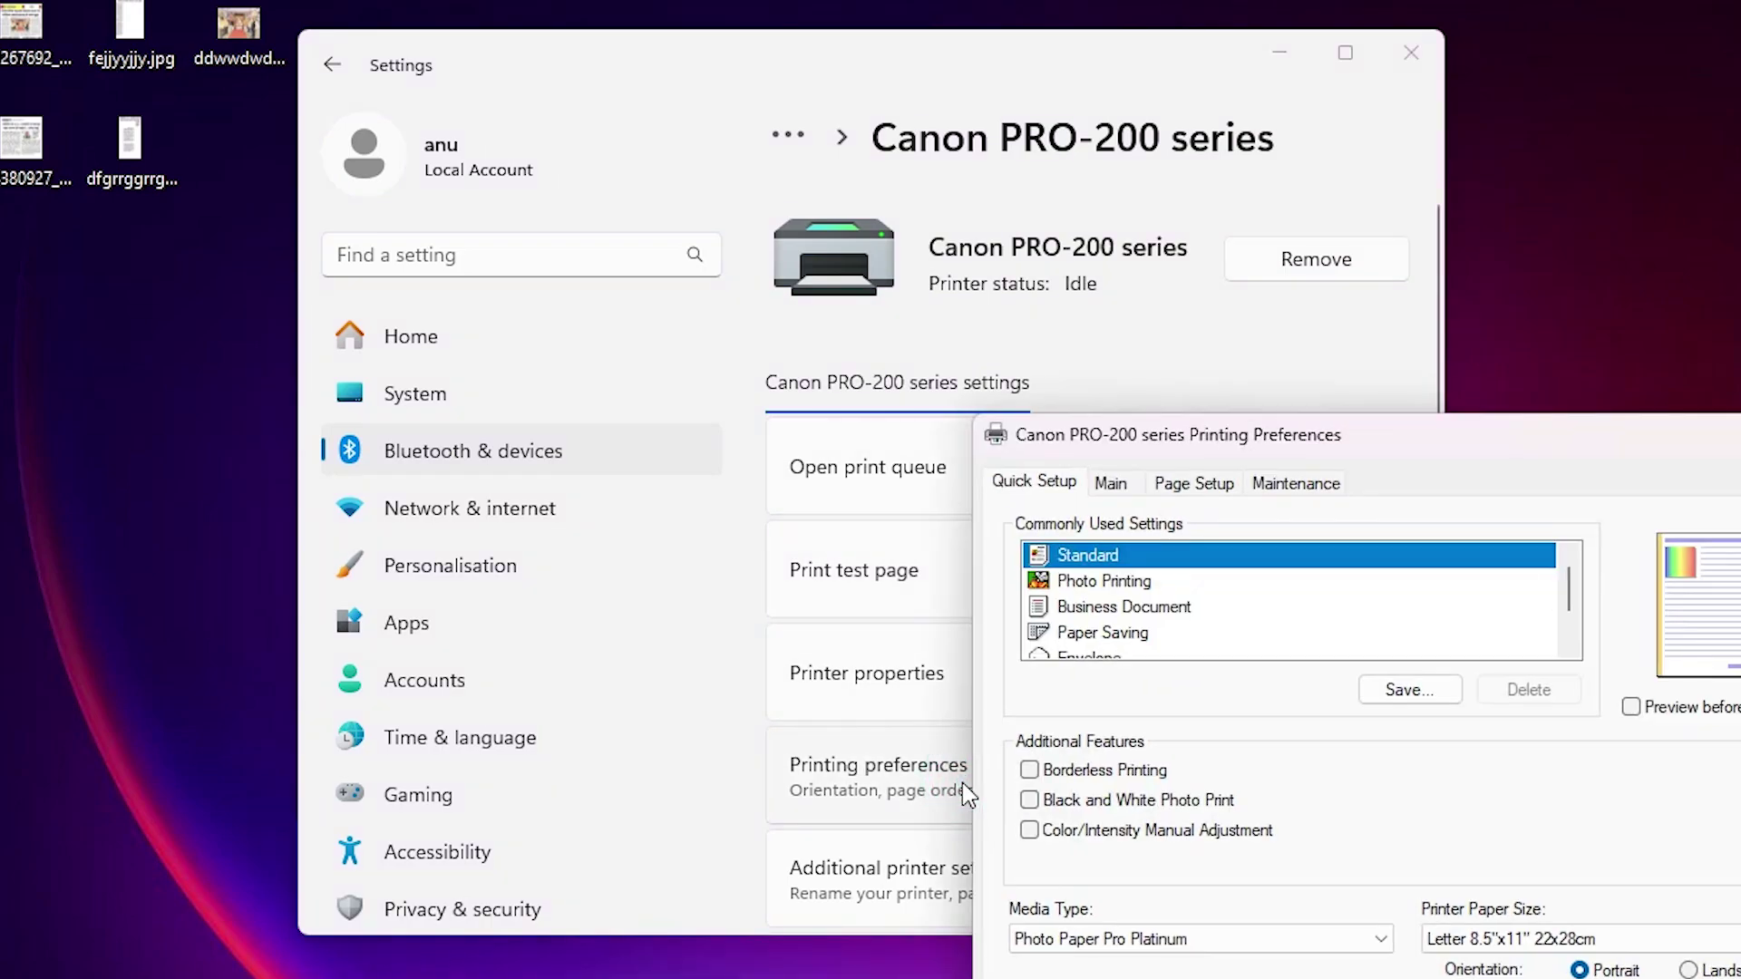
drag(1449, 452, 1053, 198)
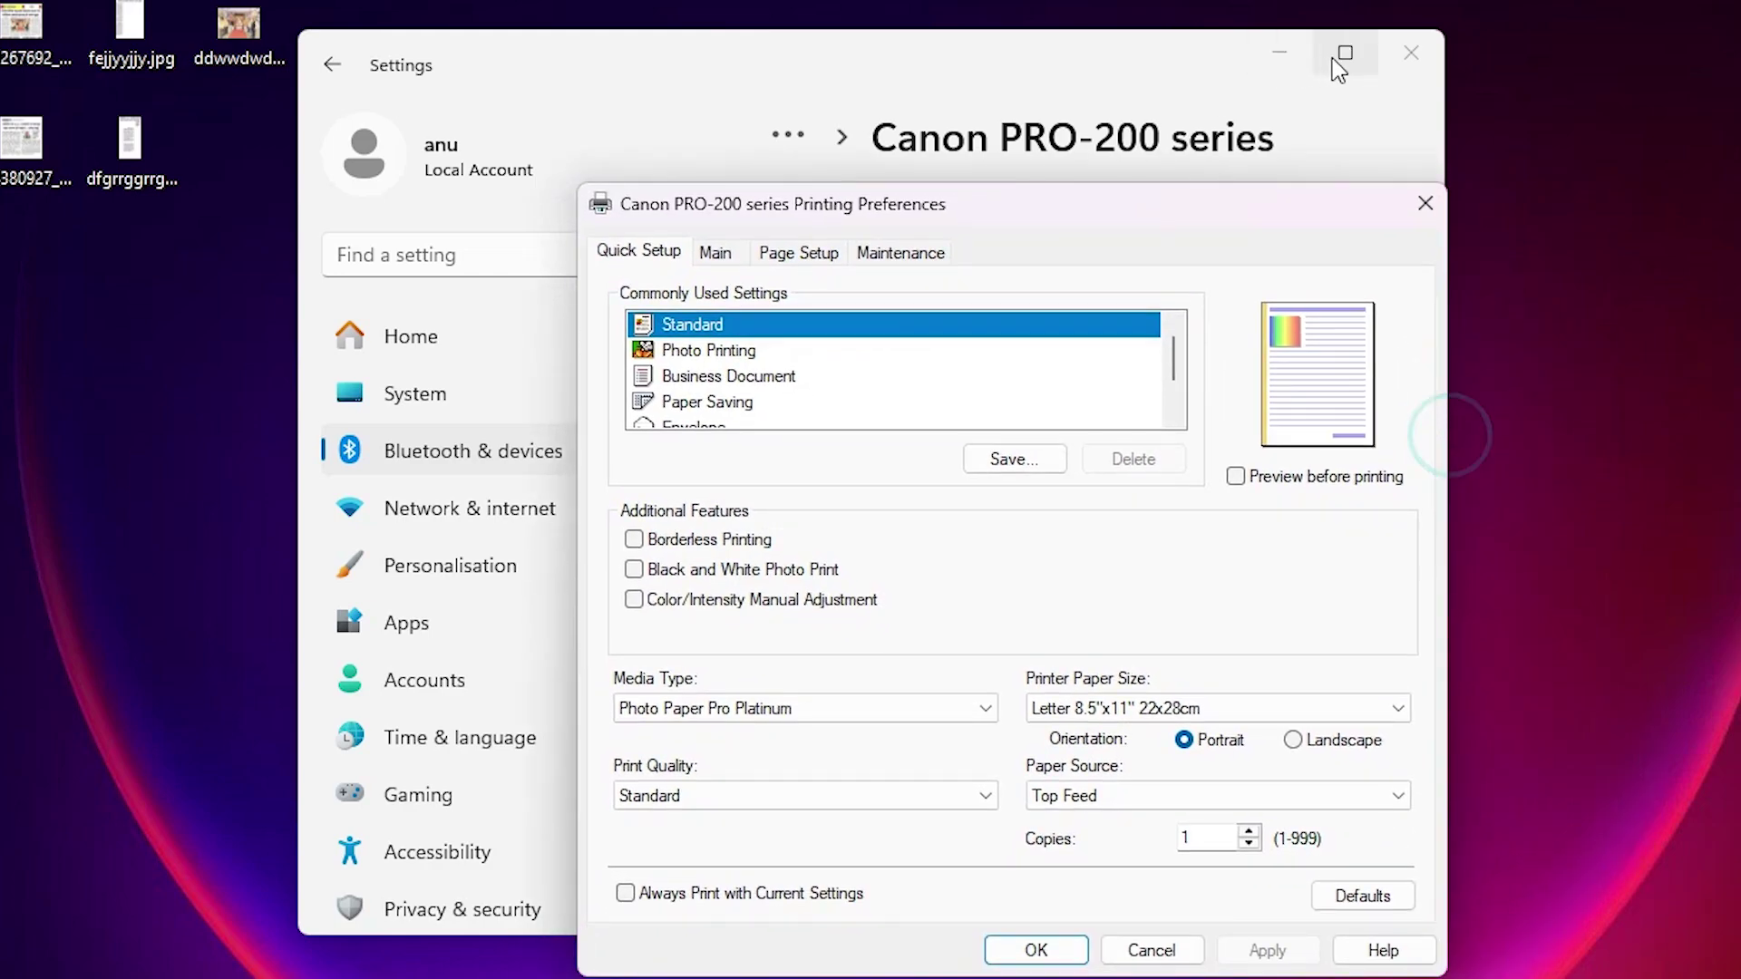
click(1422, 61)
click(1415, 56)
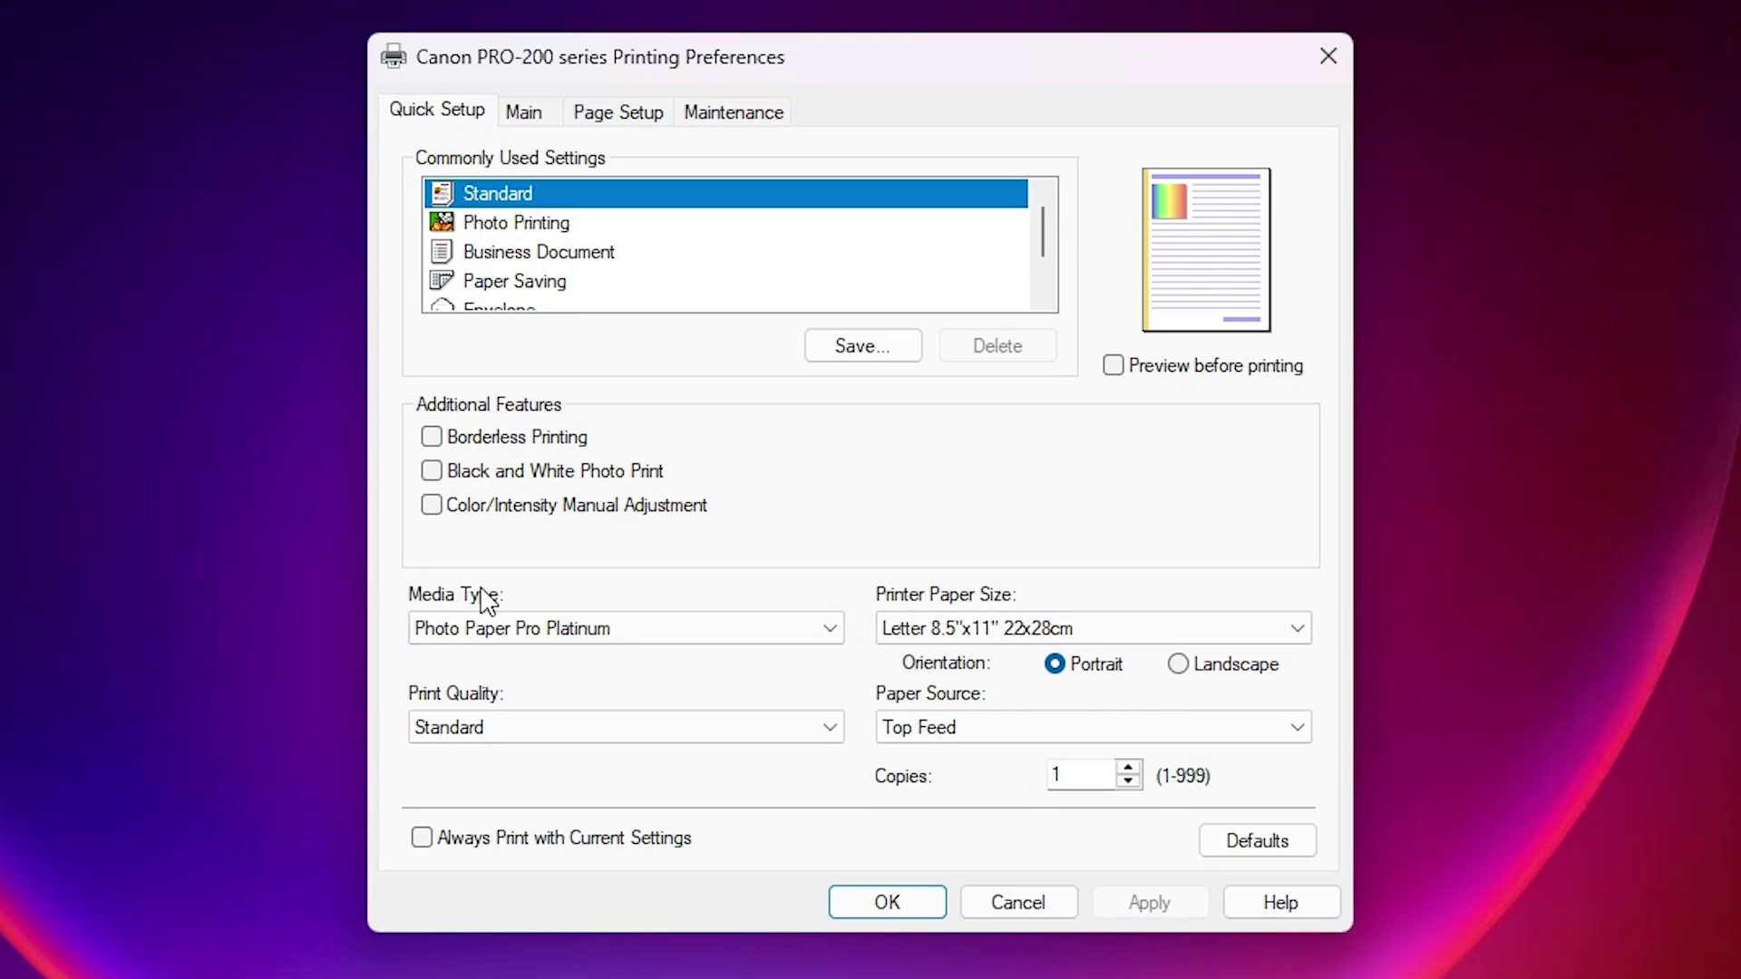
Step: Inspect the Media Type and Printer Paper Size lists on Quick Setup without changing them
click(580, 629)
click(577, 628)
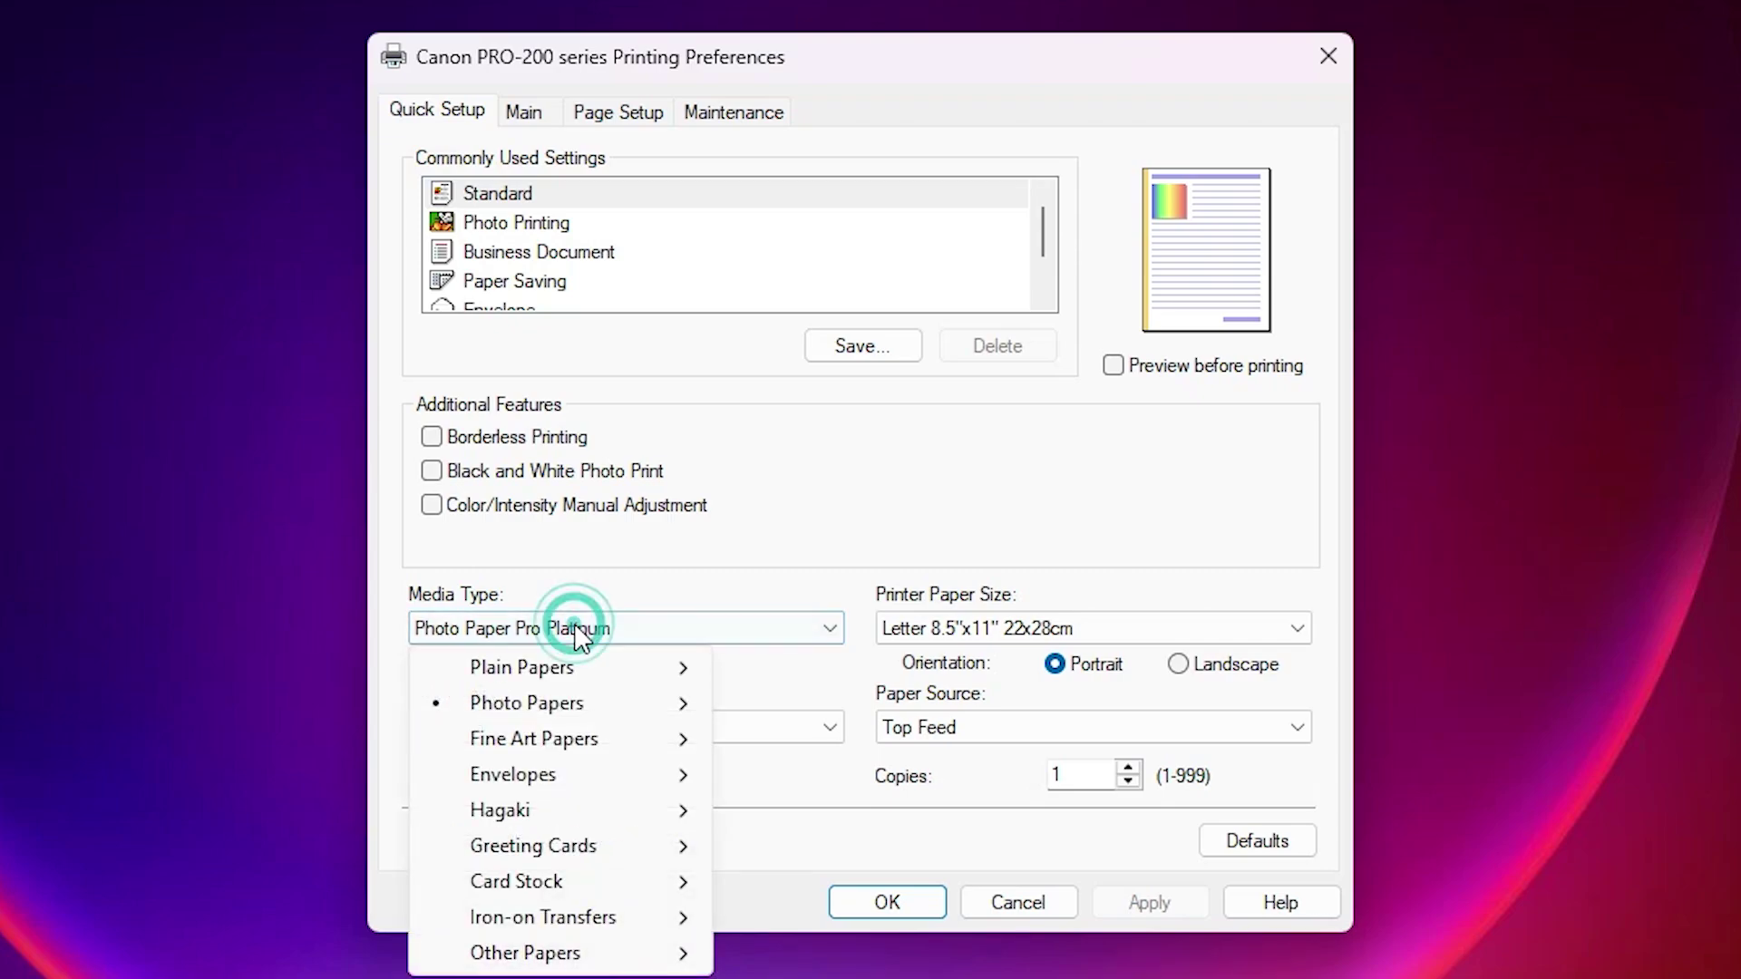
click(577, 628)
click(577, 628)
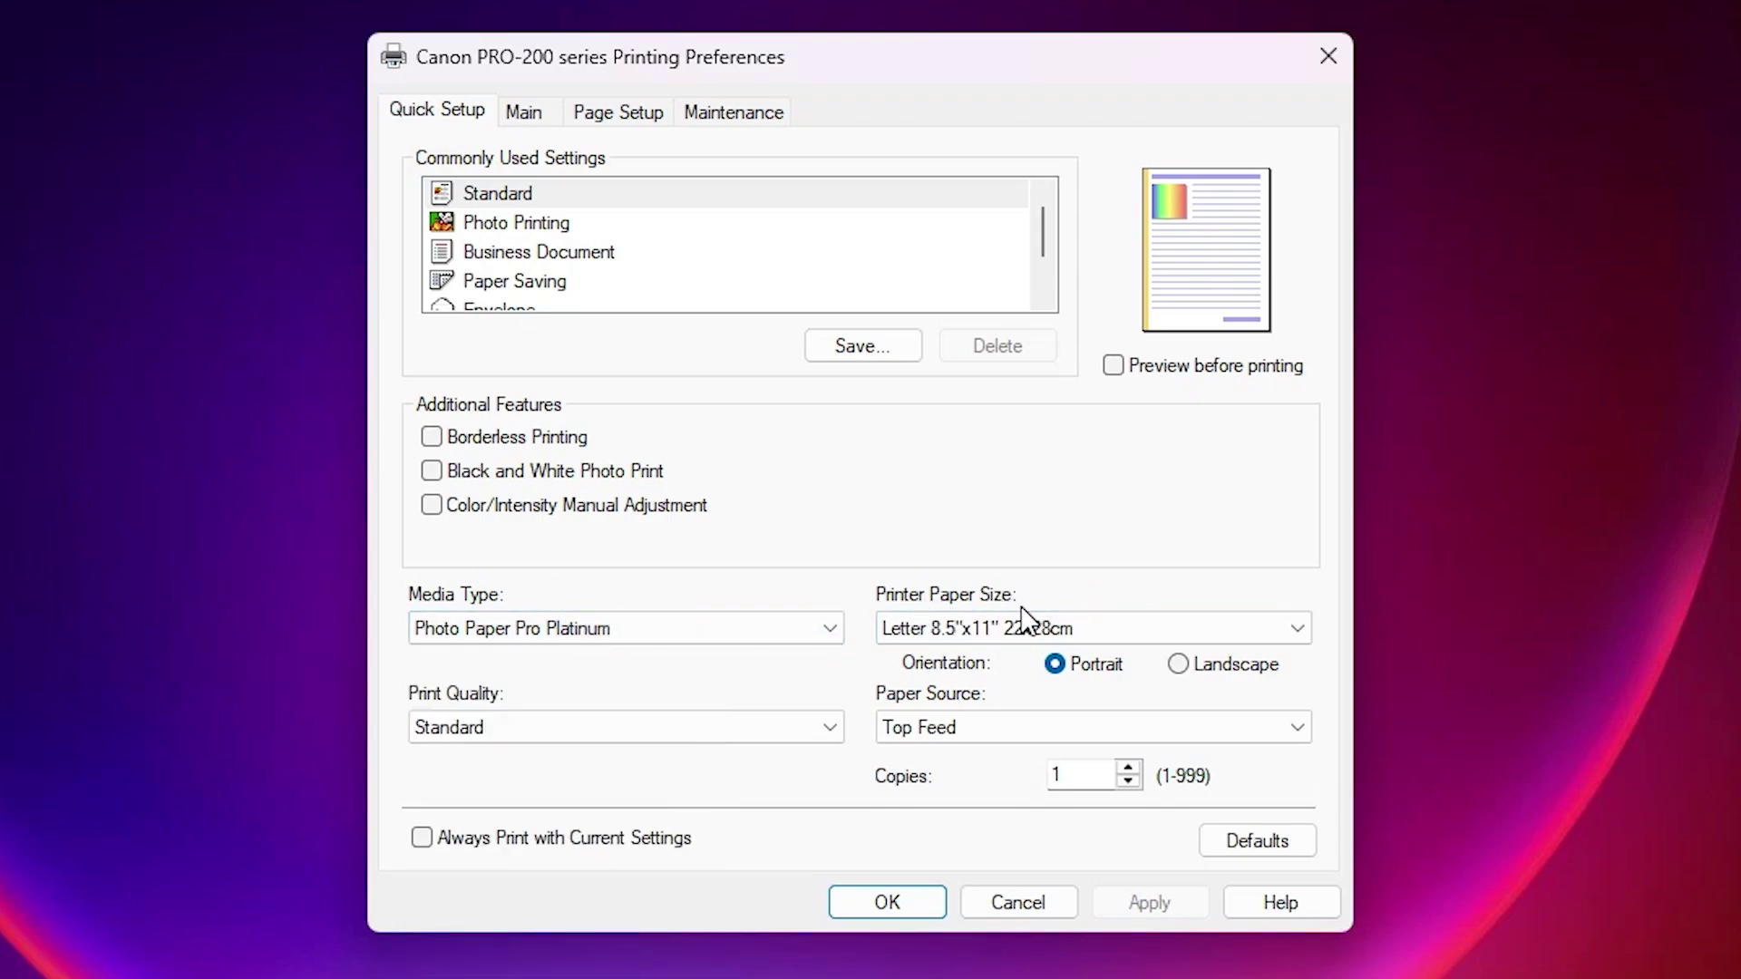
click(1025, 627)
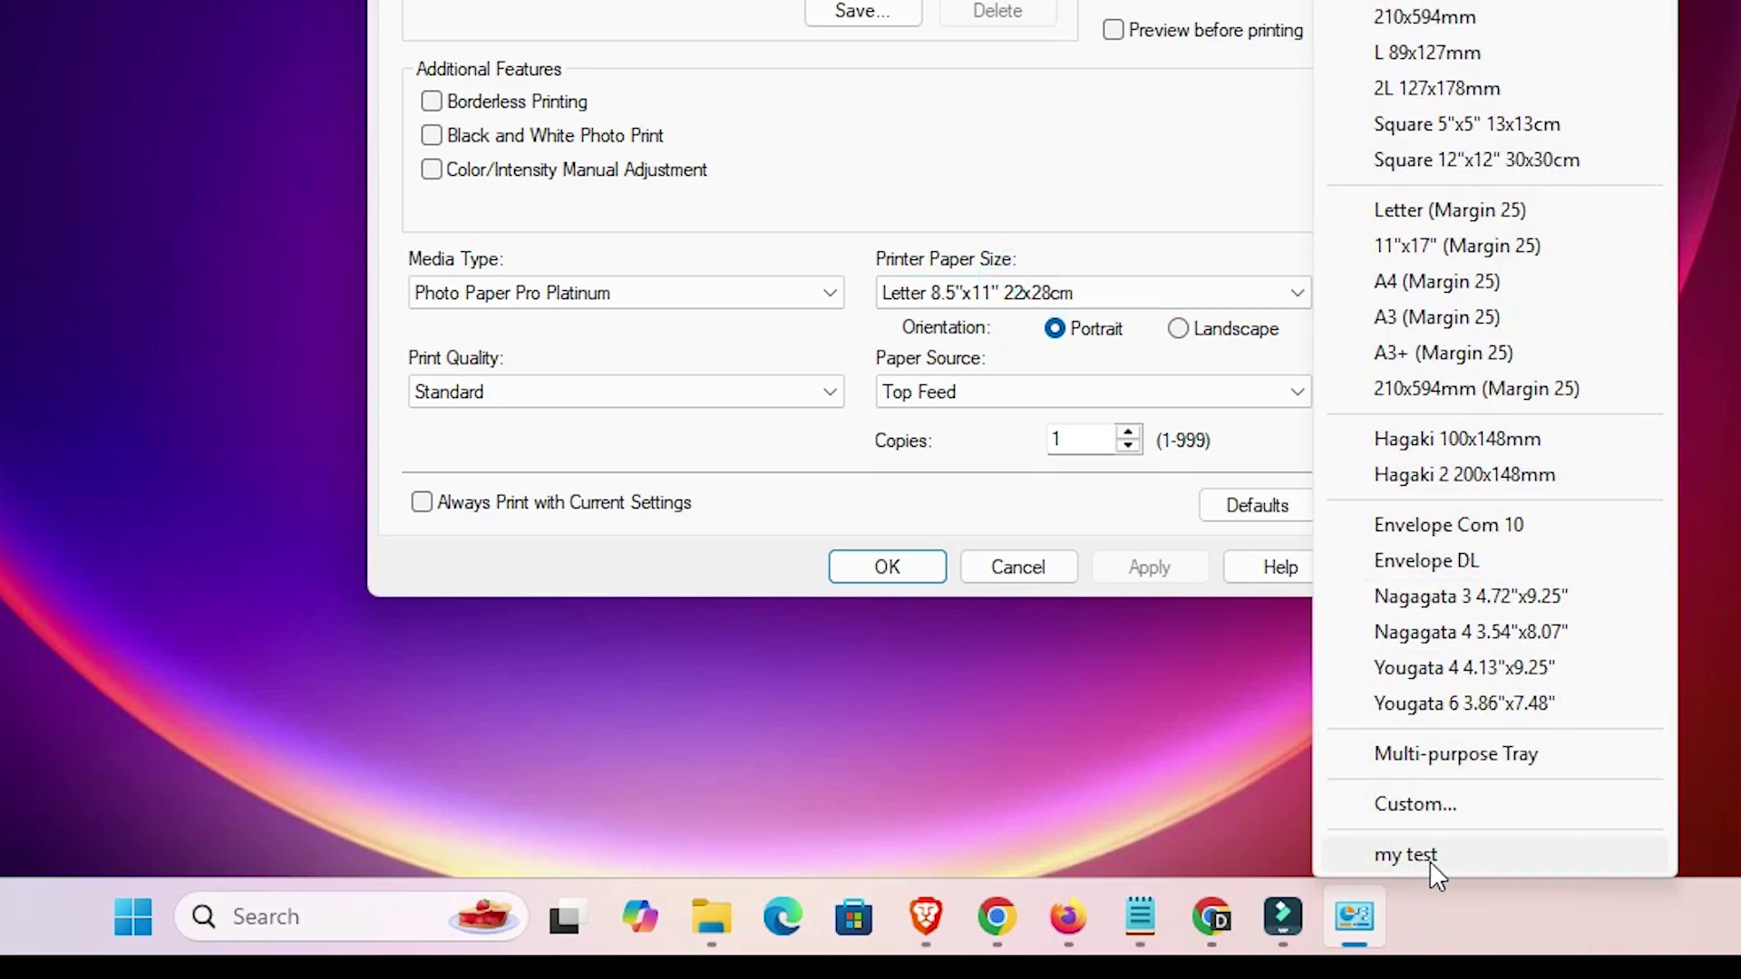
click(896, 129)
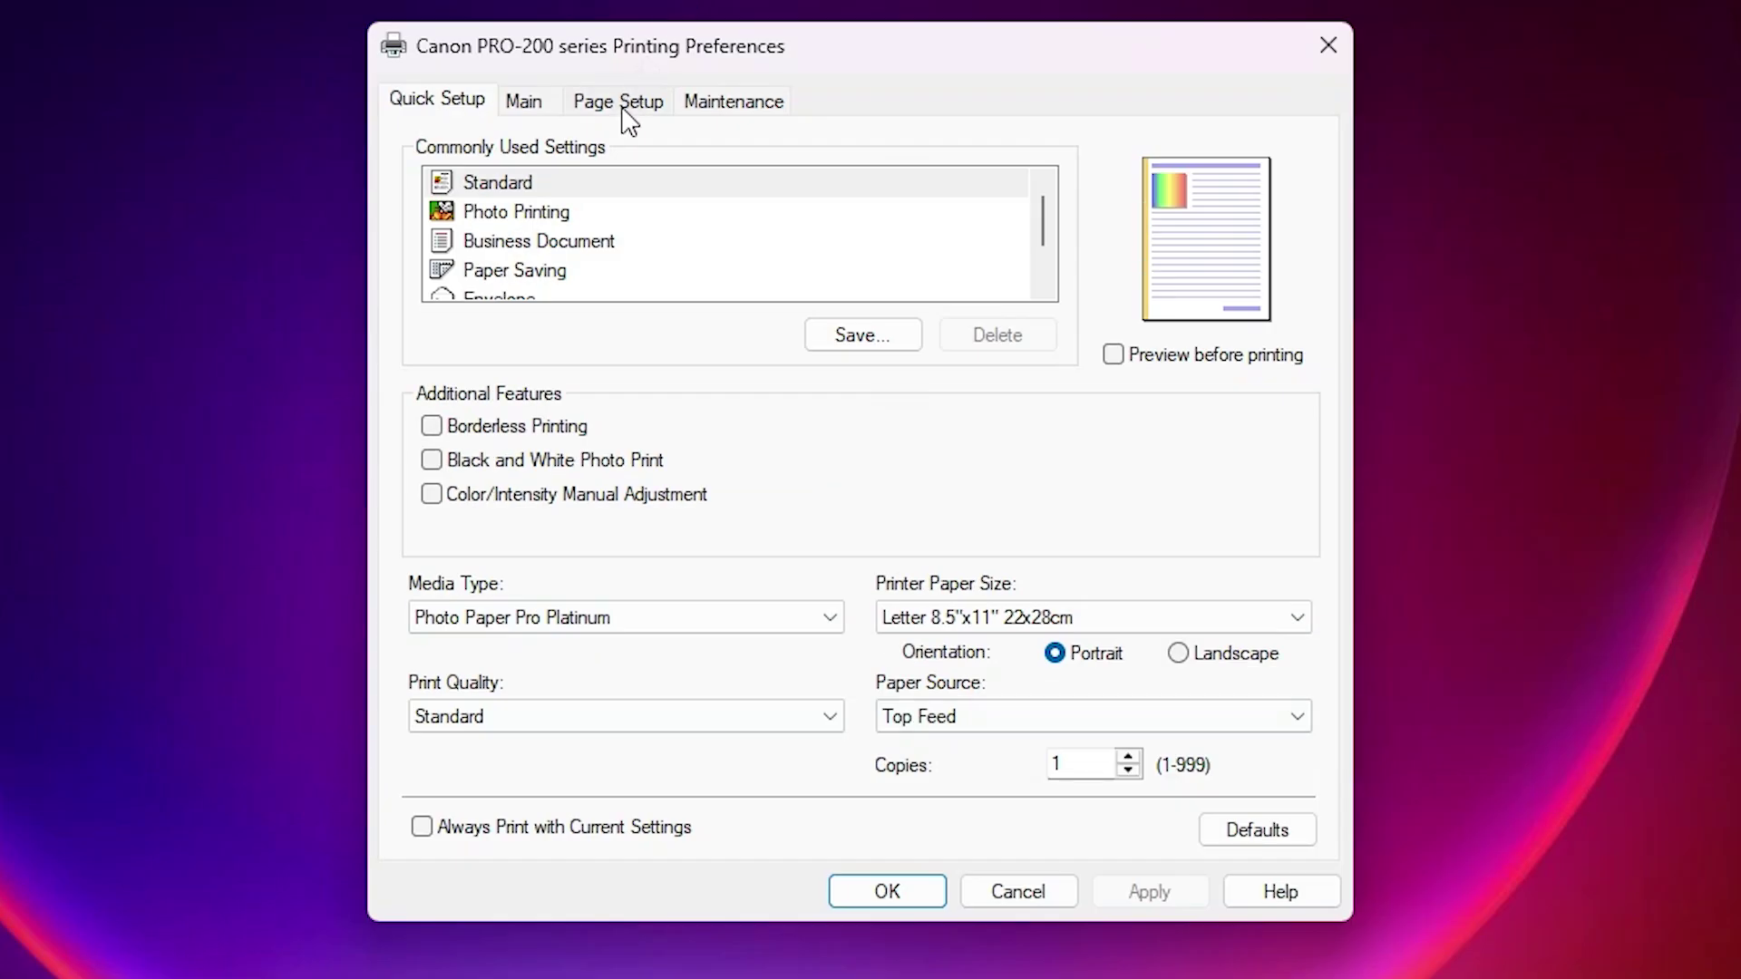
Step: On the Page Setup tab, choose Custom... from the Page Size list
click(625, 107)
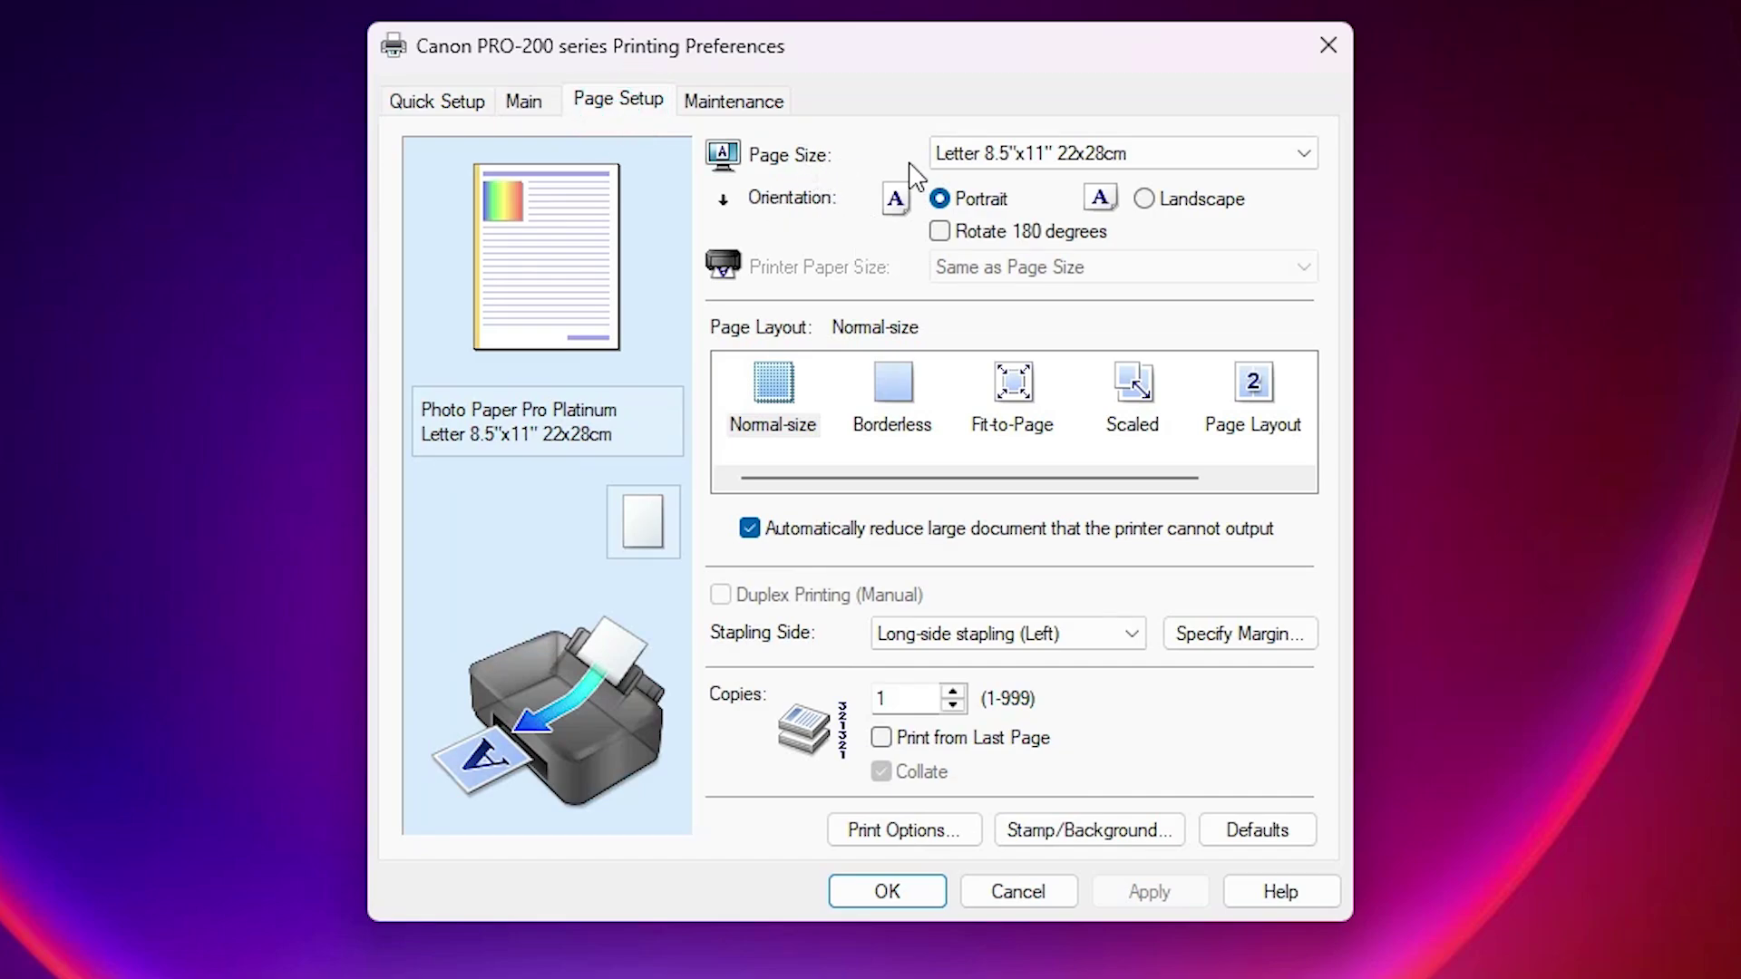
click(976, 156)
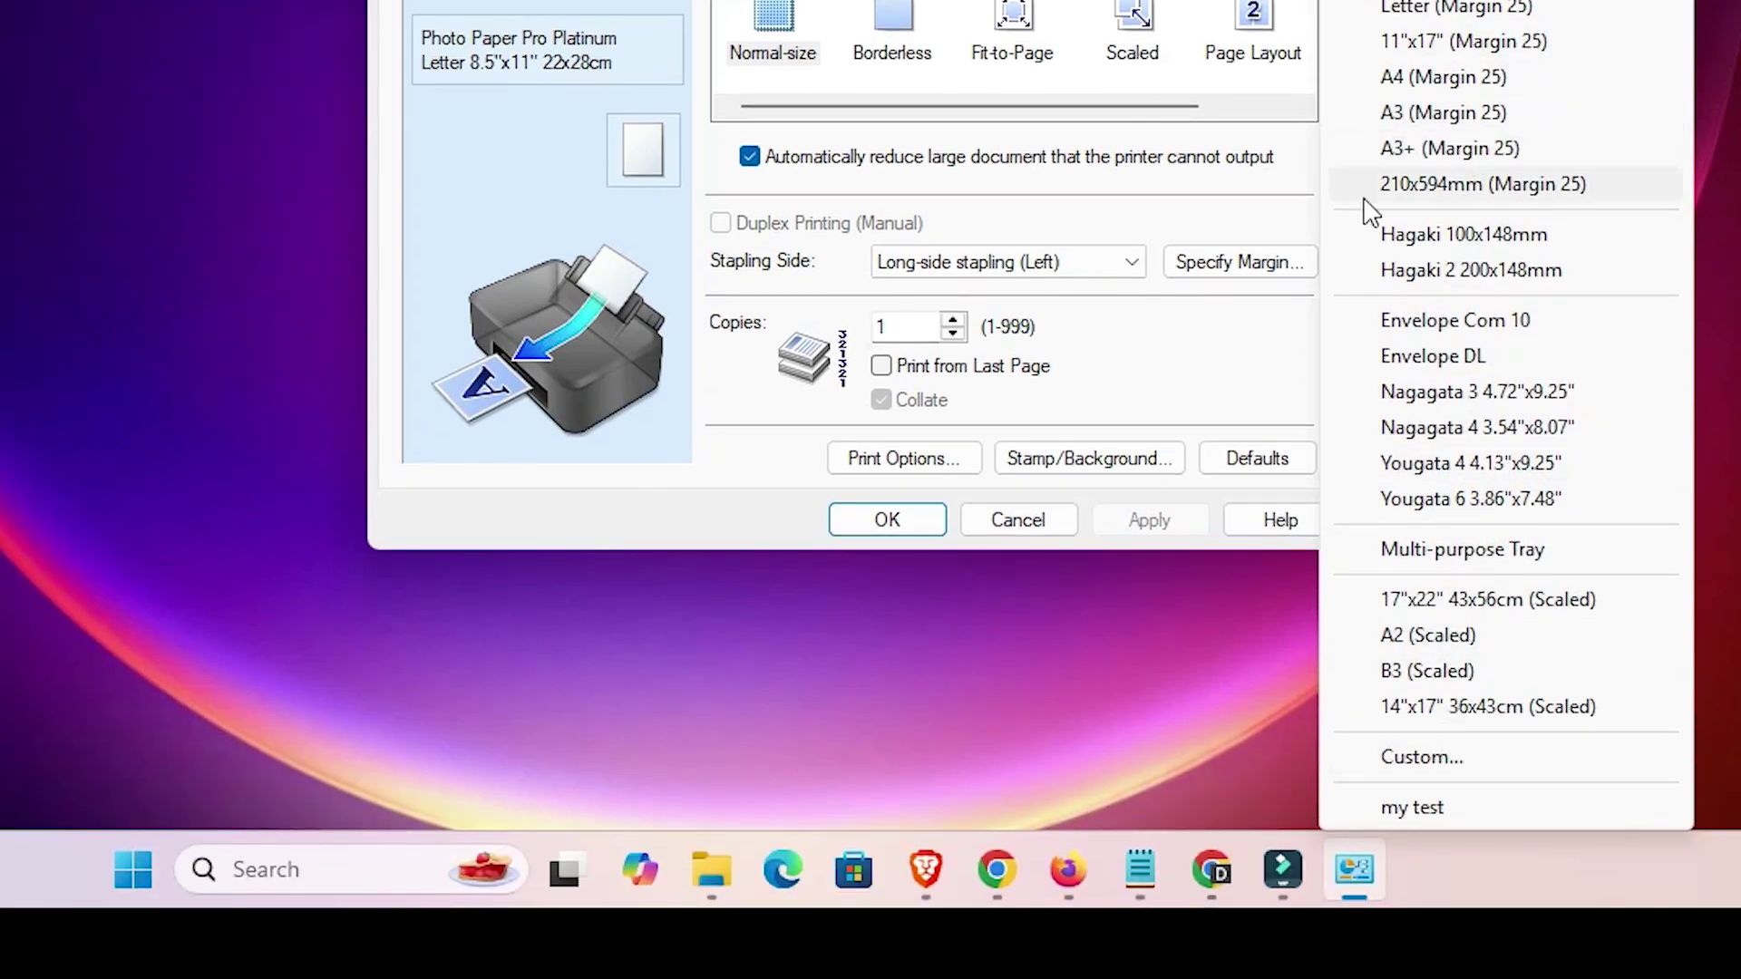
click(1433, 764)
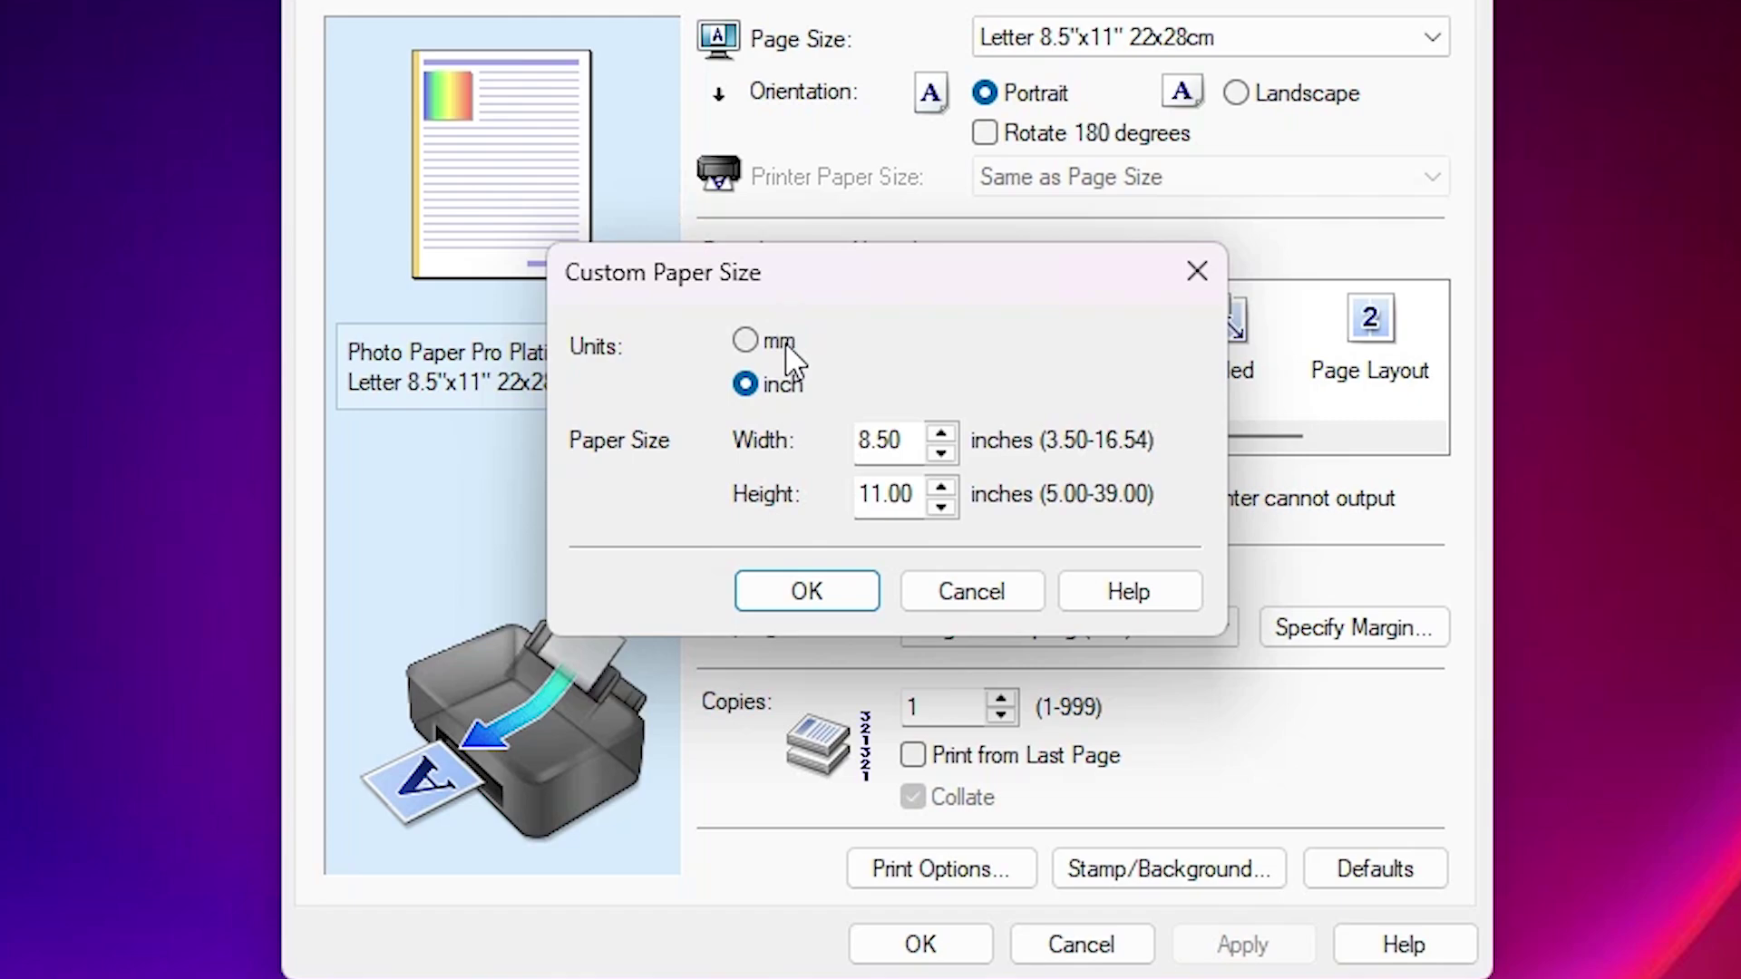
Step: Keep inch units, enter width 7 and height 10, and confirm the custom size
click(784, 347)
click(782, 379)
double_click(915, 453)
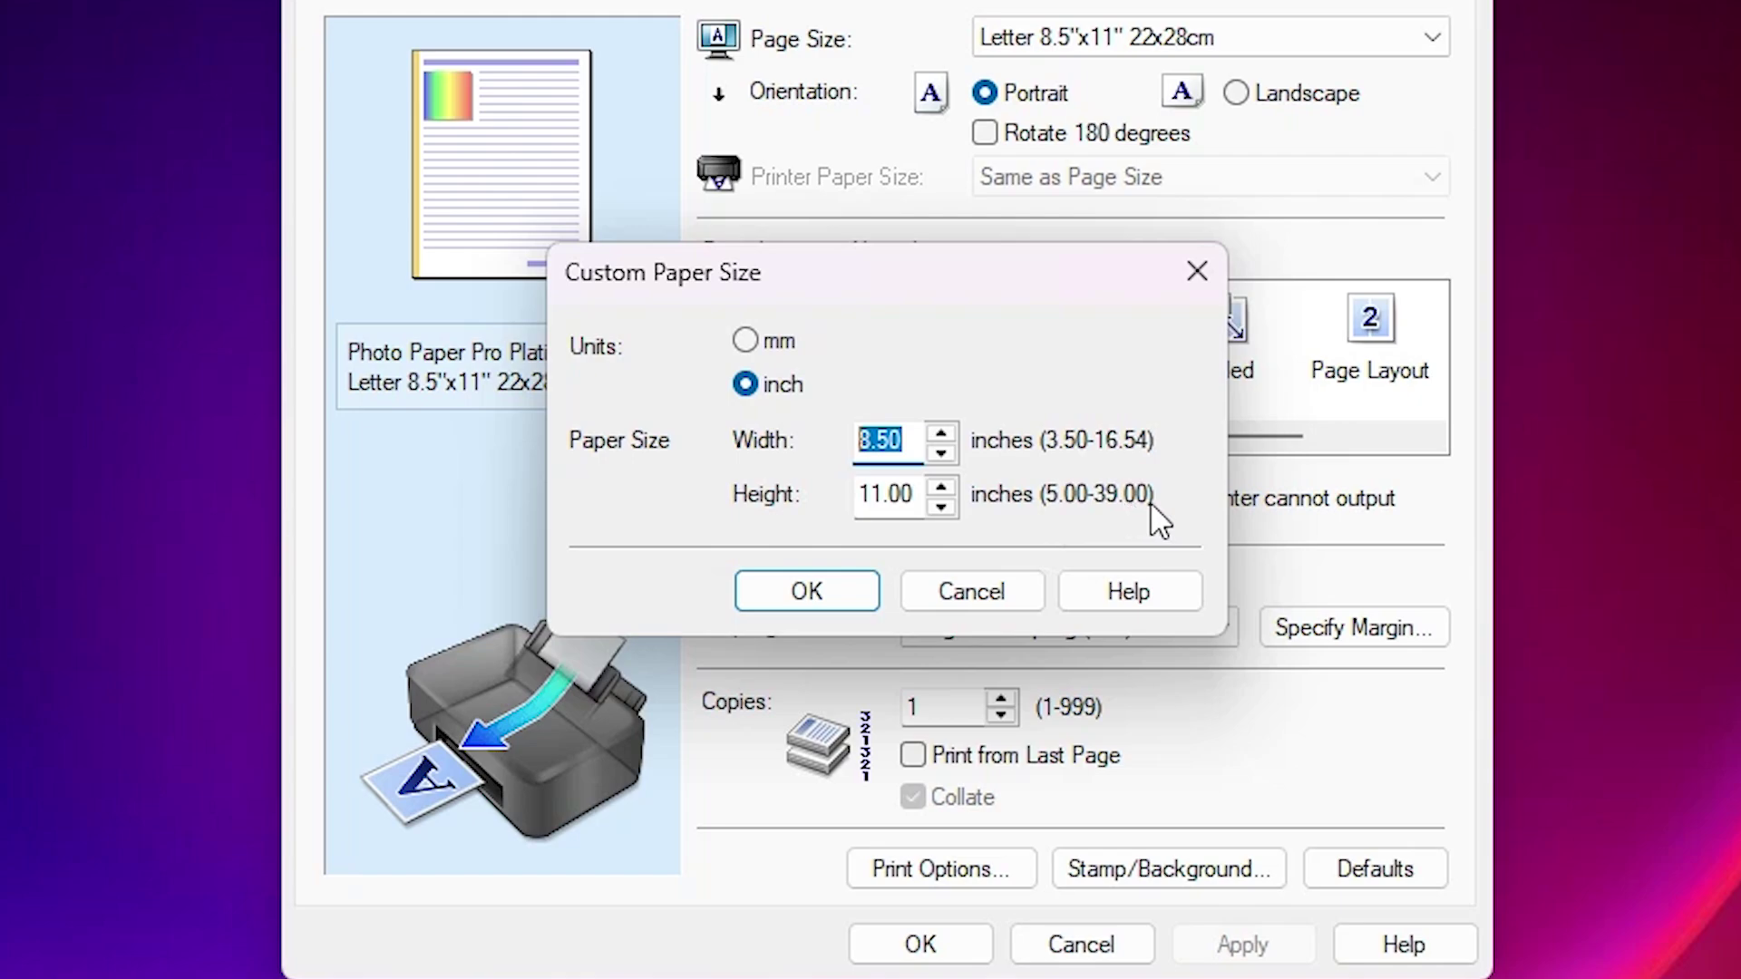
click(893, 442)
double_click(893, 442)
text(7)
key(Tab)
text(10)
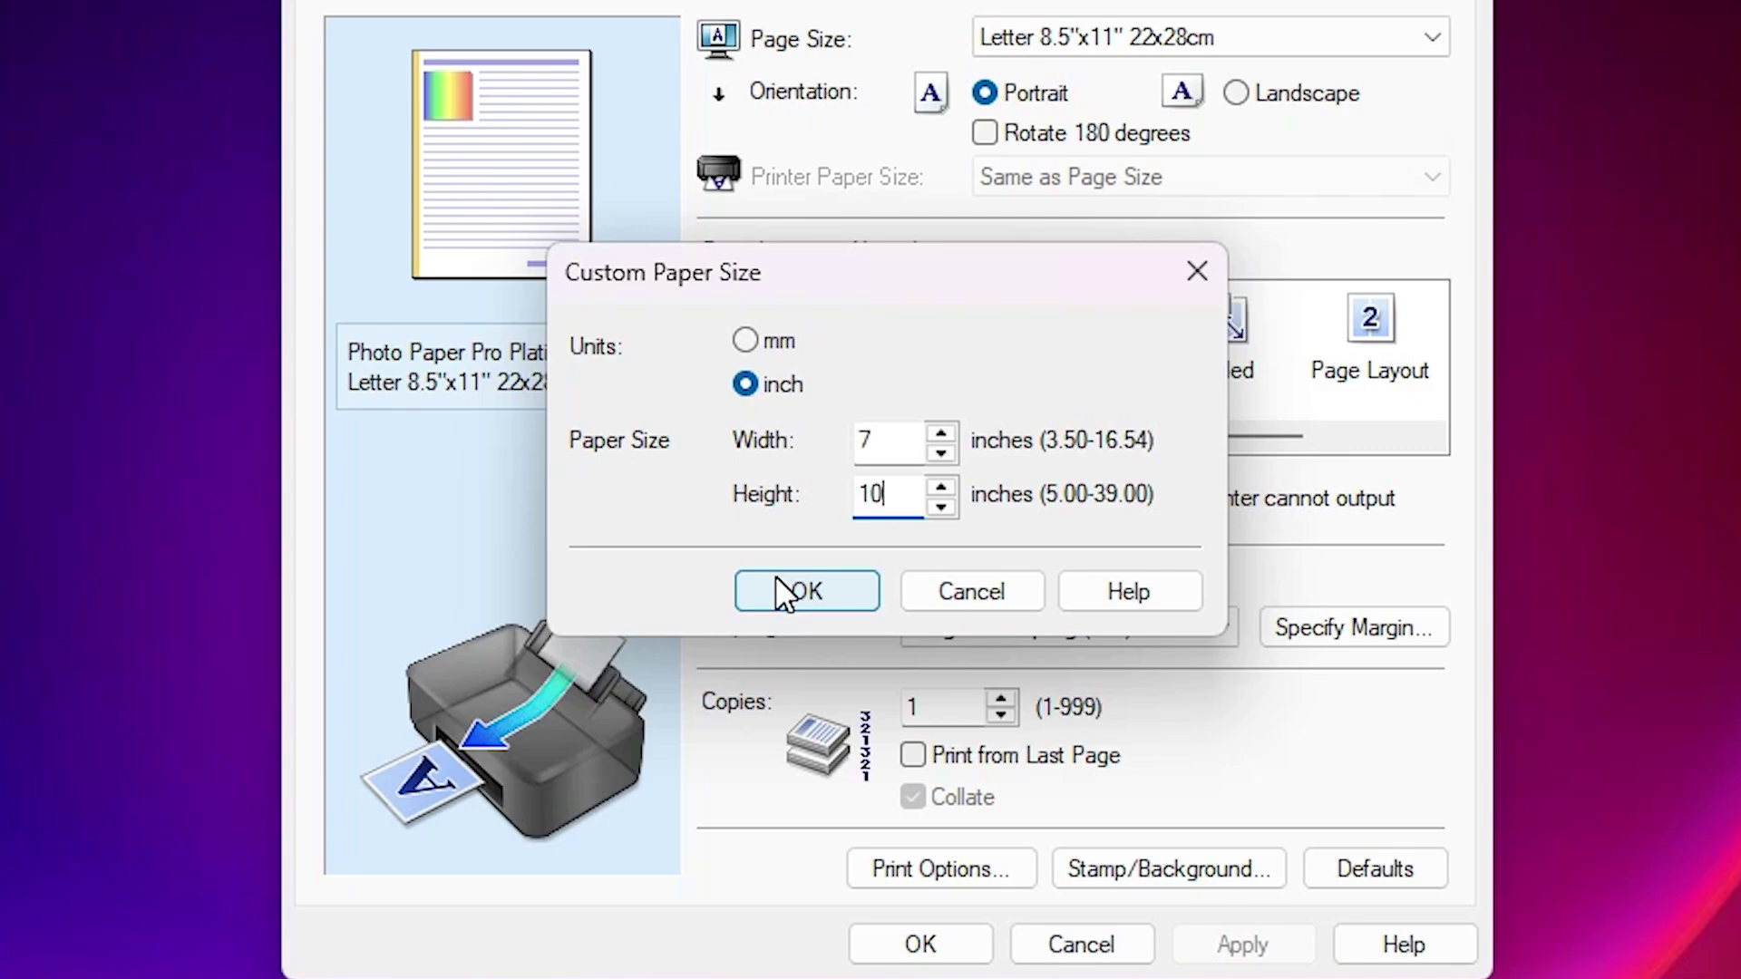
click(863, 590)
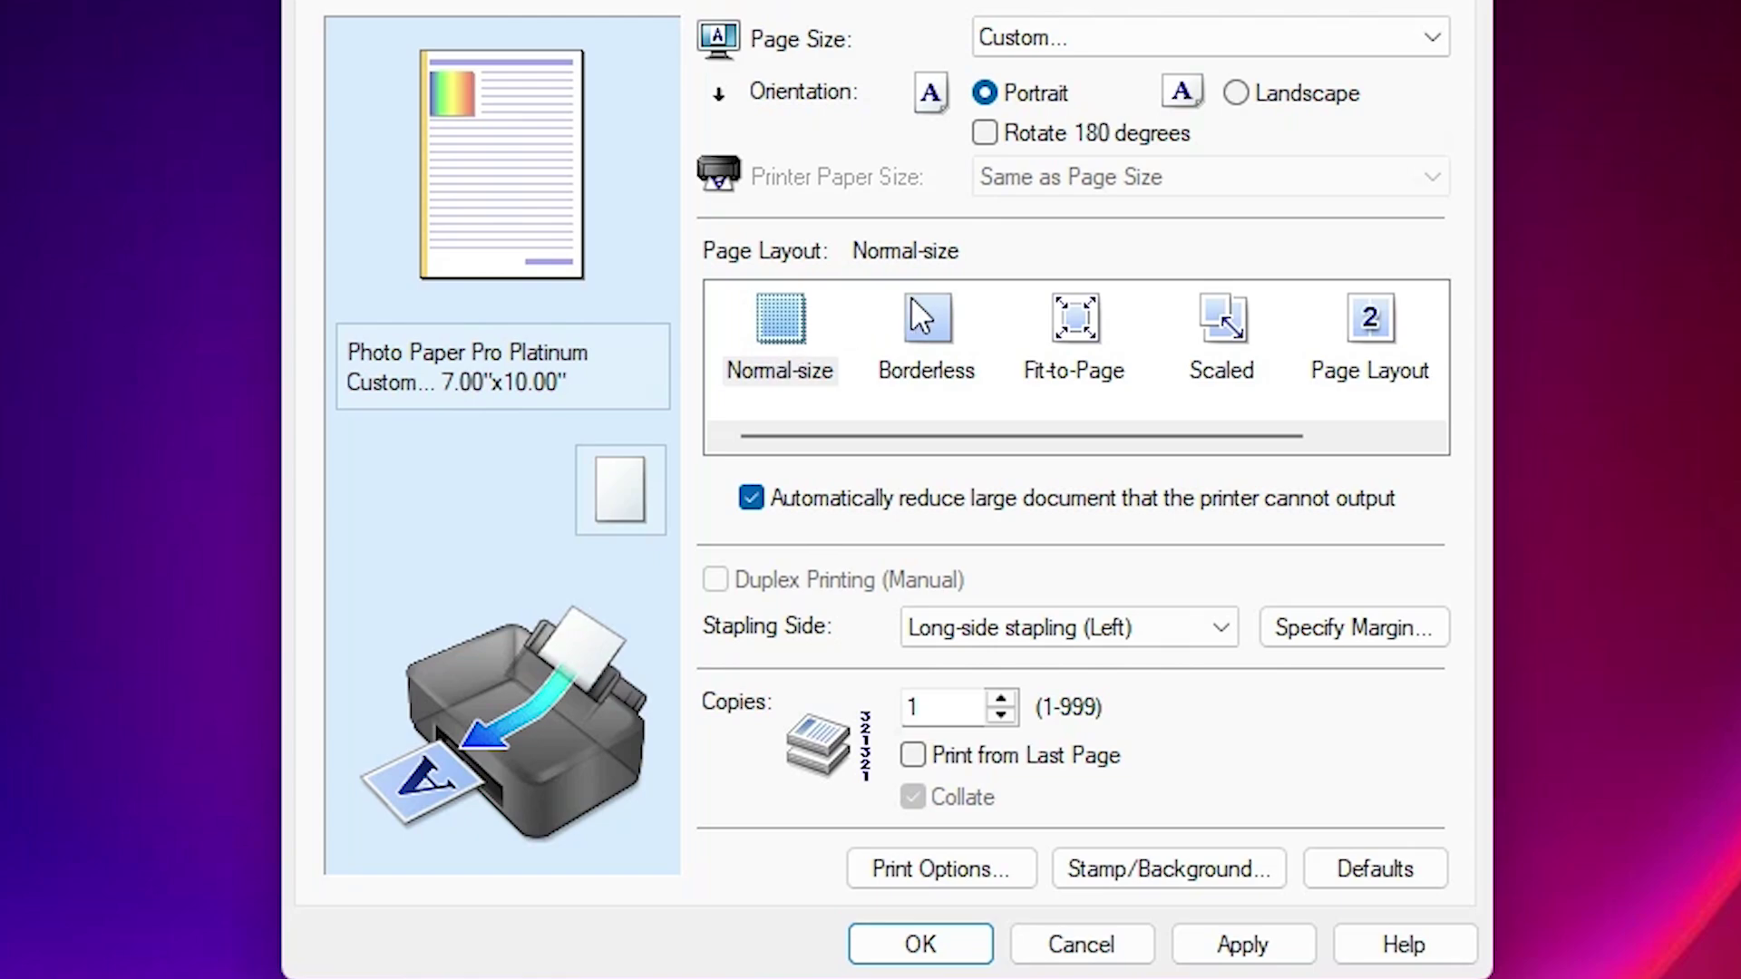
Step: Switch the layout to Borderless, then back to Normal-size, keeping Letter 8.5"x11" page size
mouse_move(1197, 439)
mouse_down()
mouse_move(1294, 440)
mouse_move(1197, 441)
mouse_up()
click(931, 341)
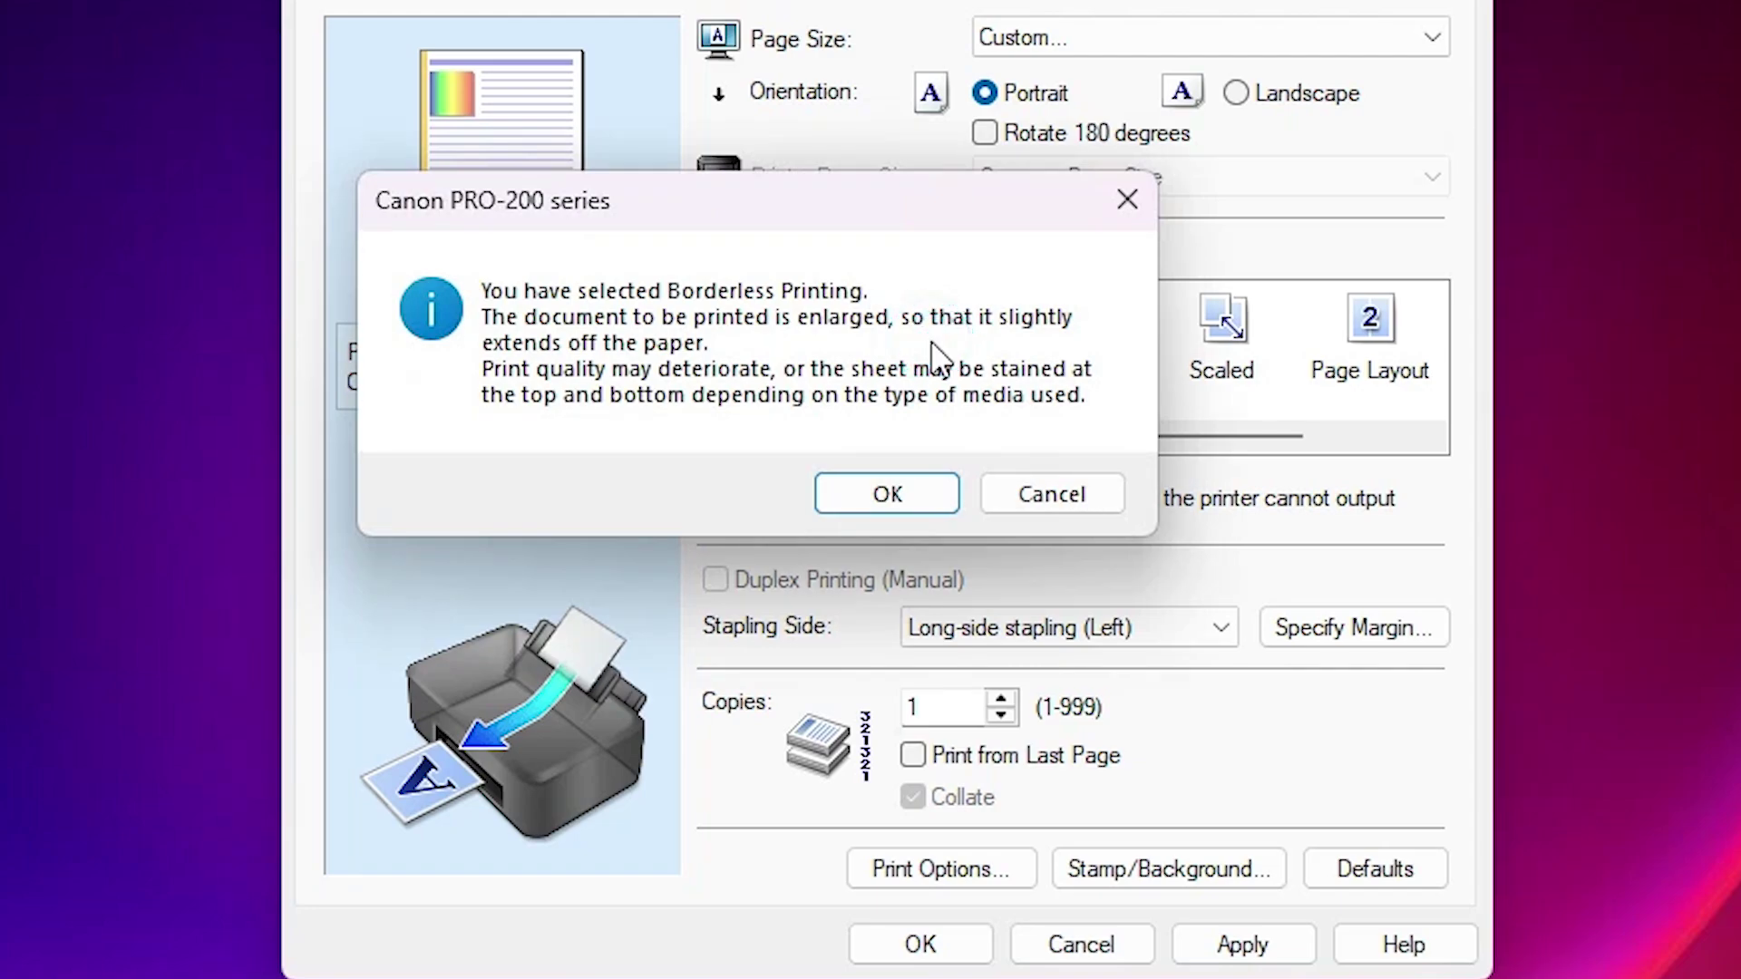
click(925, 494)
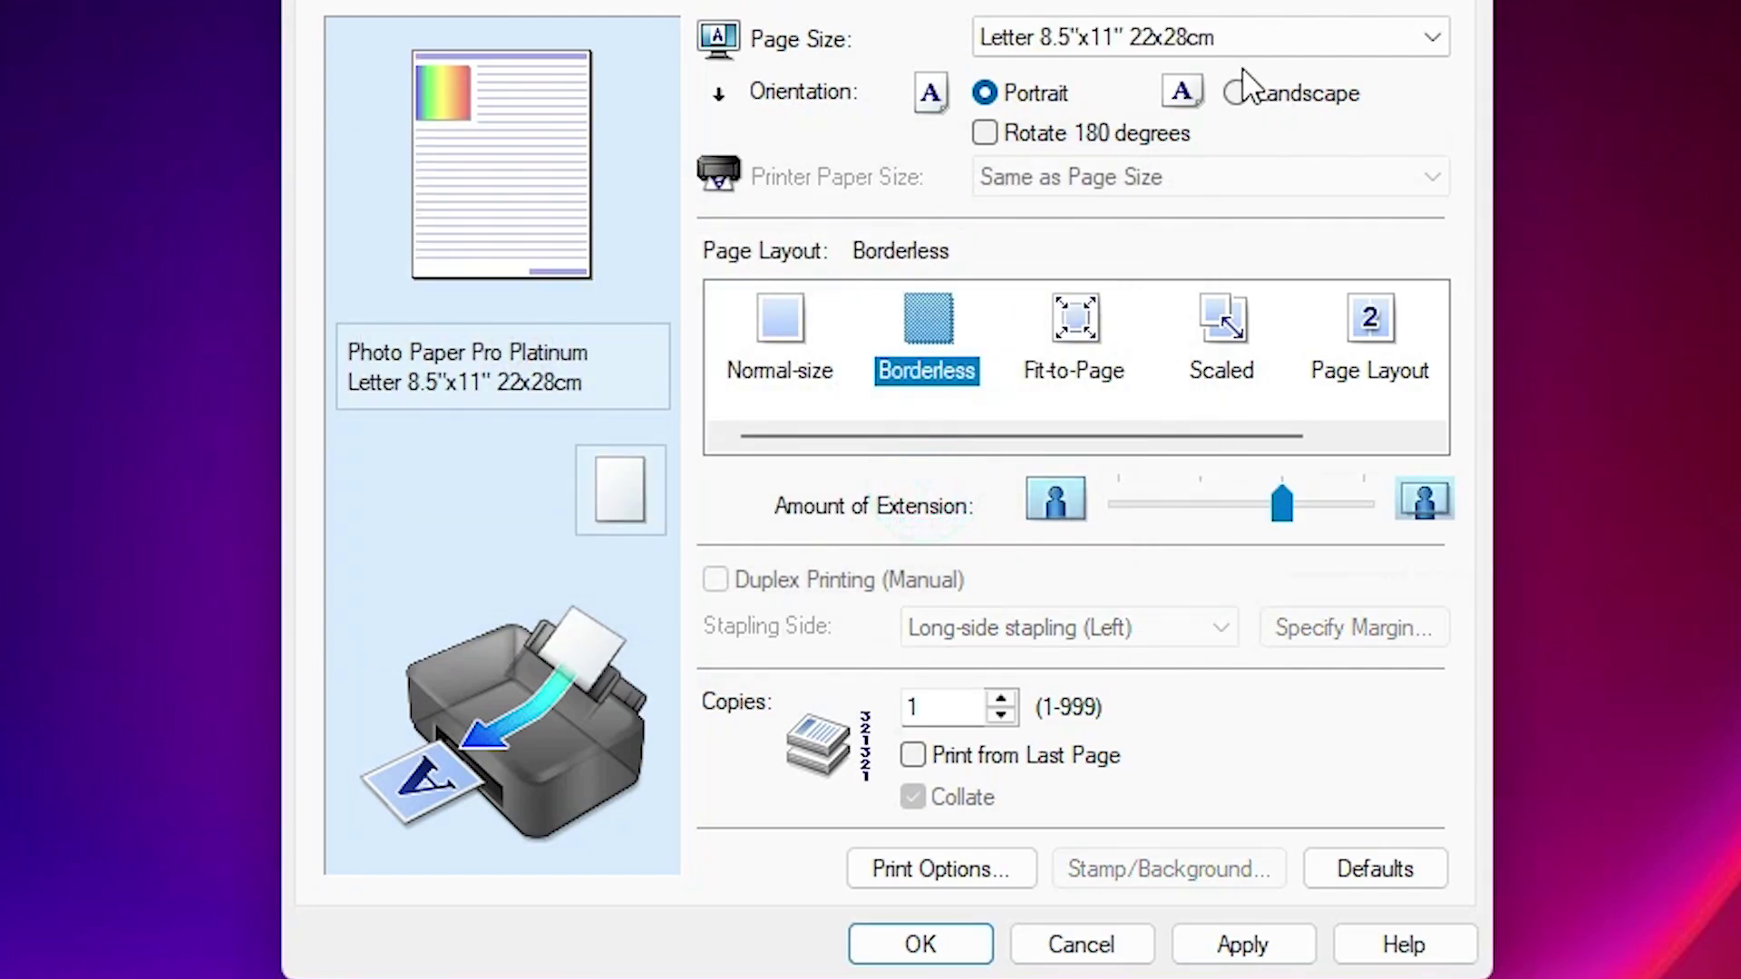
click(1231, 41)
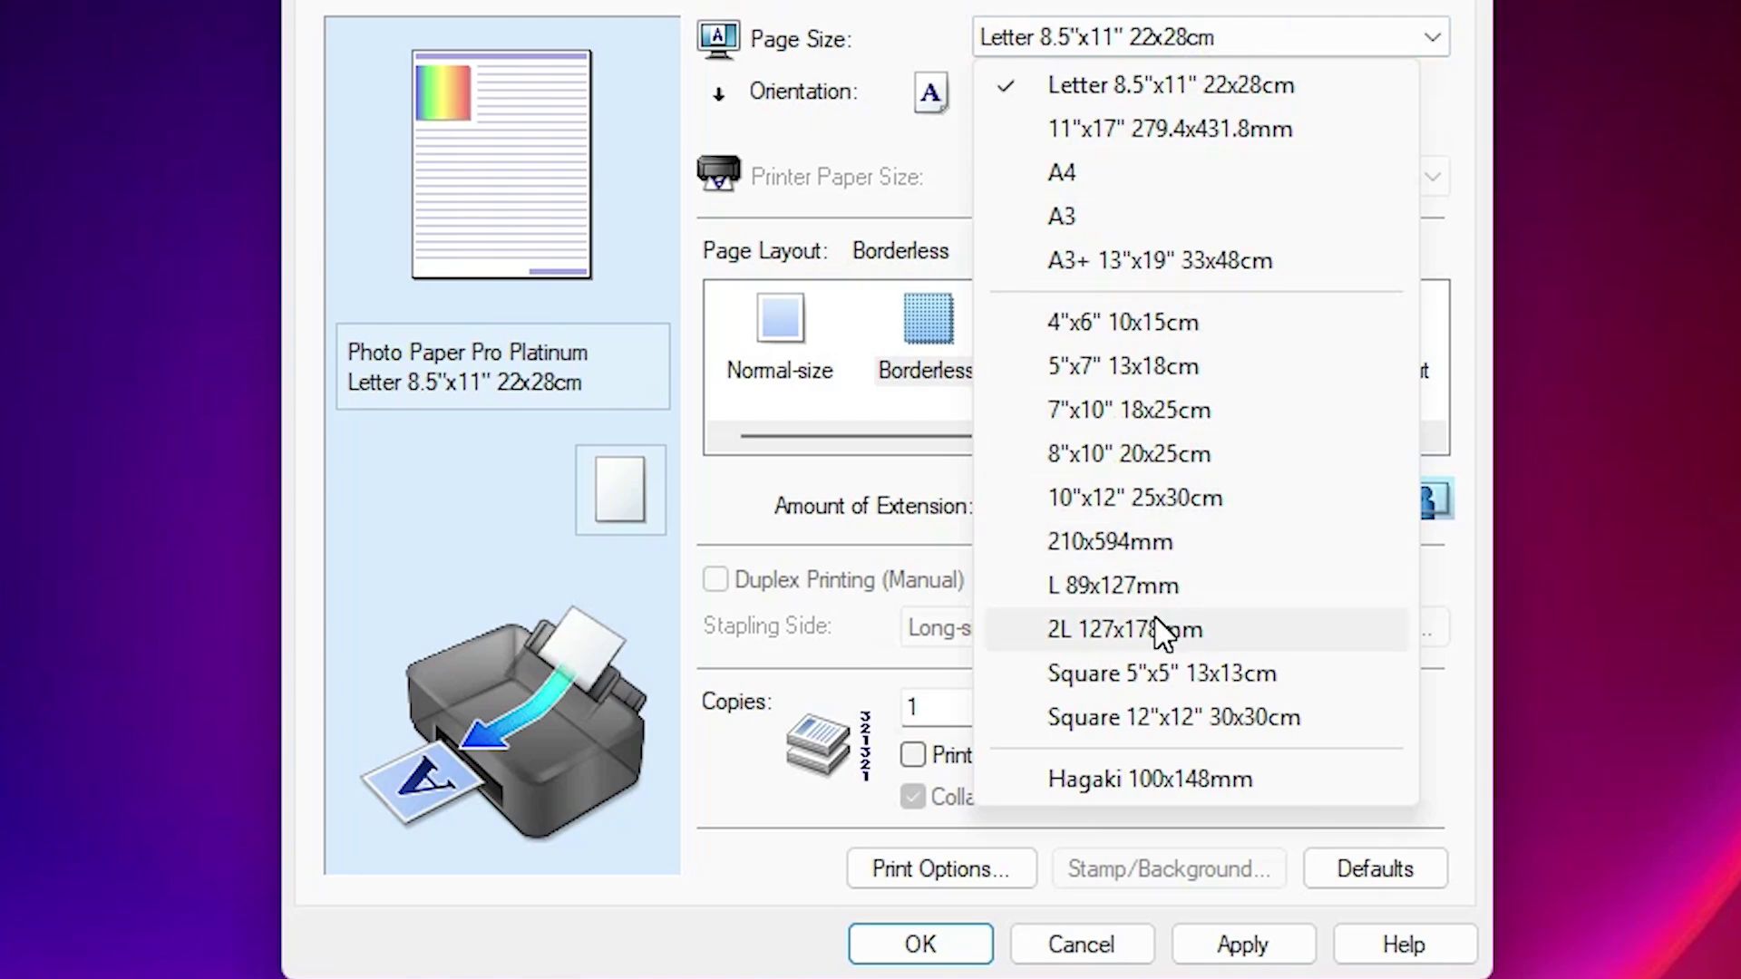
click(816, 349)
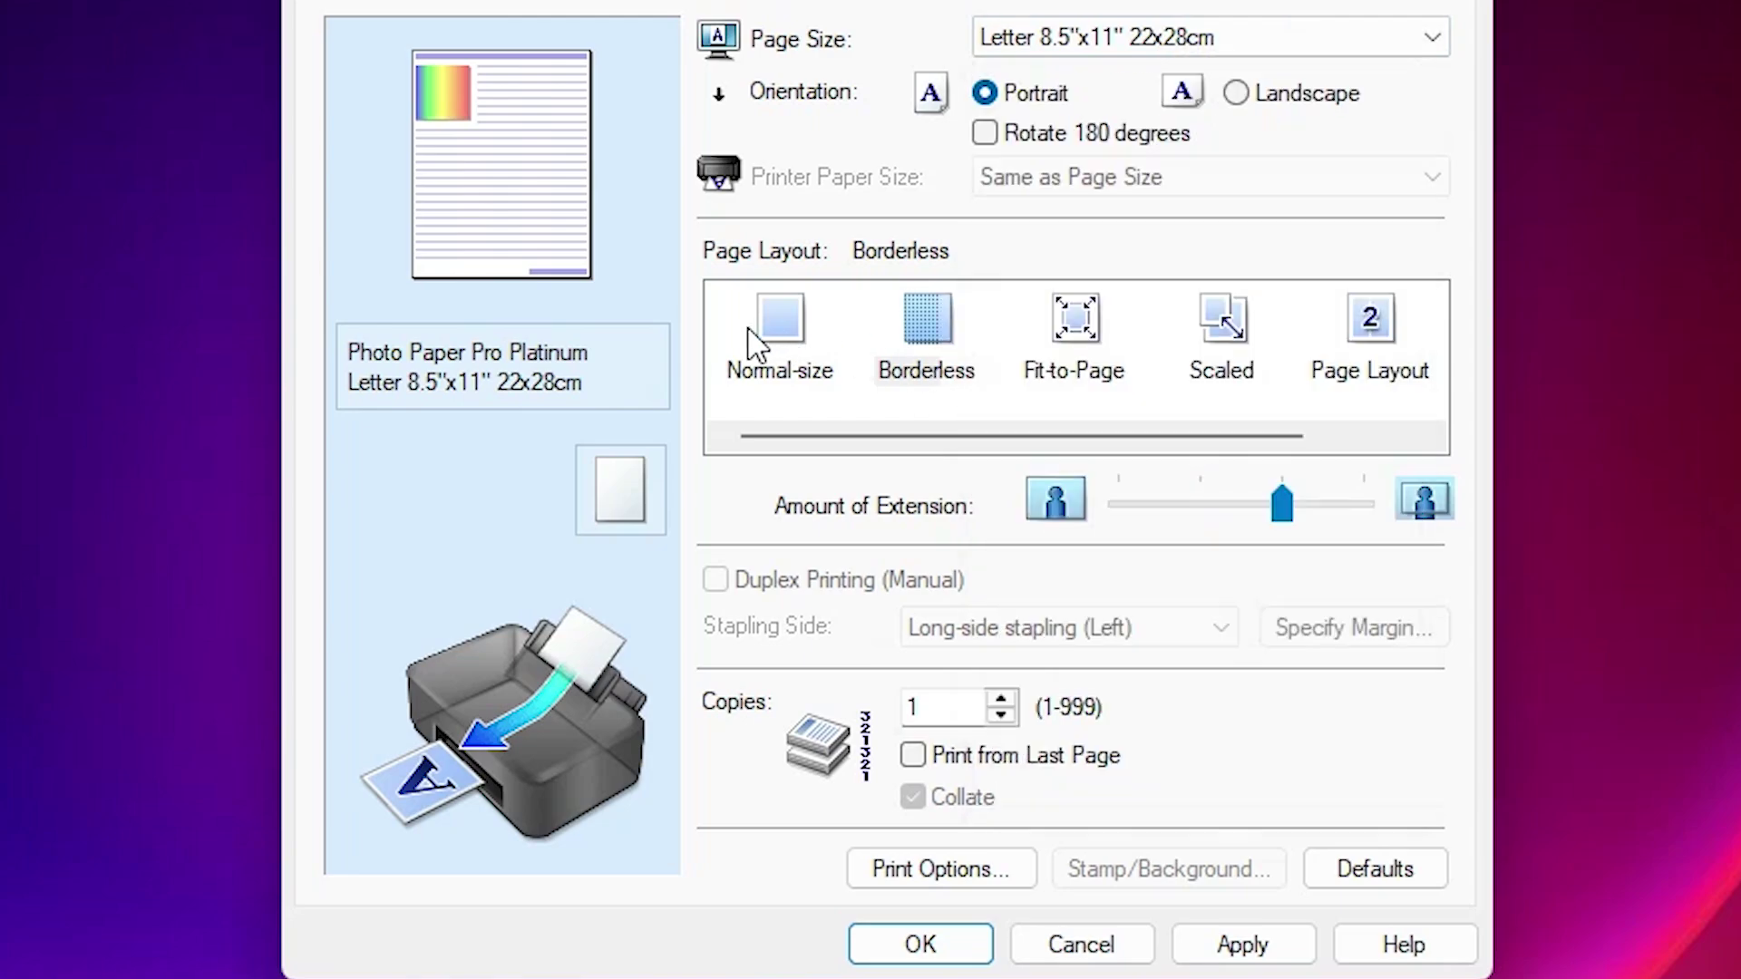
click(748, 331)
click(1169, 46)
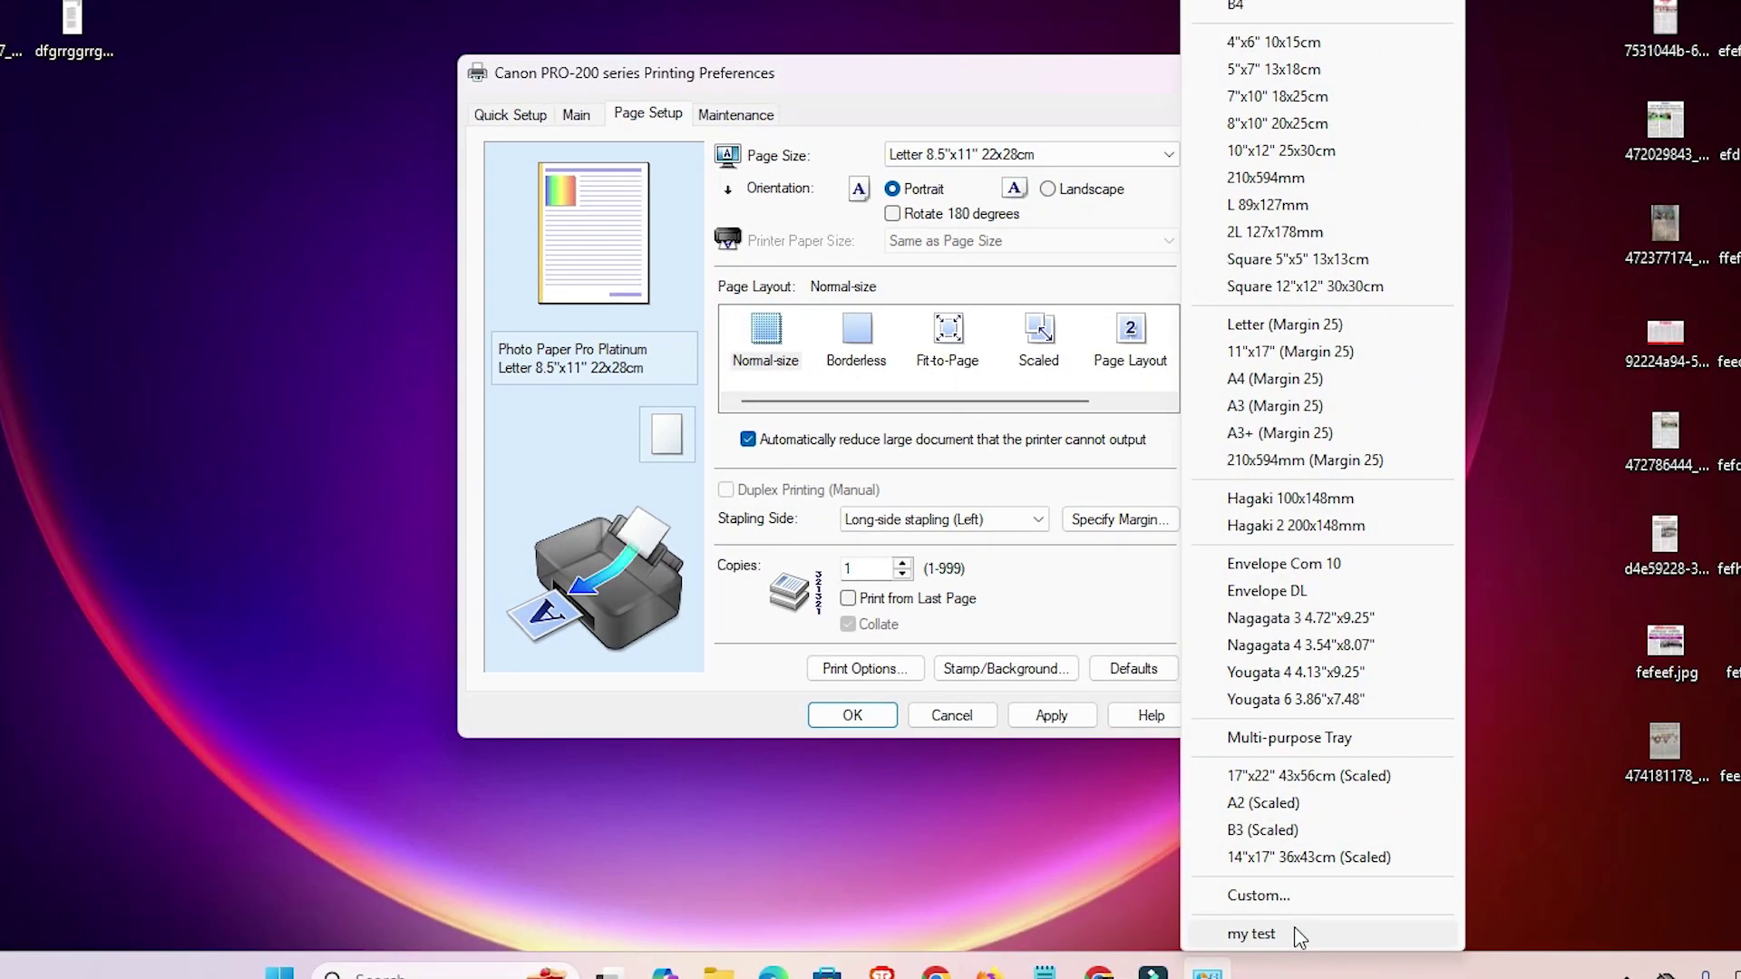
Step: Confirm the custom 7.00 x 10.00 inch page size and apply it, then check the Page Size list
click(1292, 901)
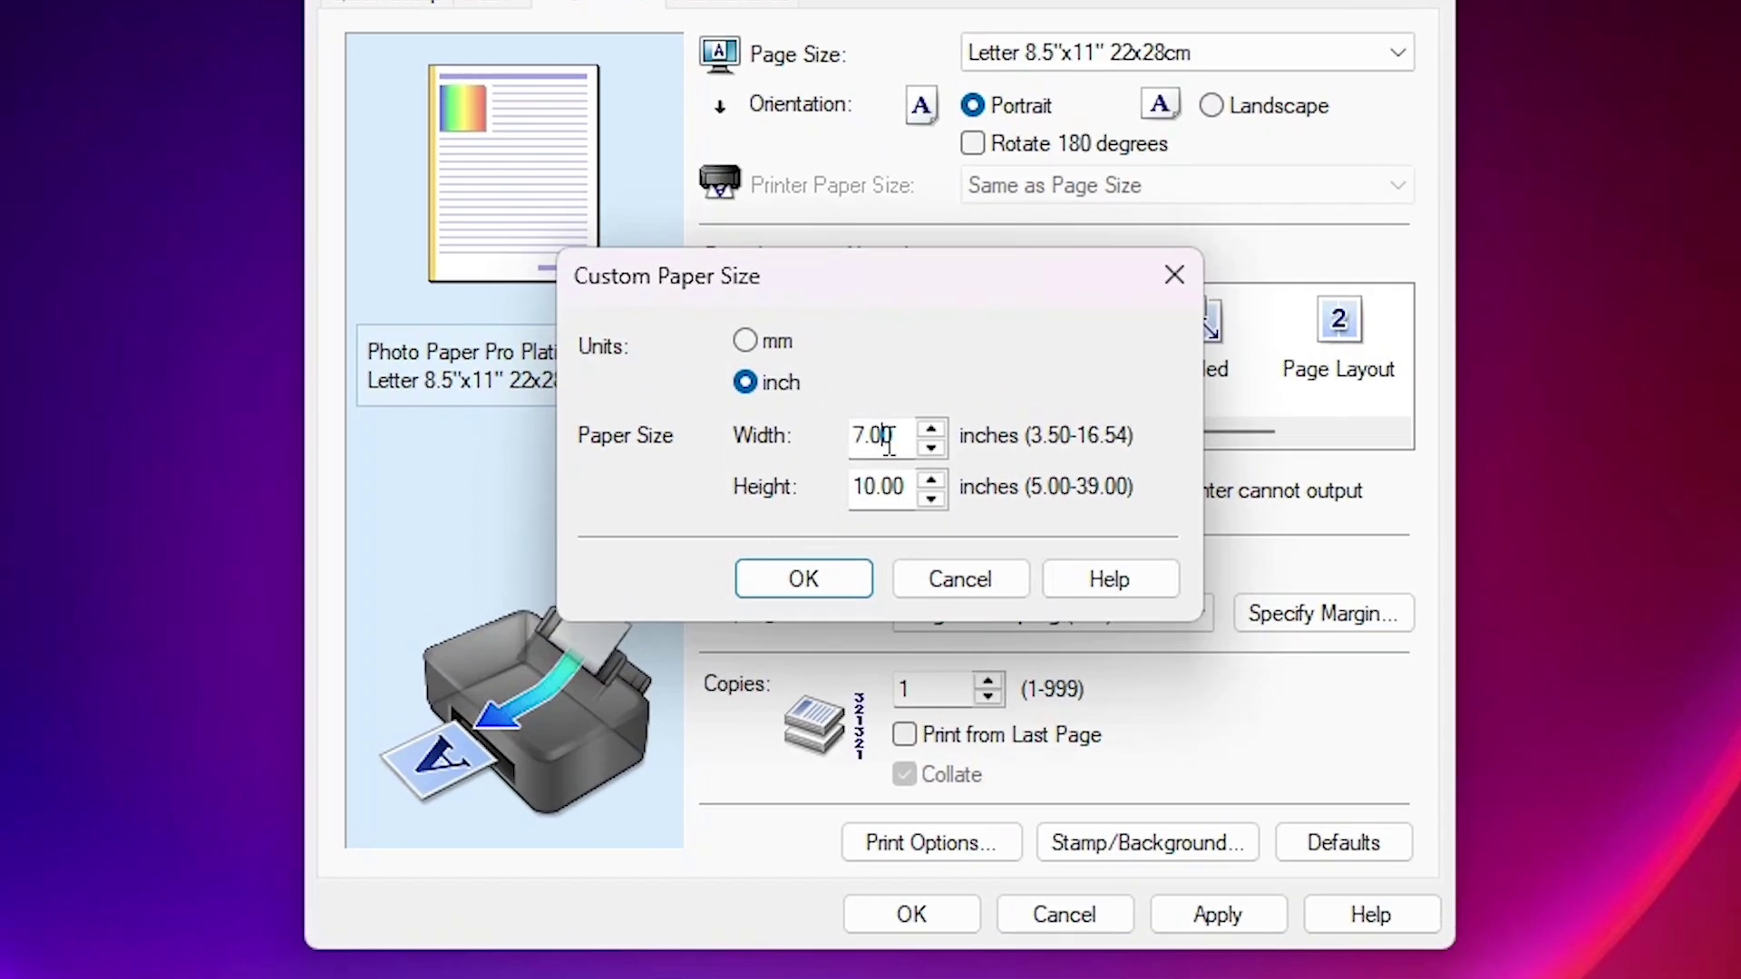
double_click(816, 406)
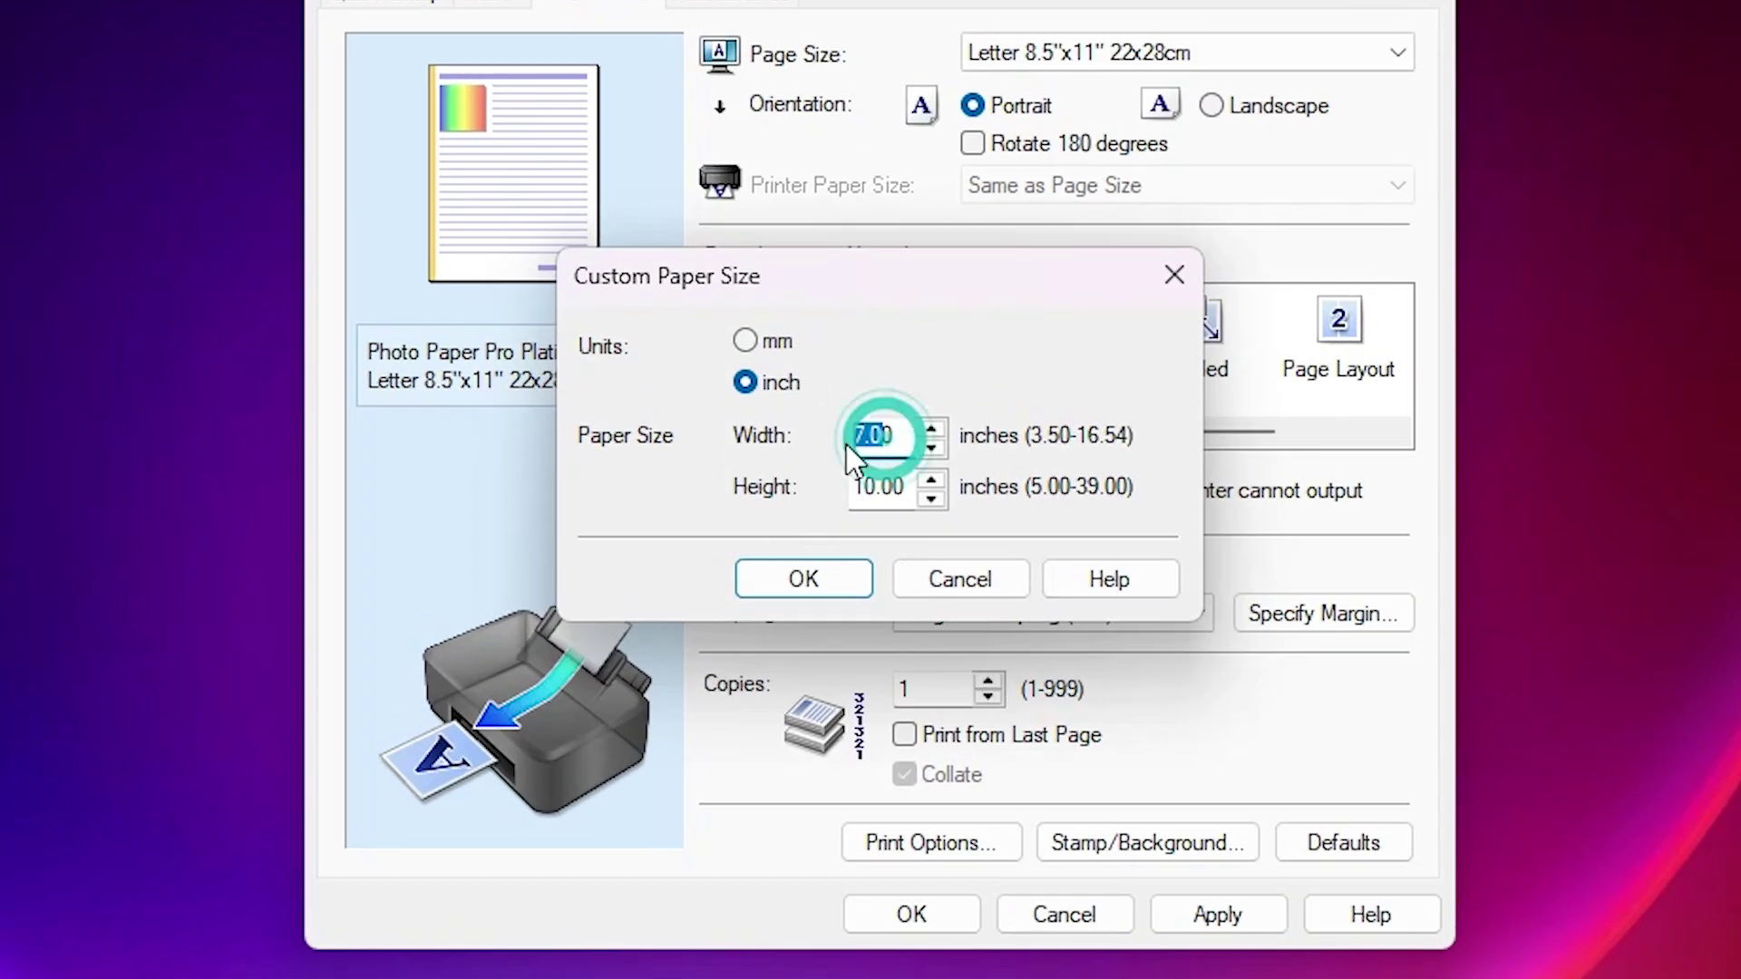
click(866, 577)
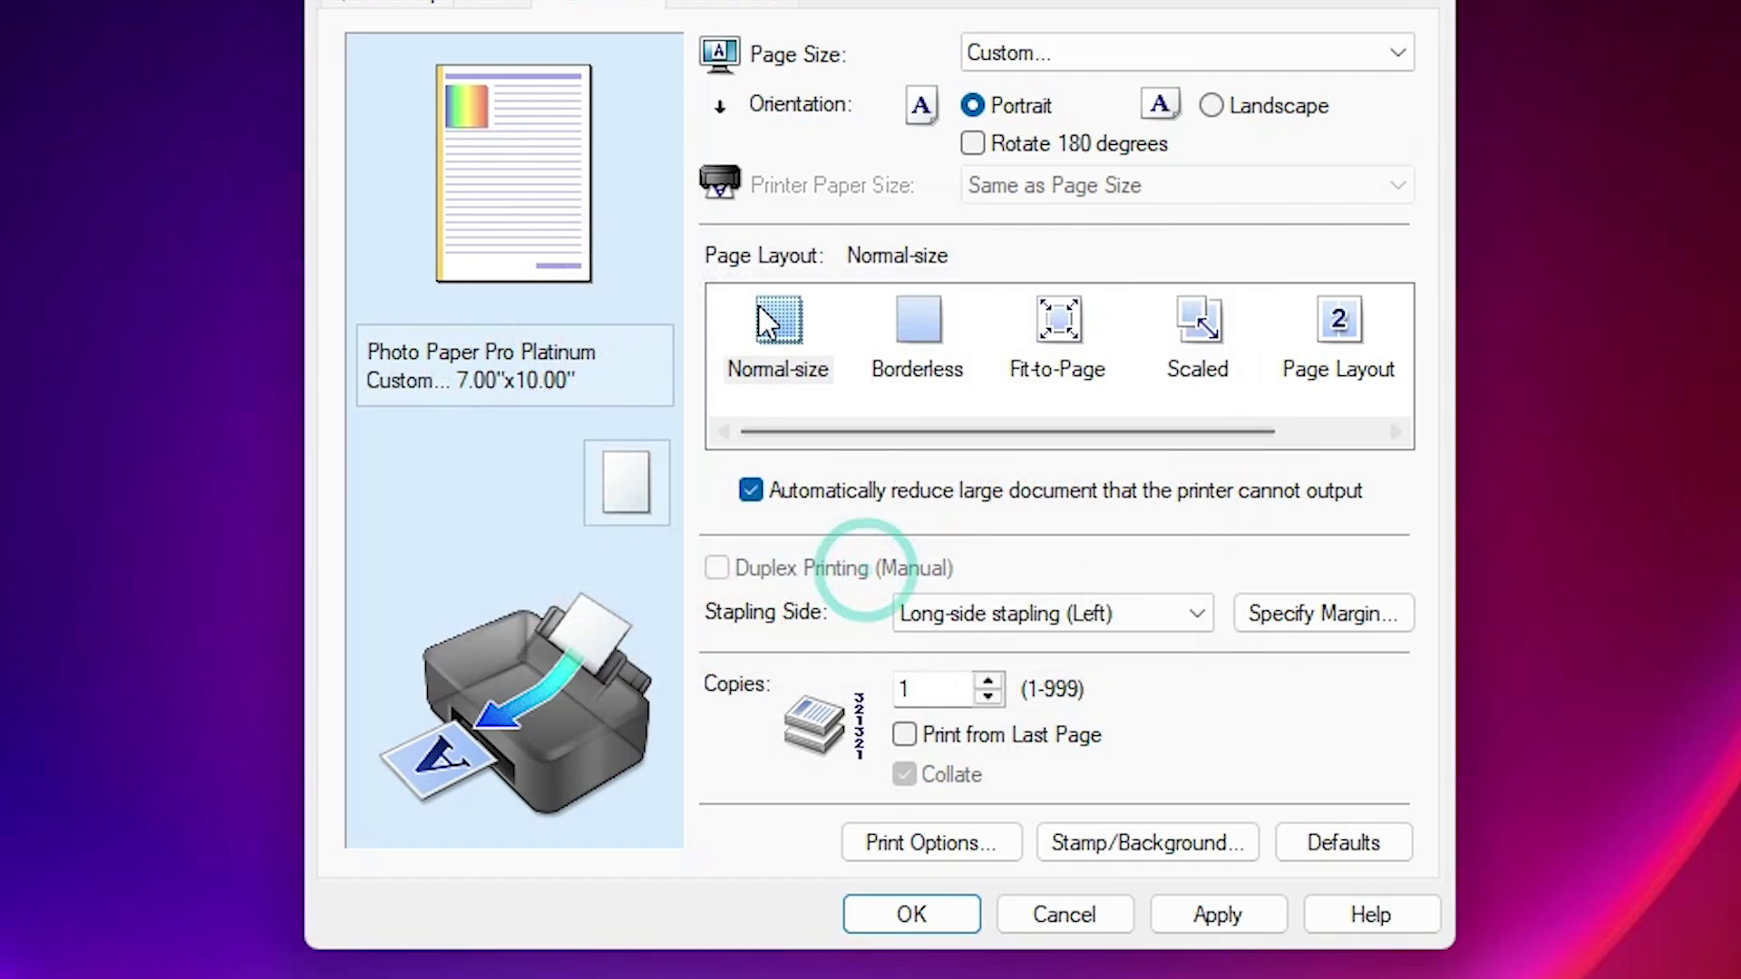
click(1222, 914)
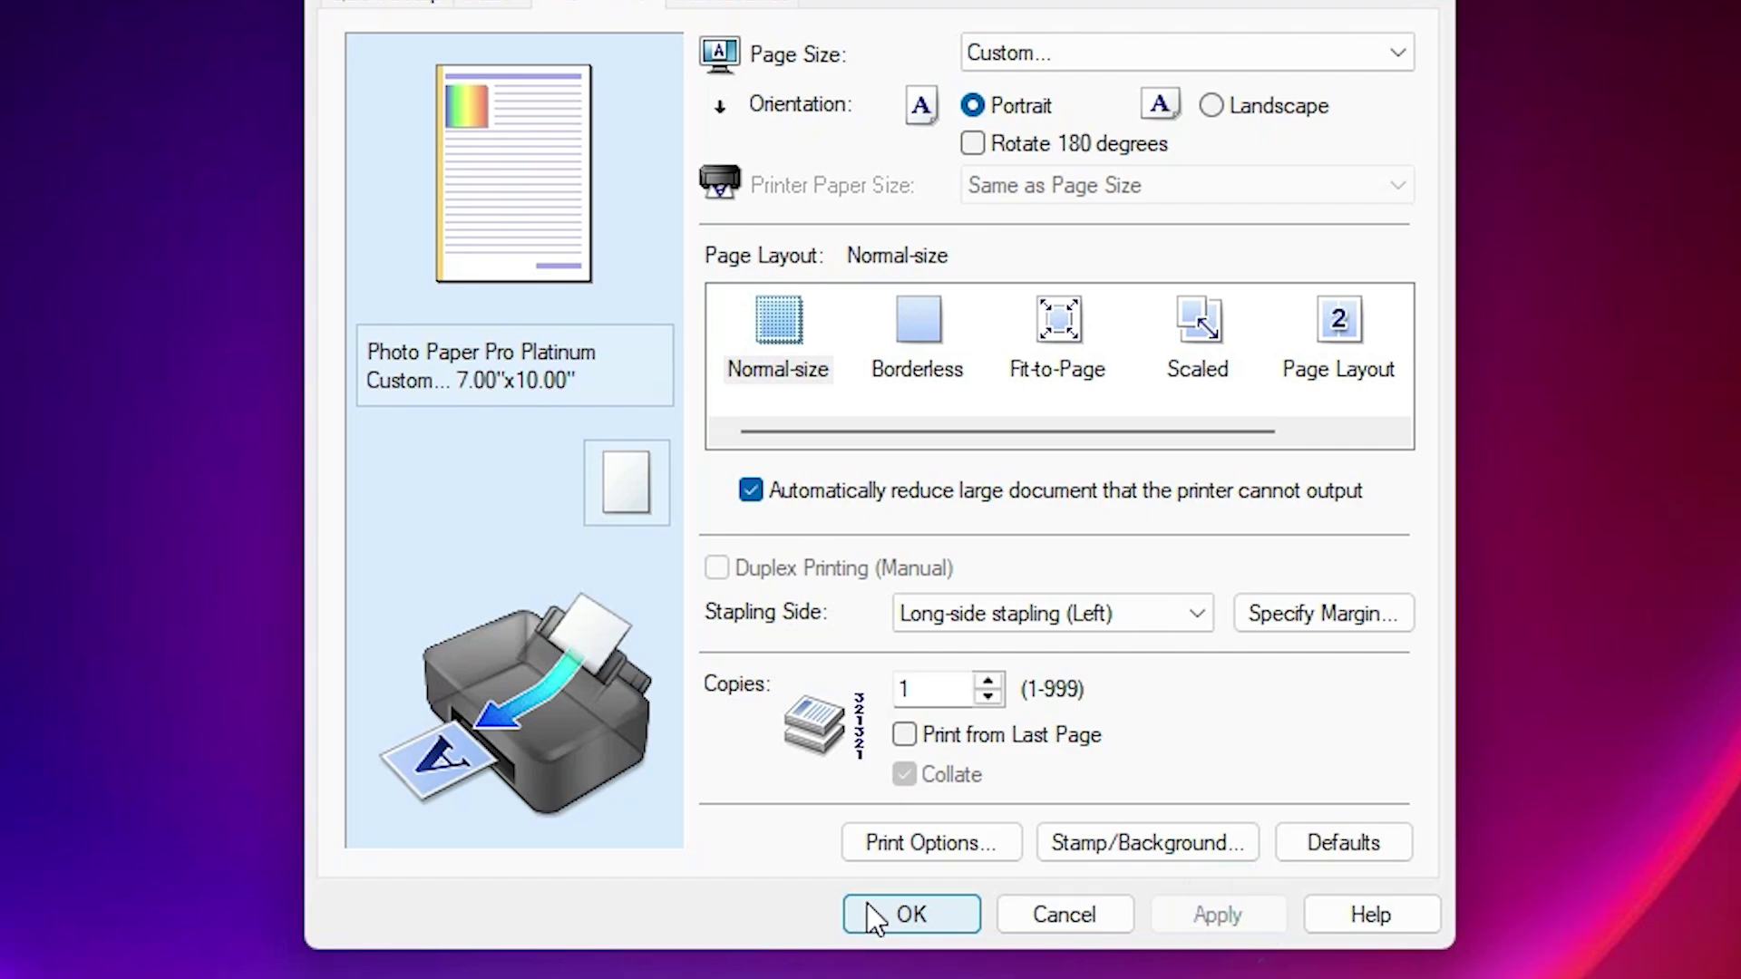
click(1220, 56)
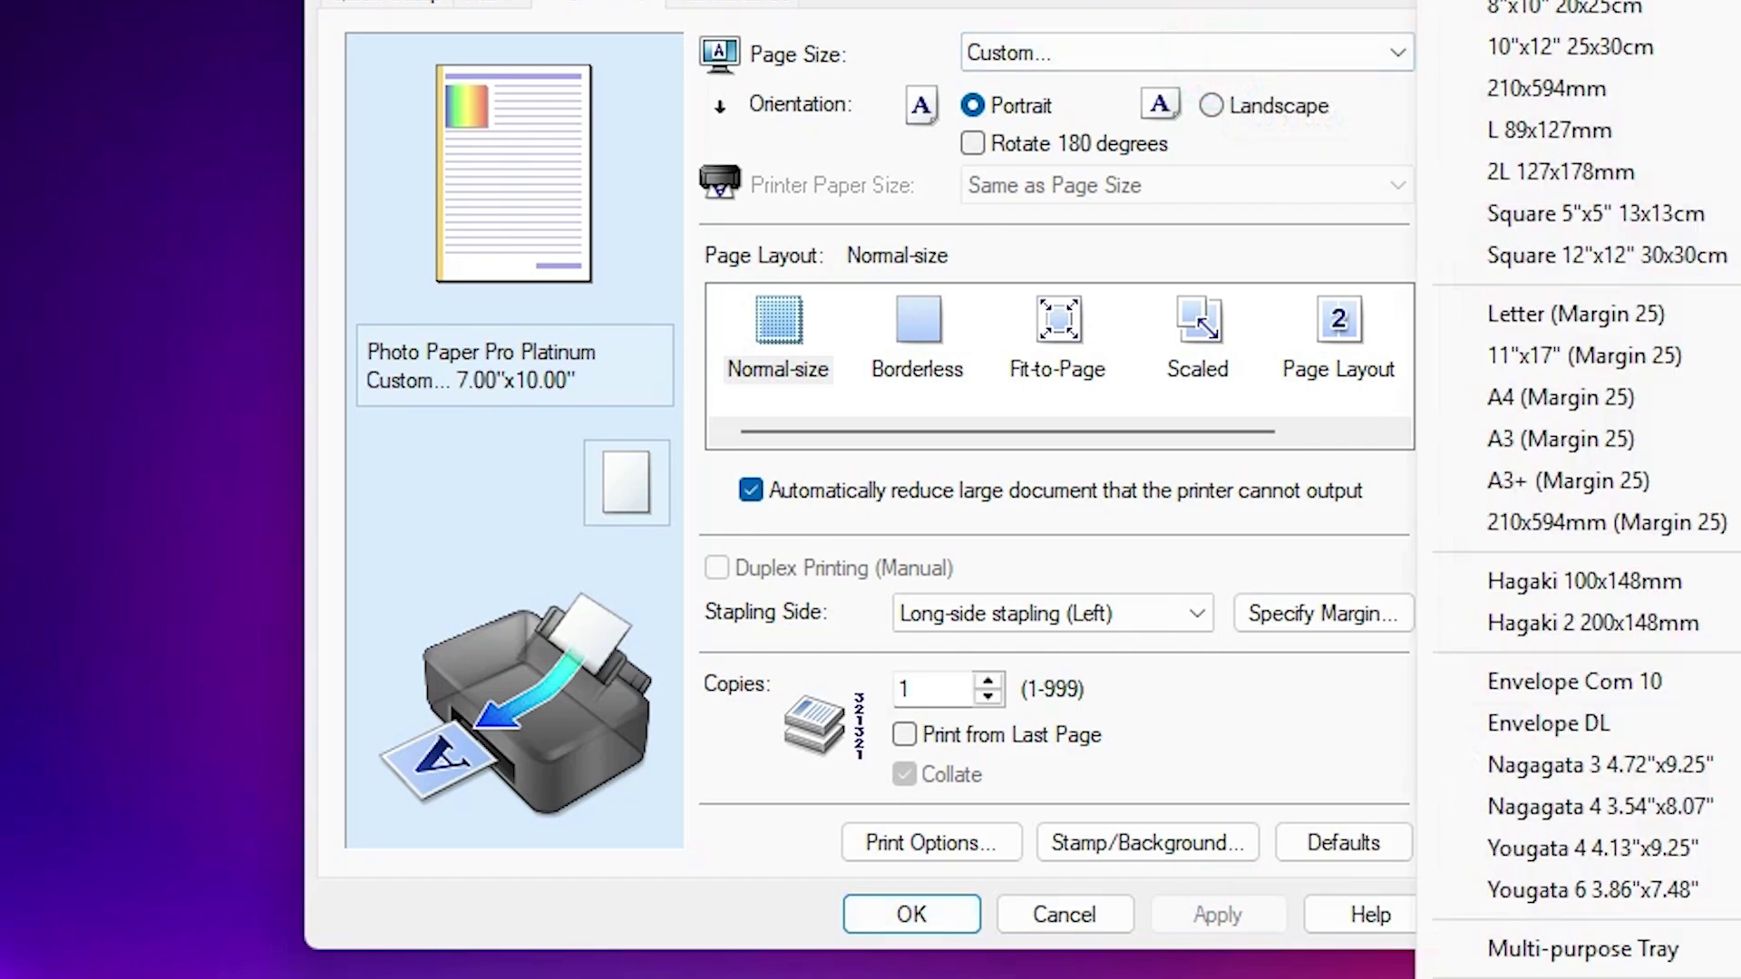
click(1007, 56)
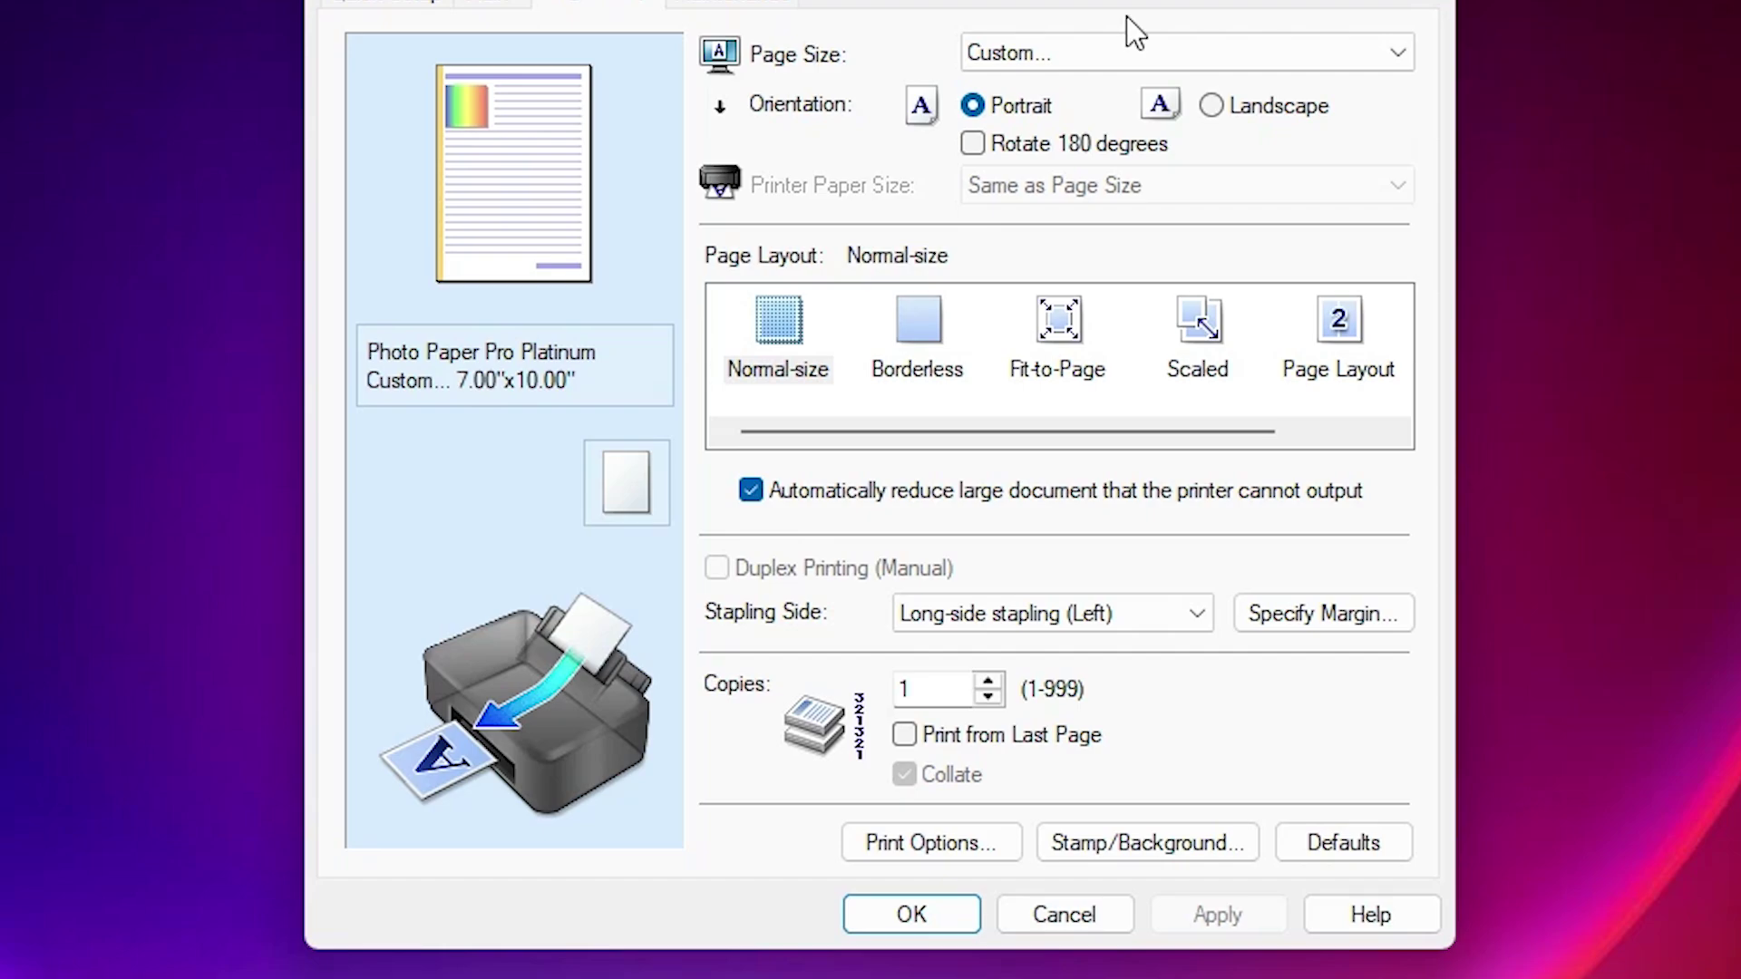
Step: Close the PRO-200 preferences and open Printers & scanners via a Start search for 'pr'
click(931, 926)
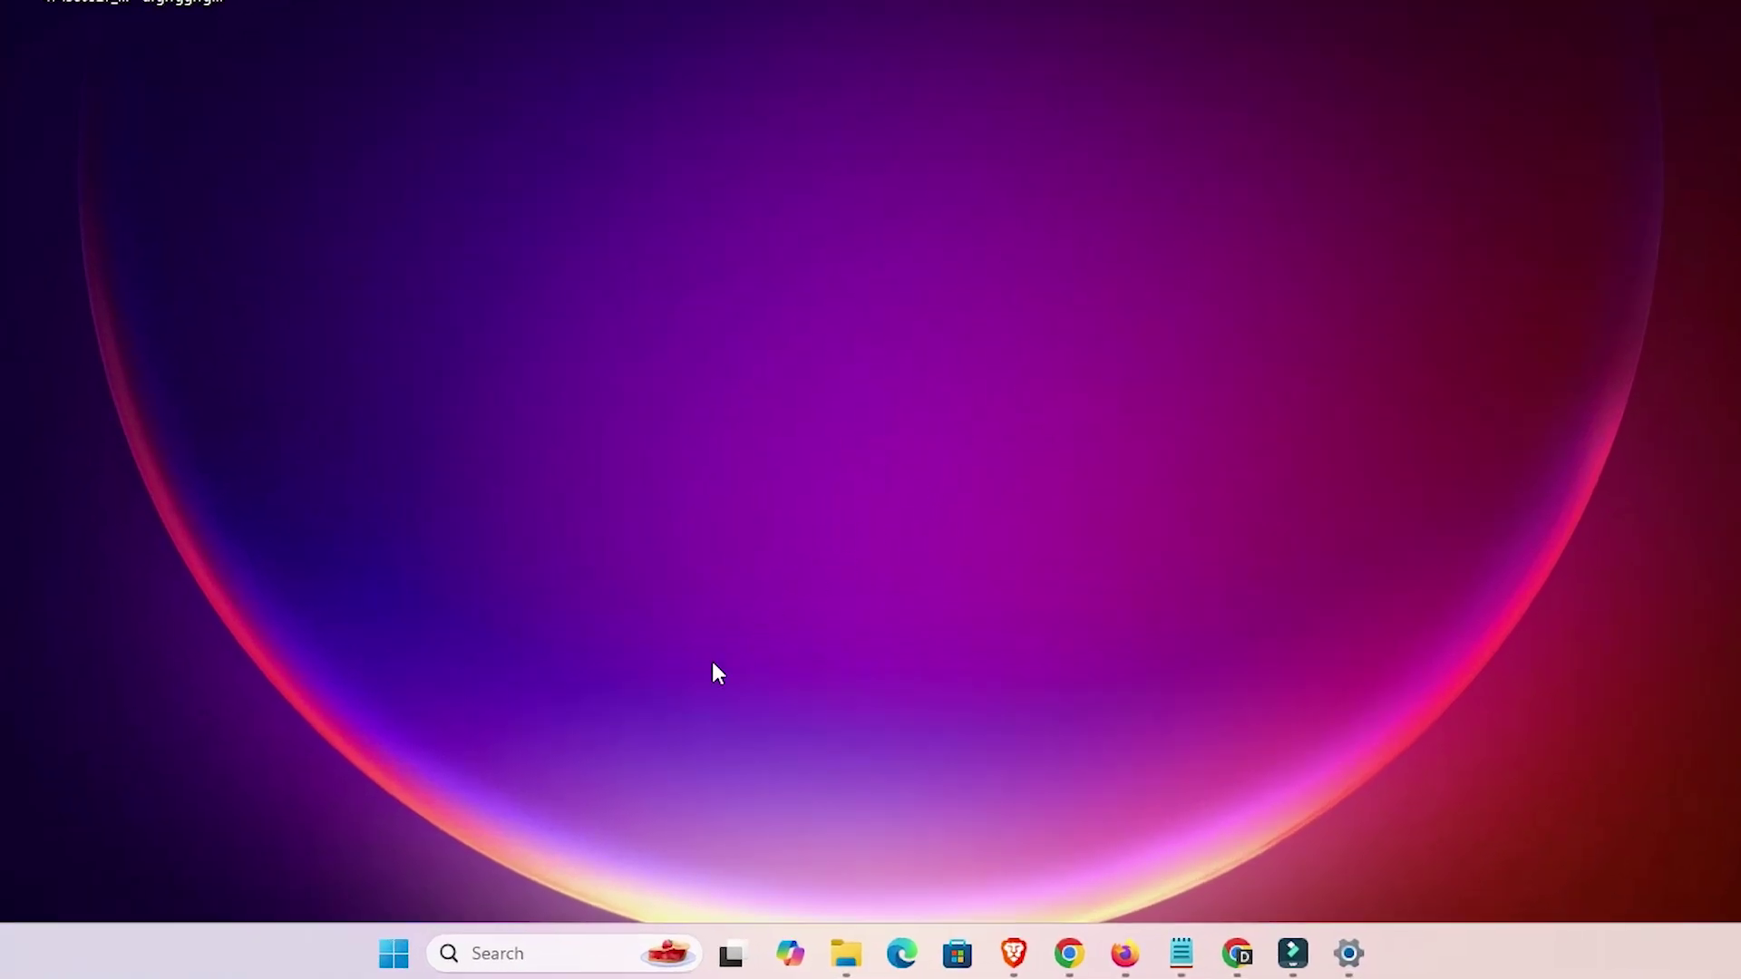
click(415, 959)
text(pr)
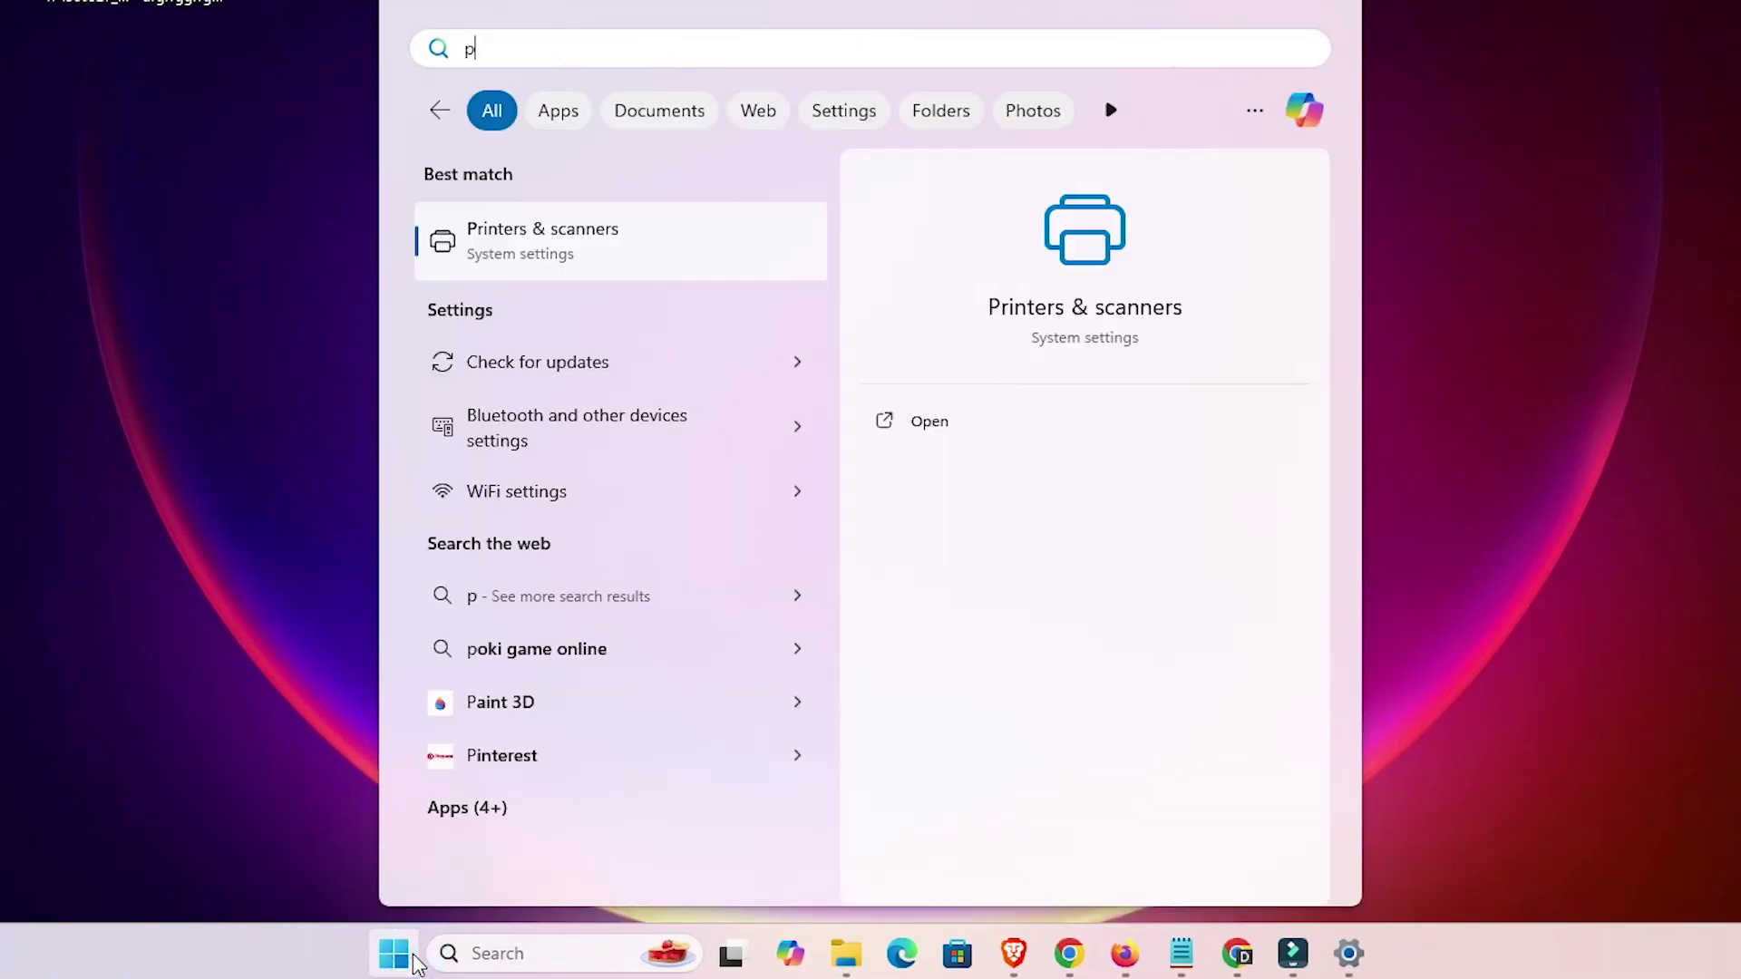
click(614, 272)
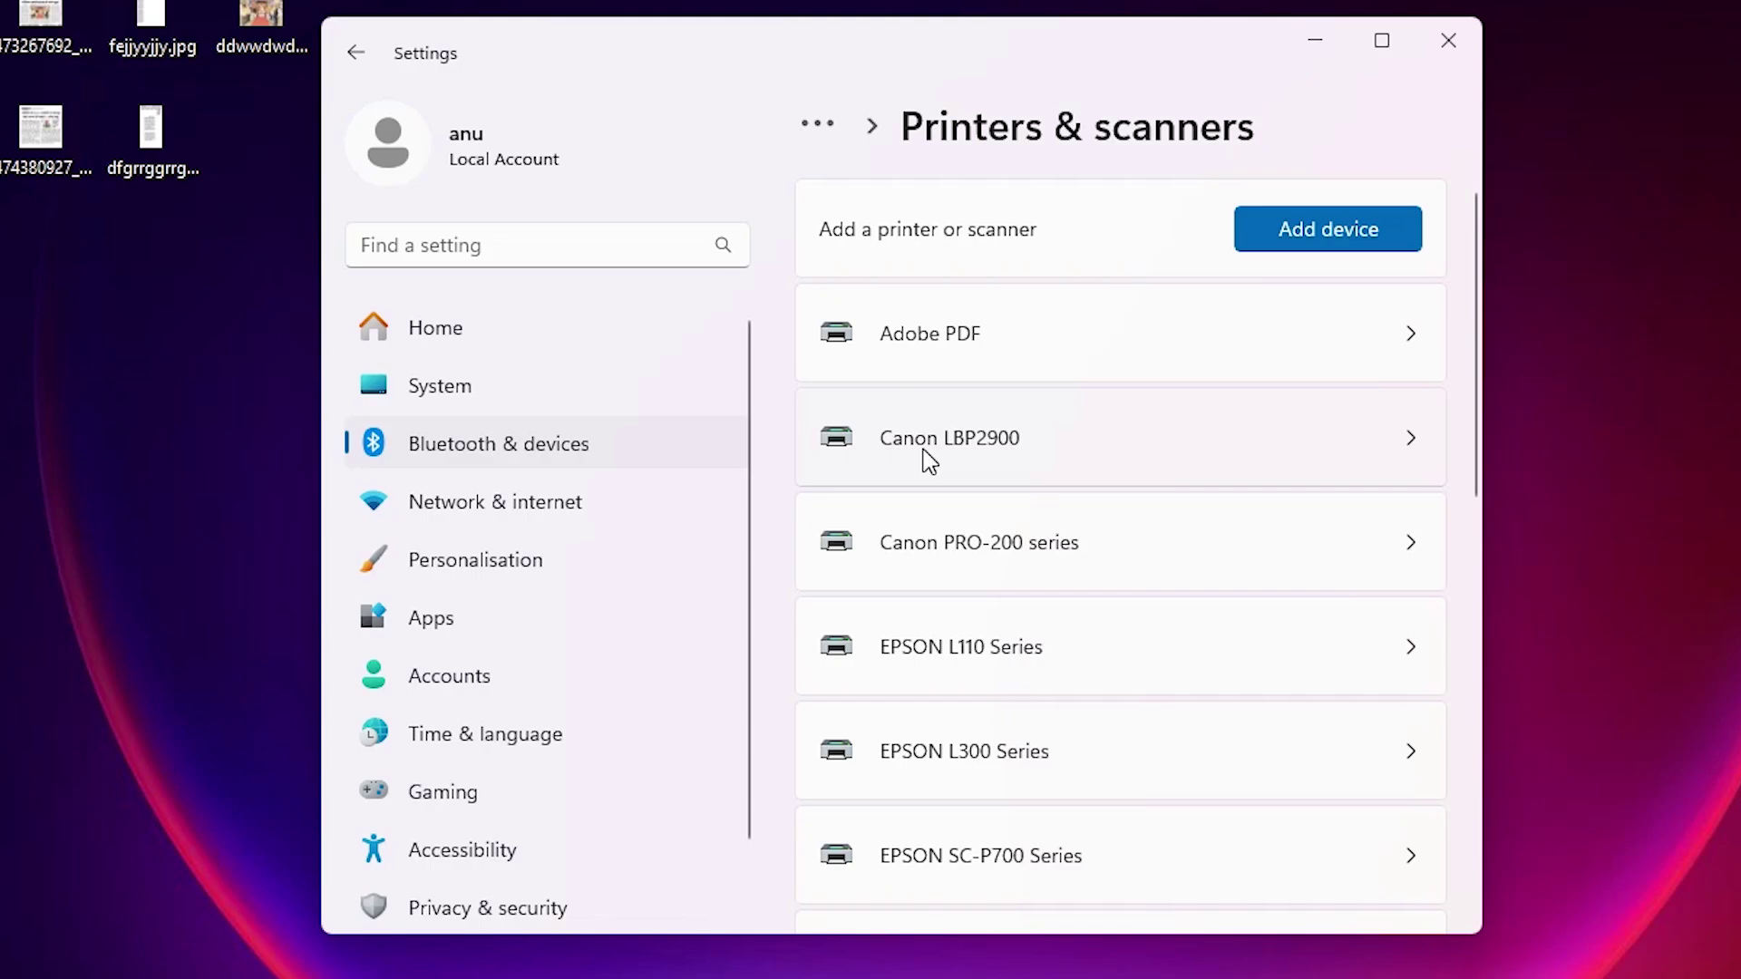
Step: Open printing preferences for the Canon LBP2900 and close Windows Settings
click(1015, 443)
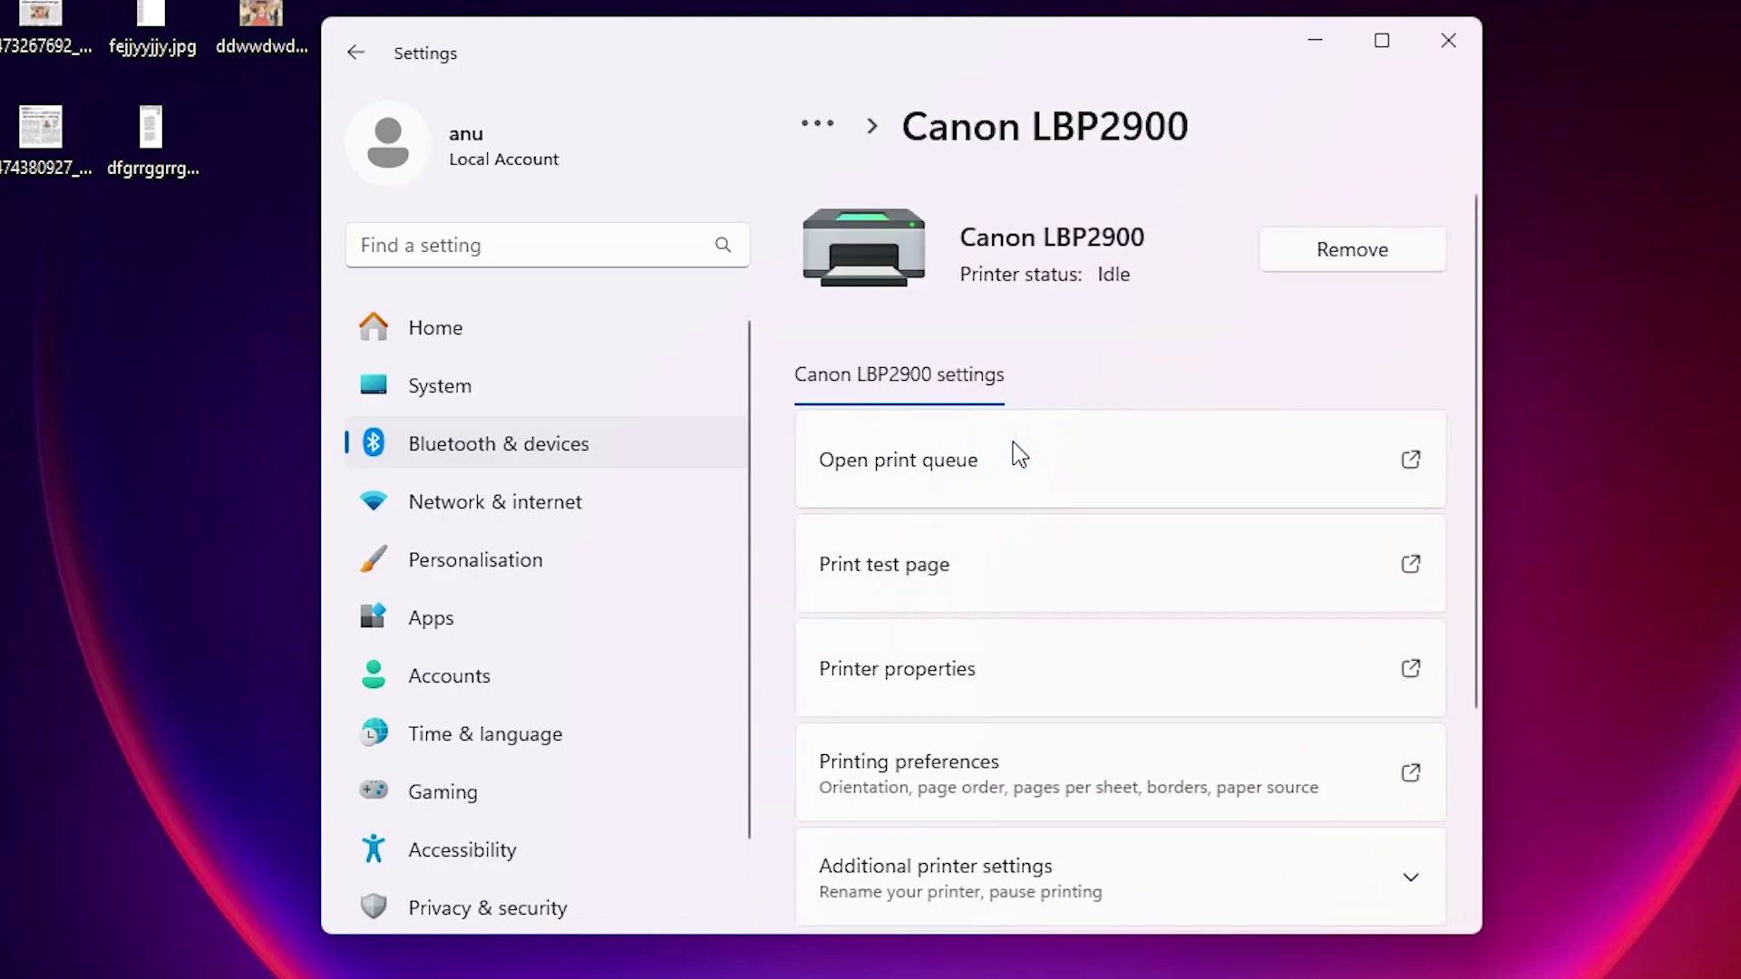
scroll(956, 766, down, 2)
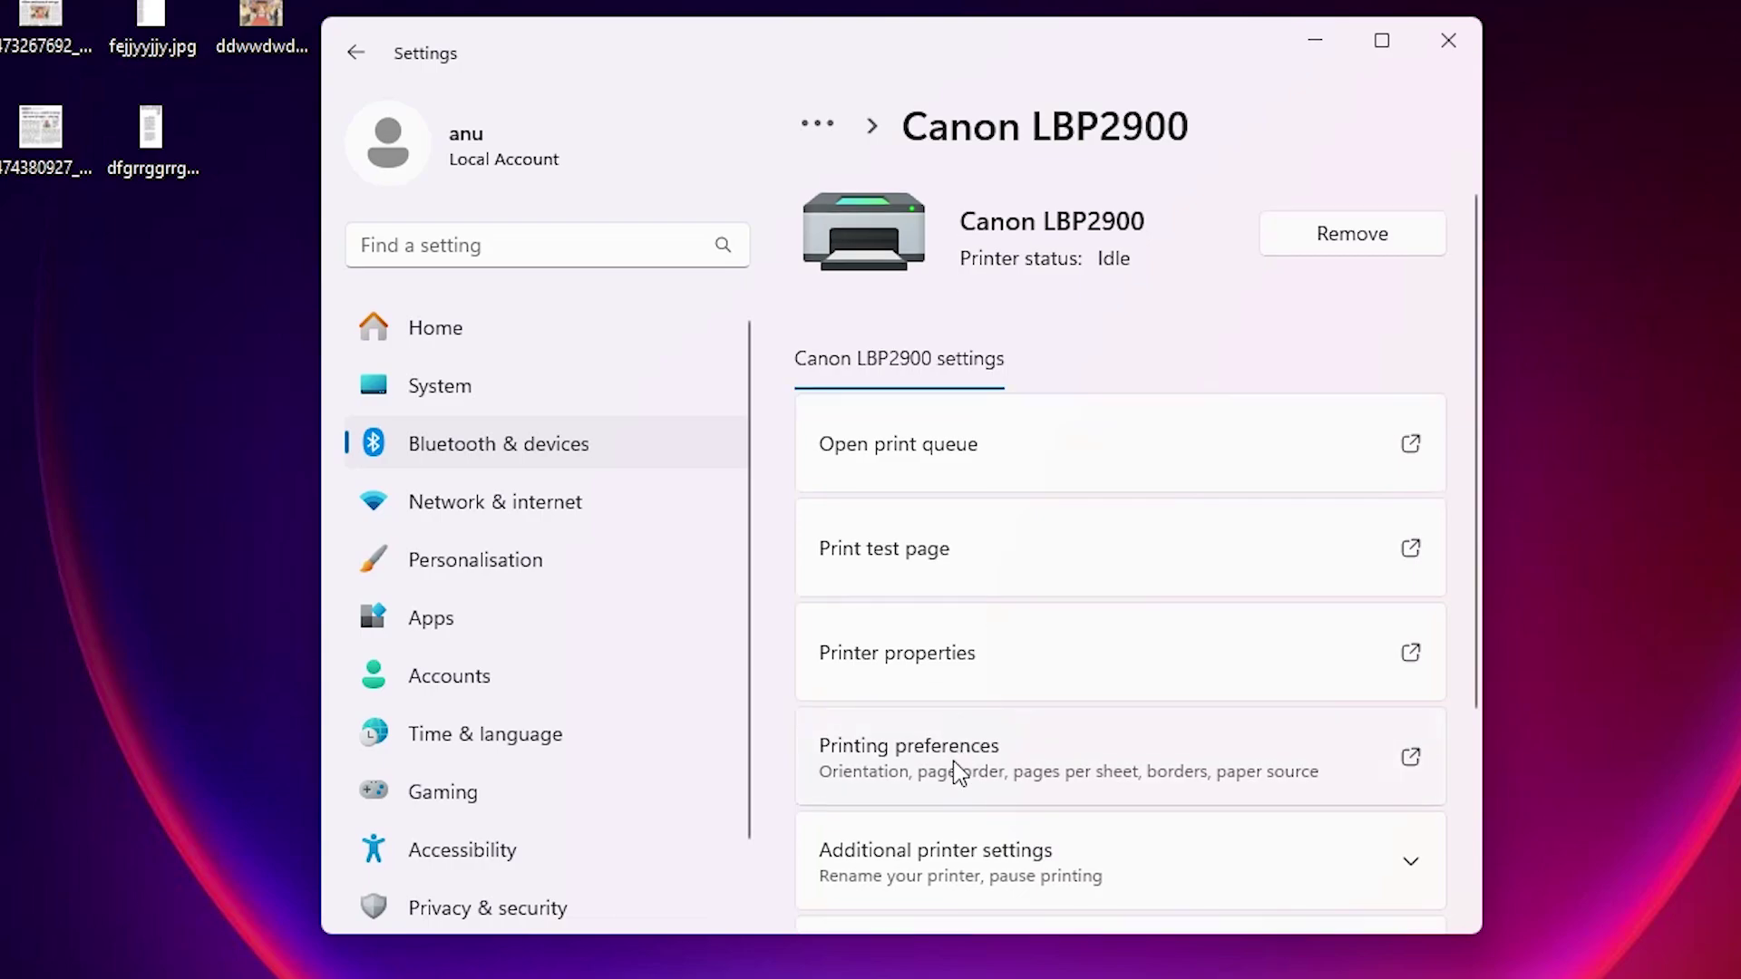
scroll(954, 760, down, 1)
click(1019, 560)
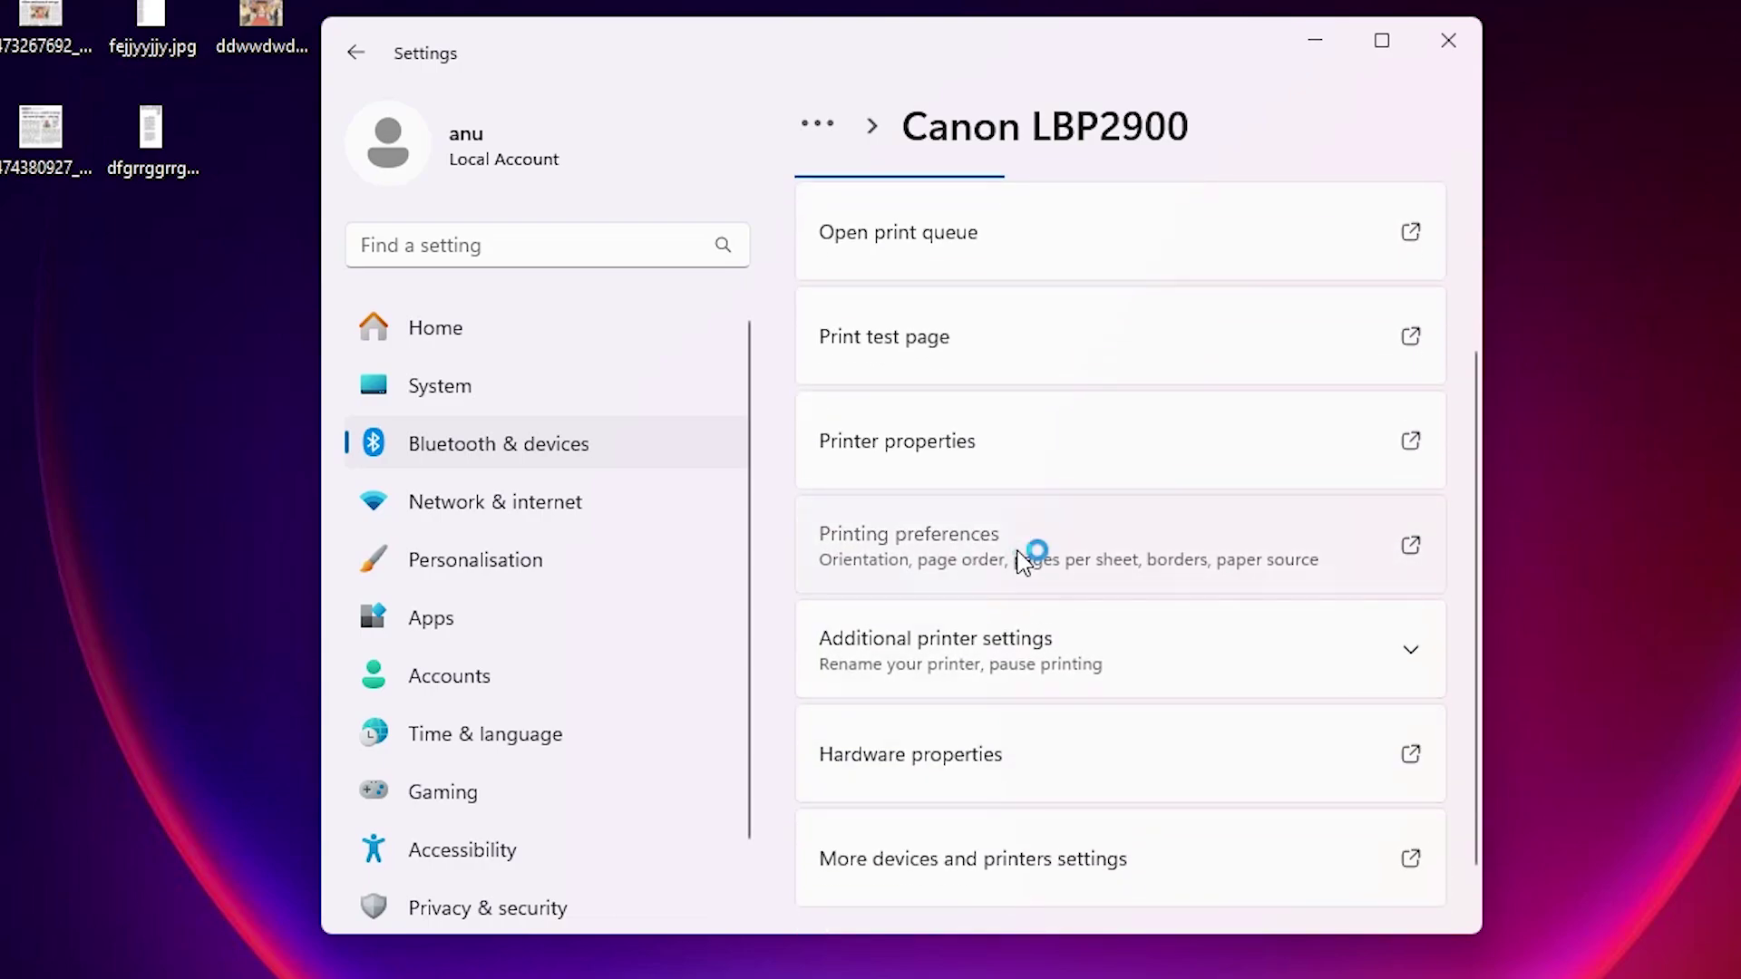
click(1451, 39)
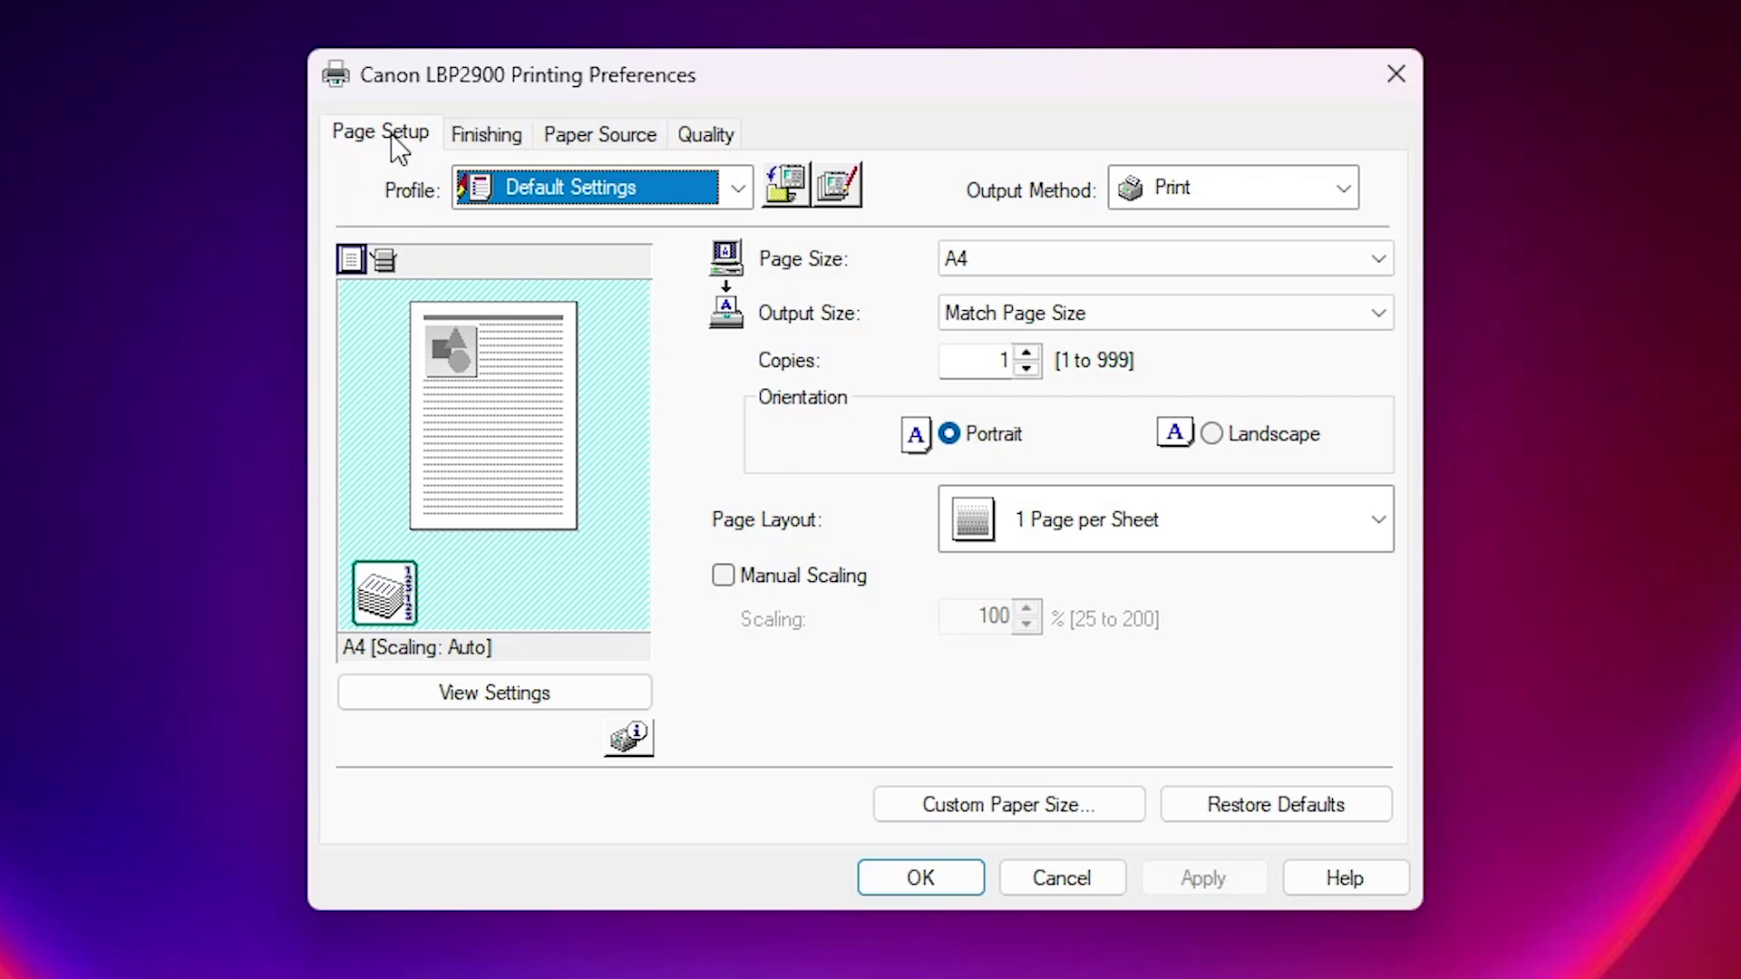
click(345, 140)
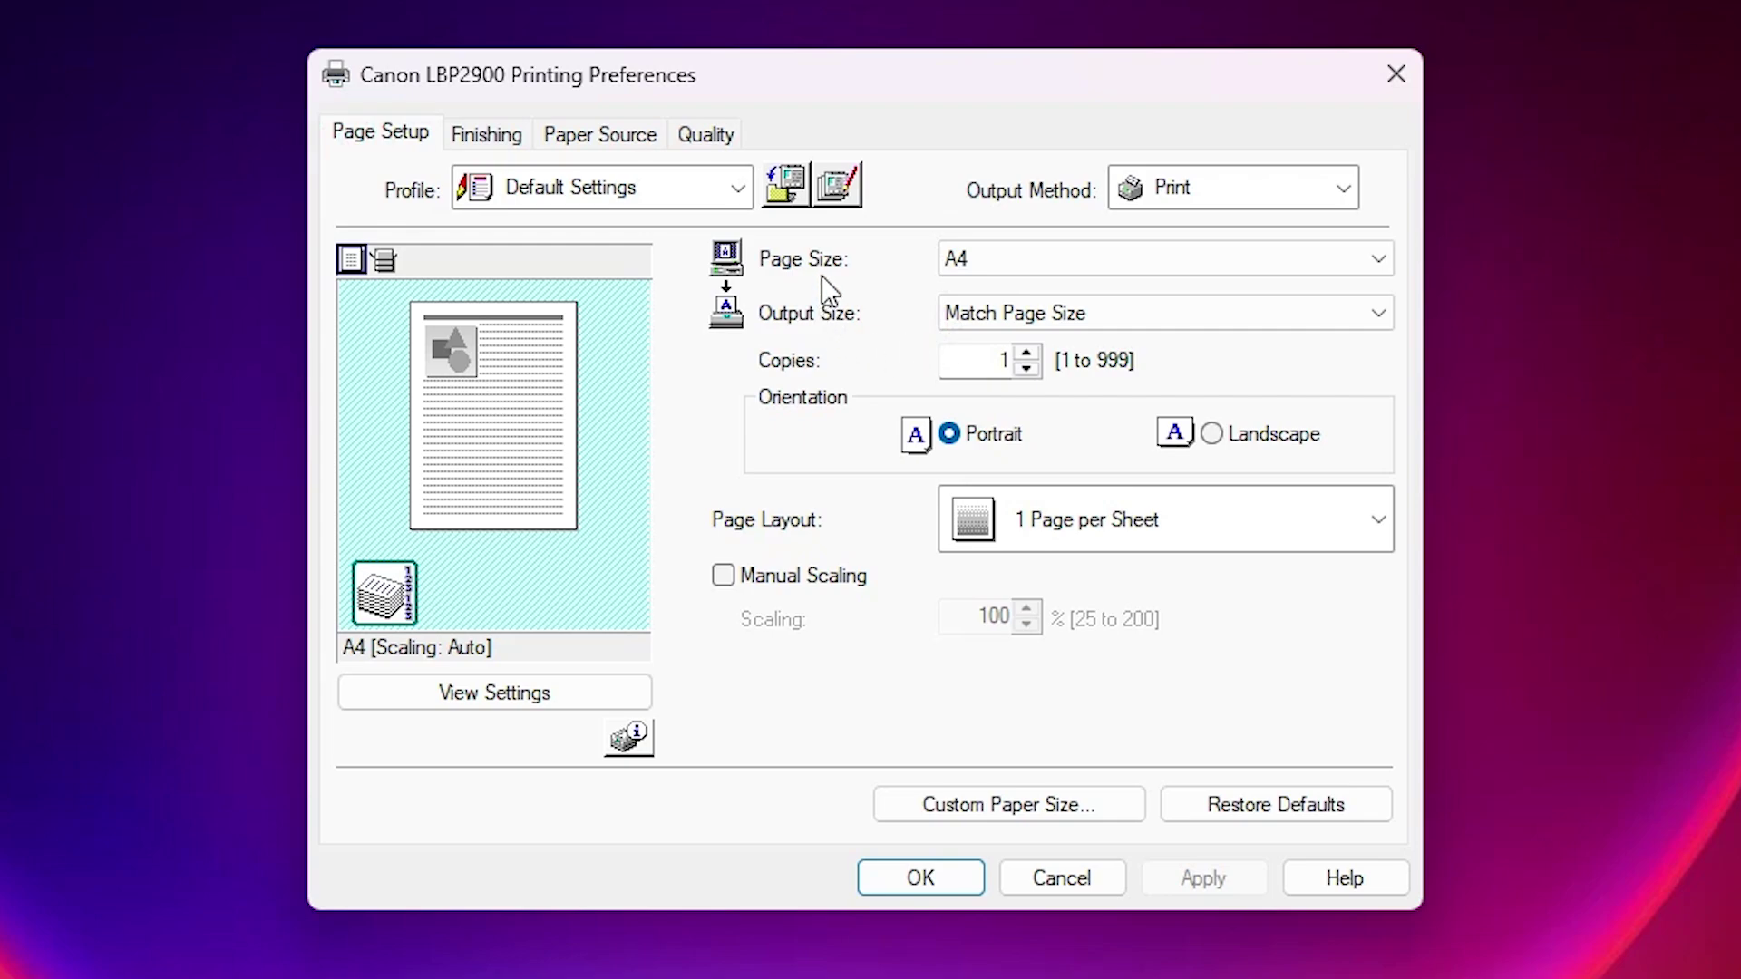
click(943, 265)
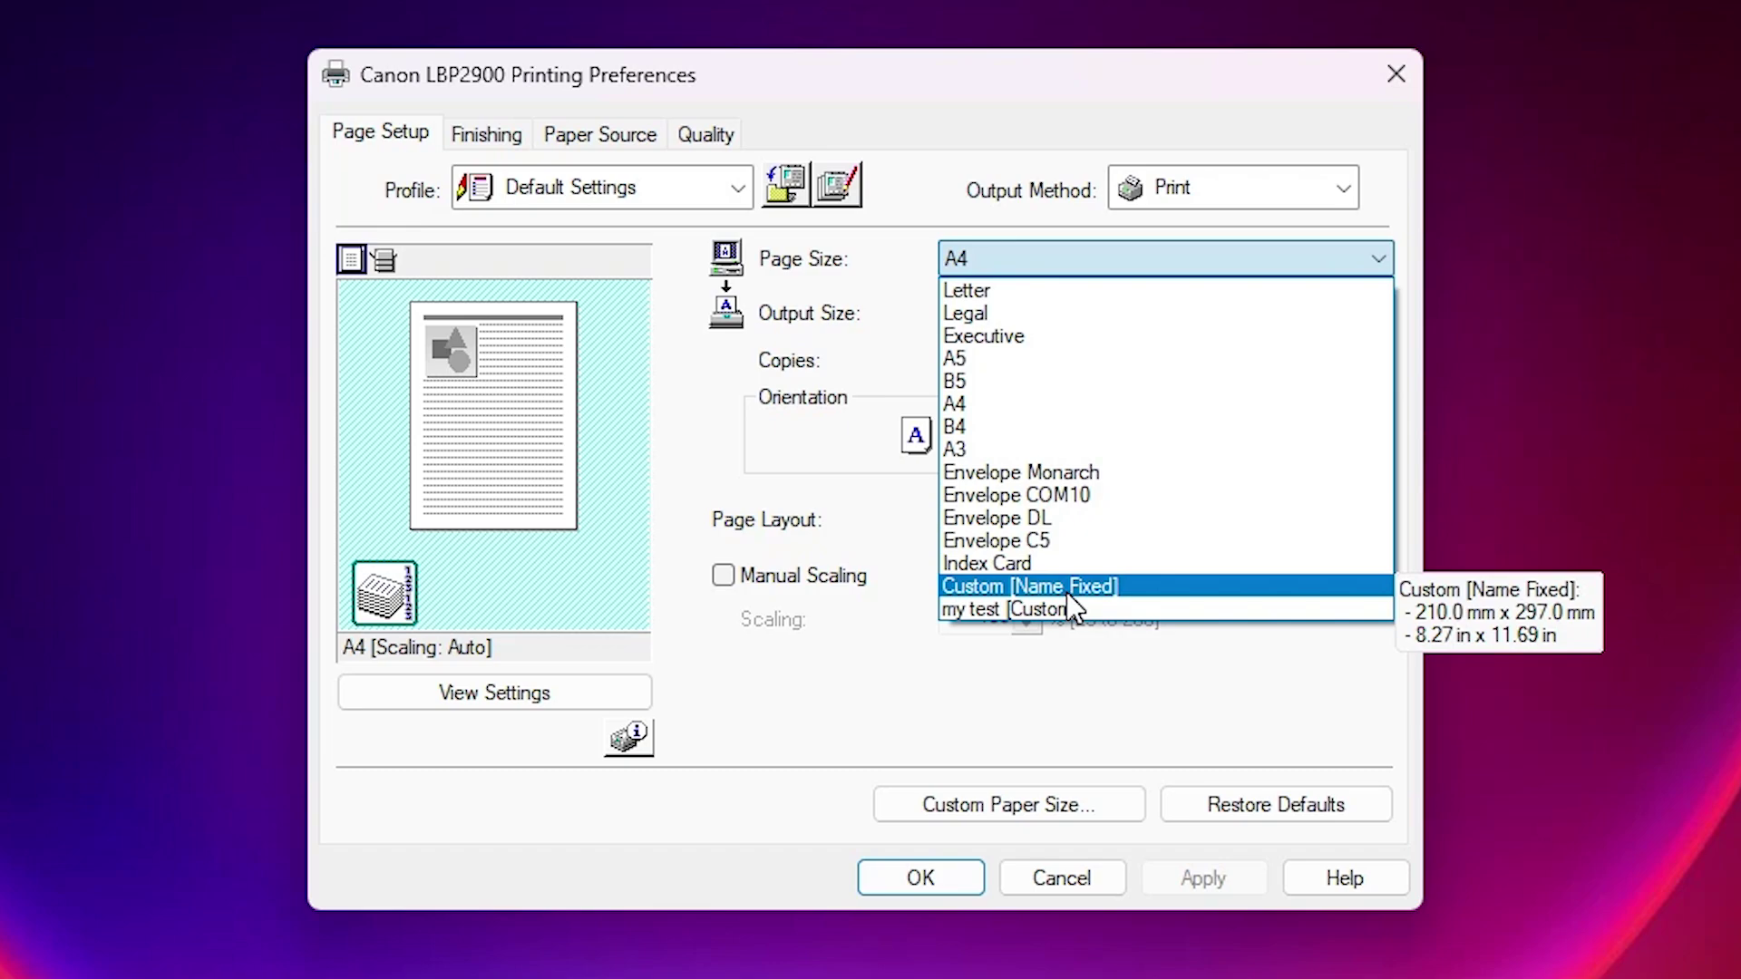
click(982, 688)
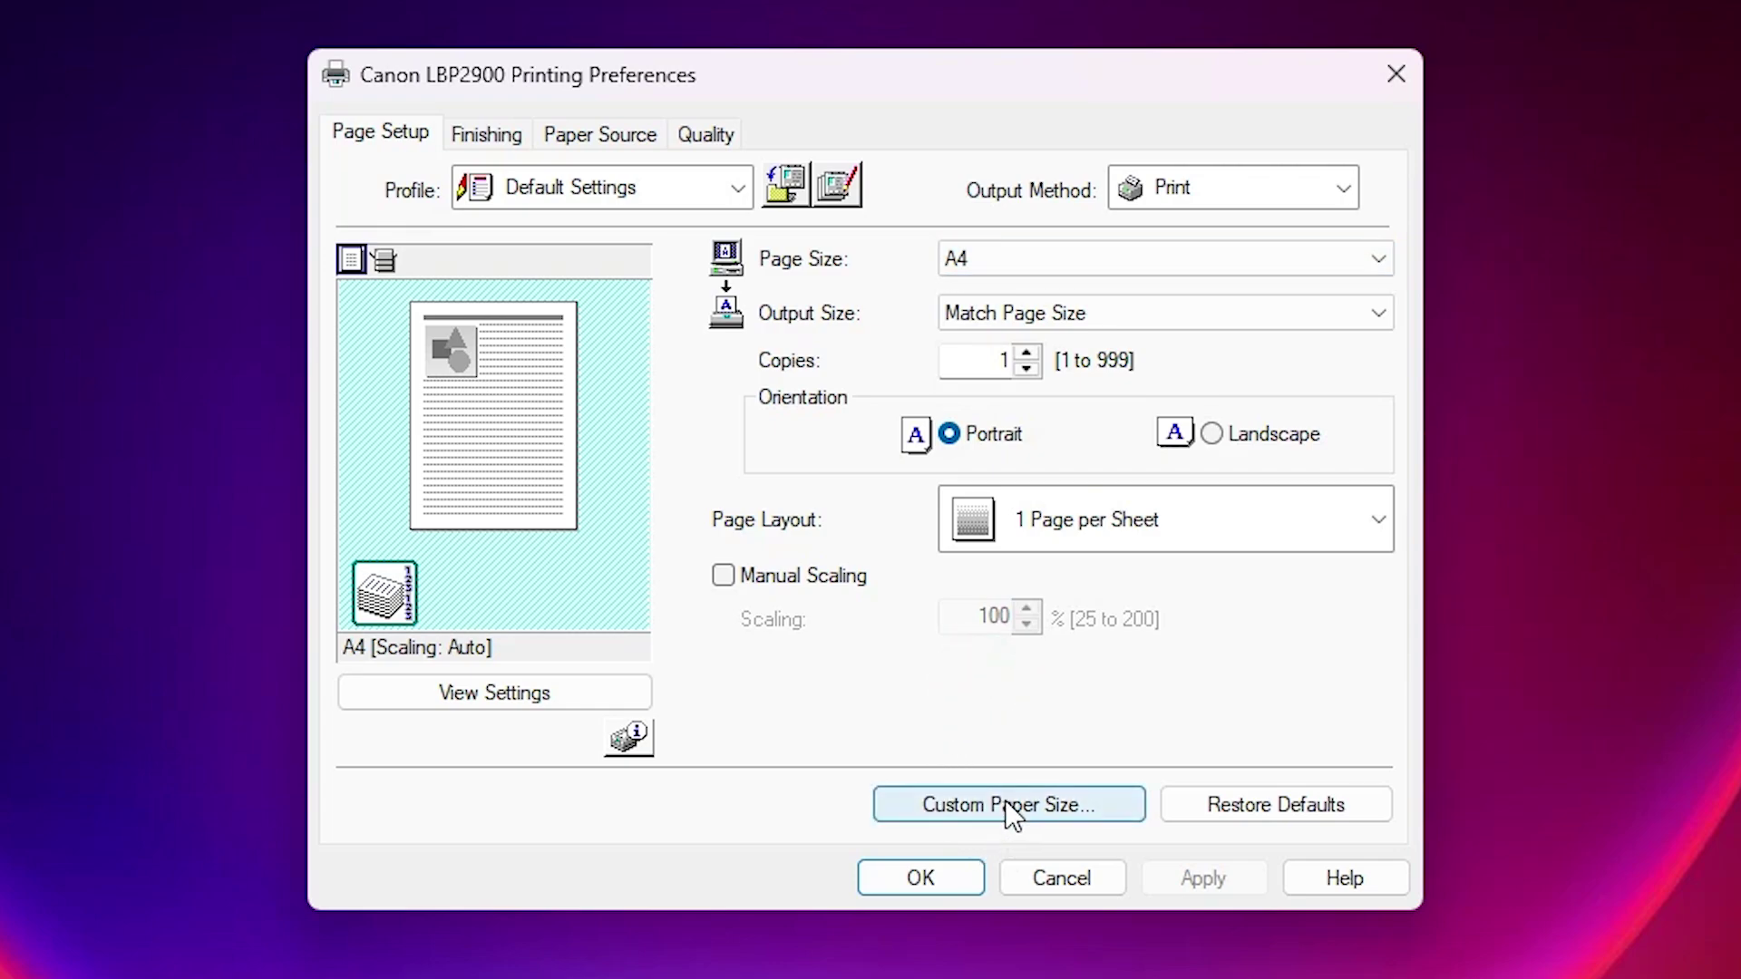
Step: Open Custom Paper Size Settings and replace the placeholder name with 7x10
click(1033, 809)
click(1033, 809)
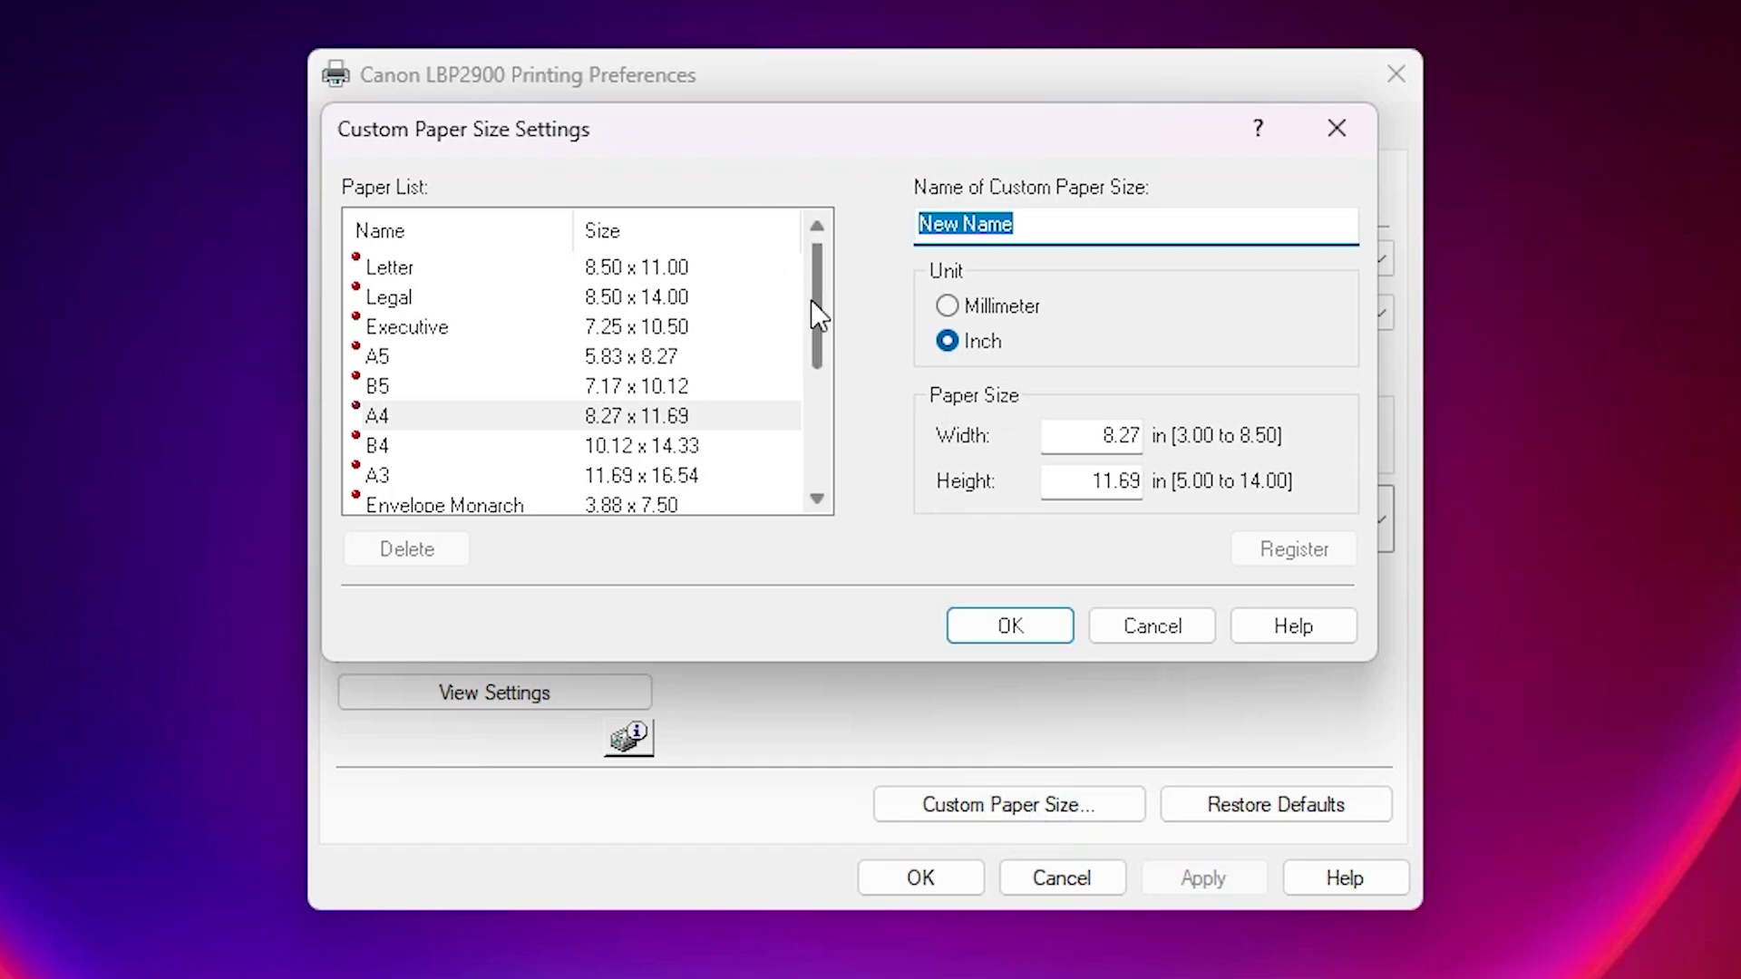
drag(810, 281, 830, 243)
click(1034, 223)
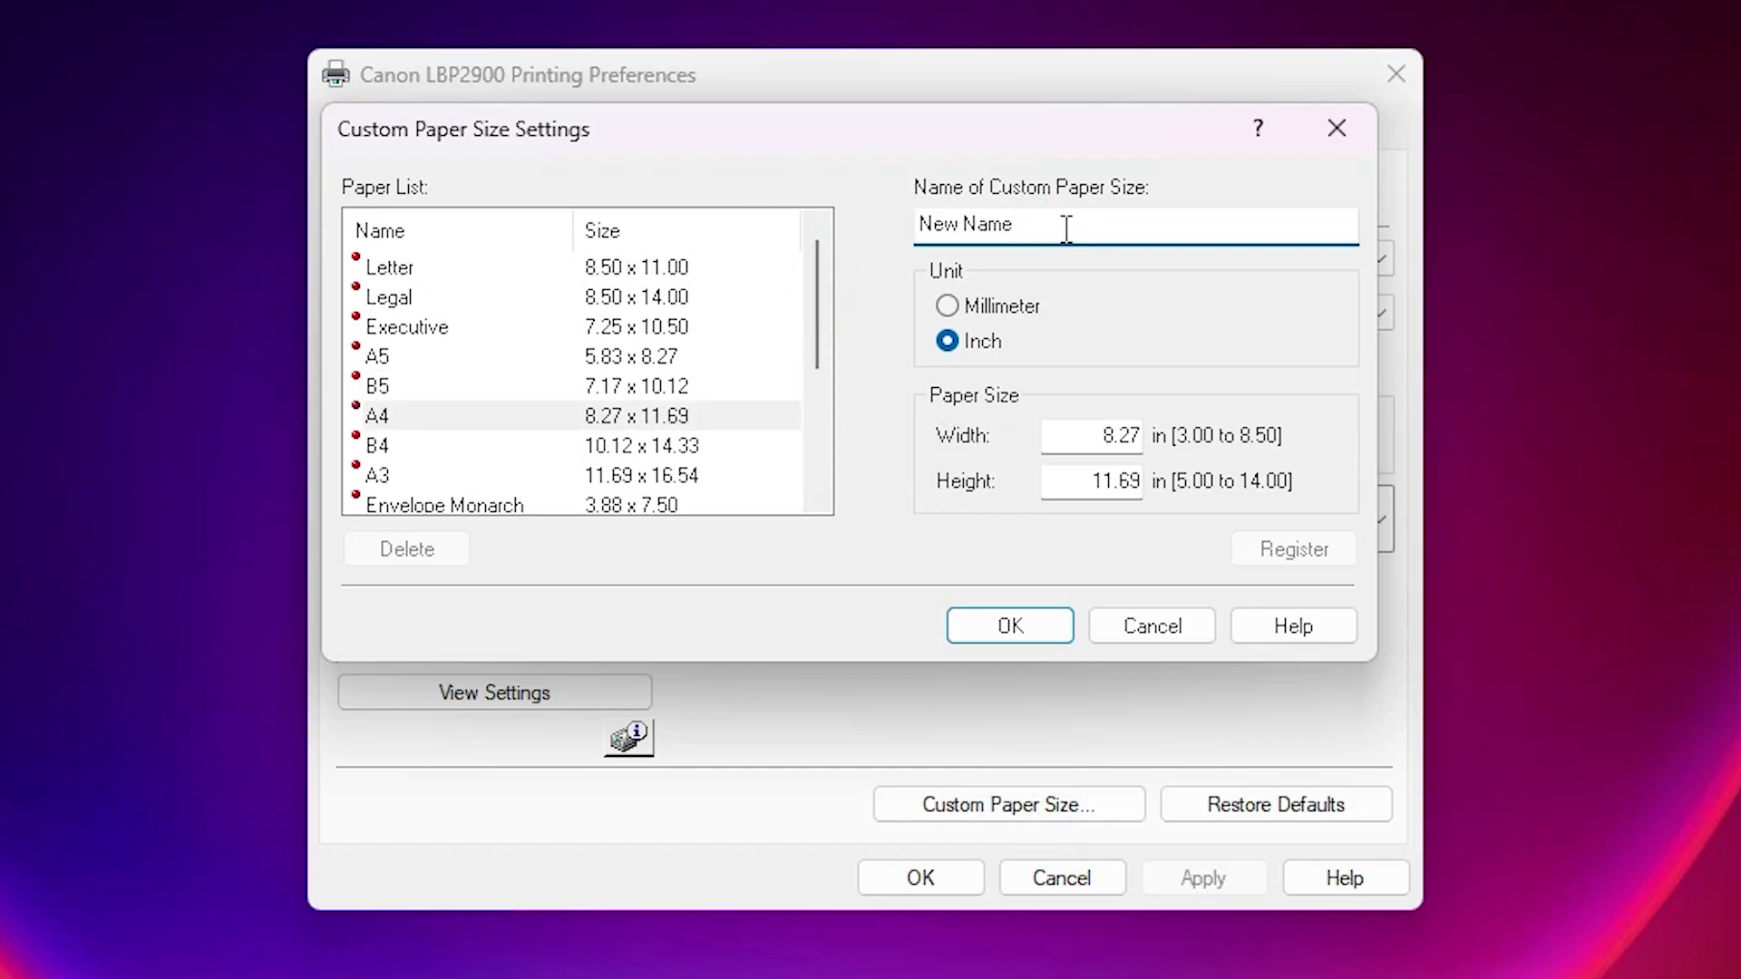
double_click(1081, 230)
text(7)
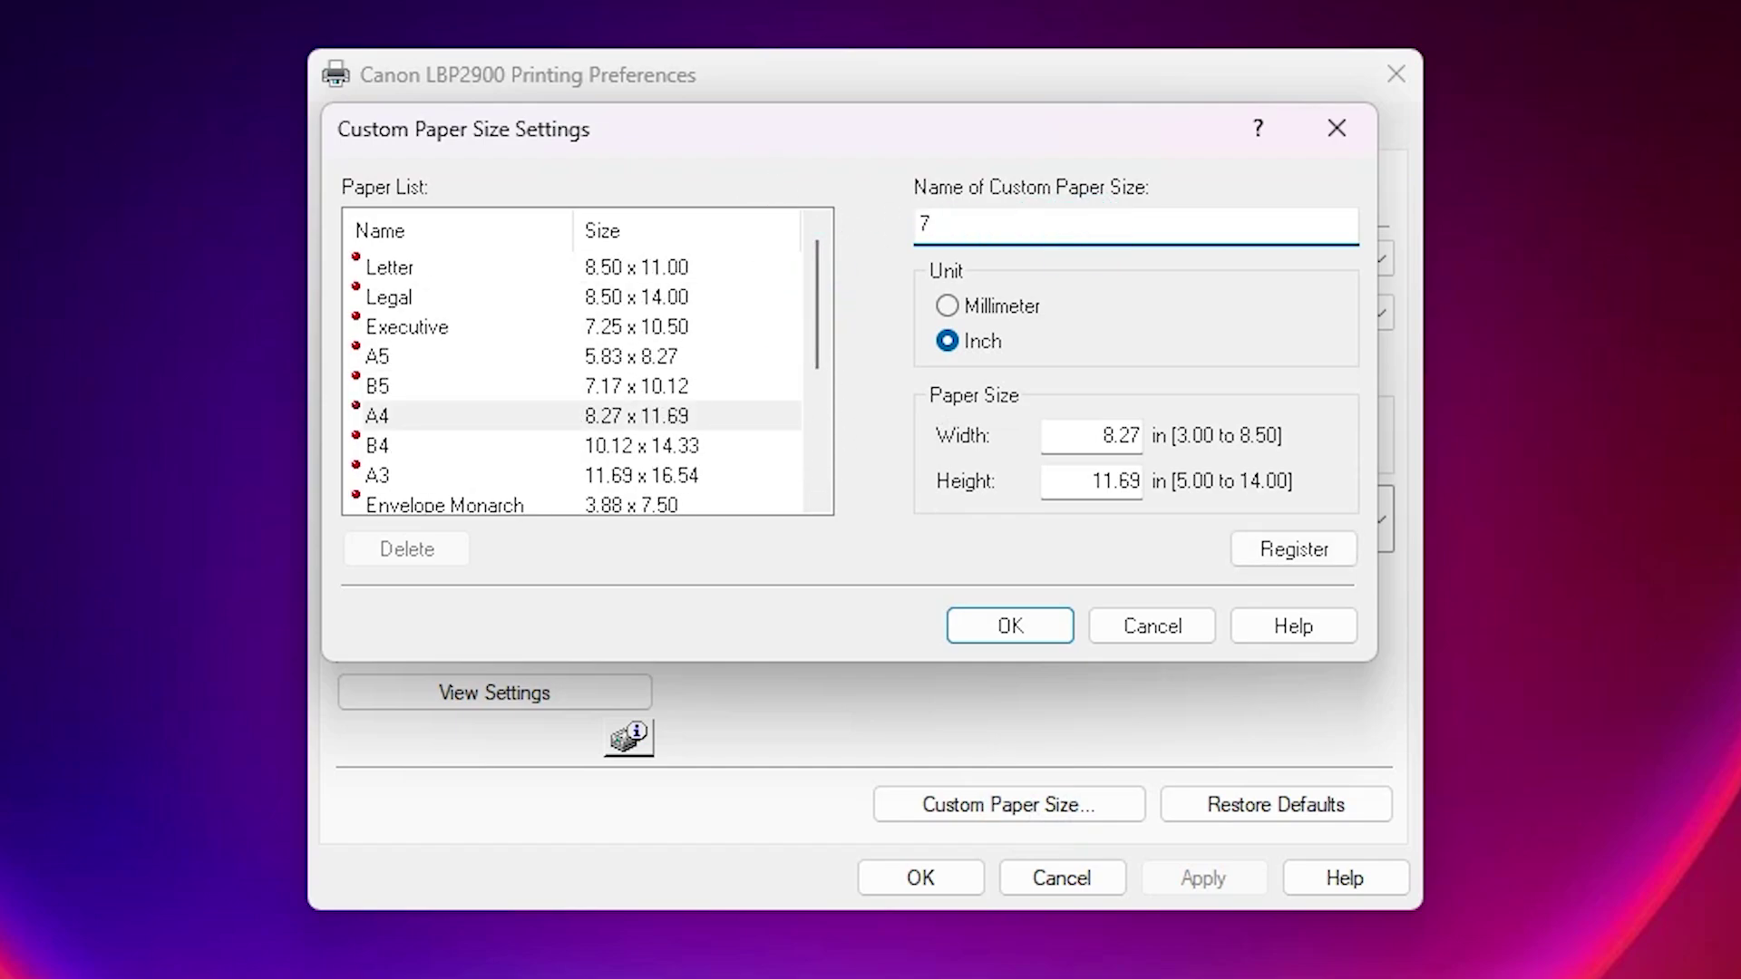
text(x10)
Step: Set width 8 and height 10 inches, and change the name to 8X10
double_click(1095, 435)
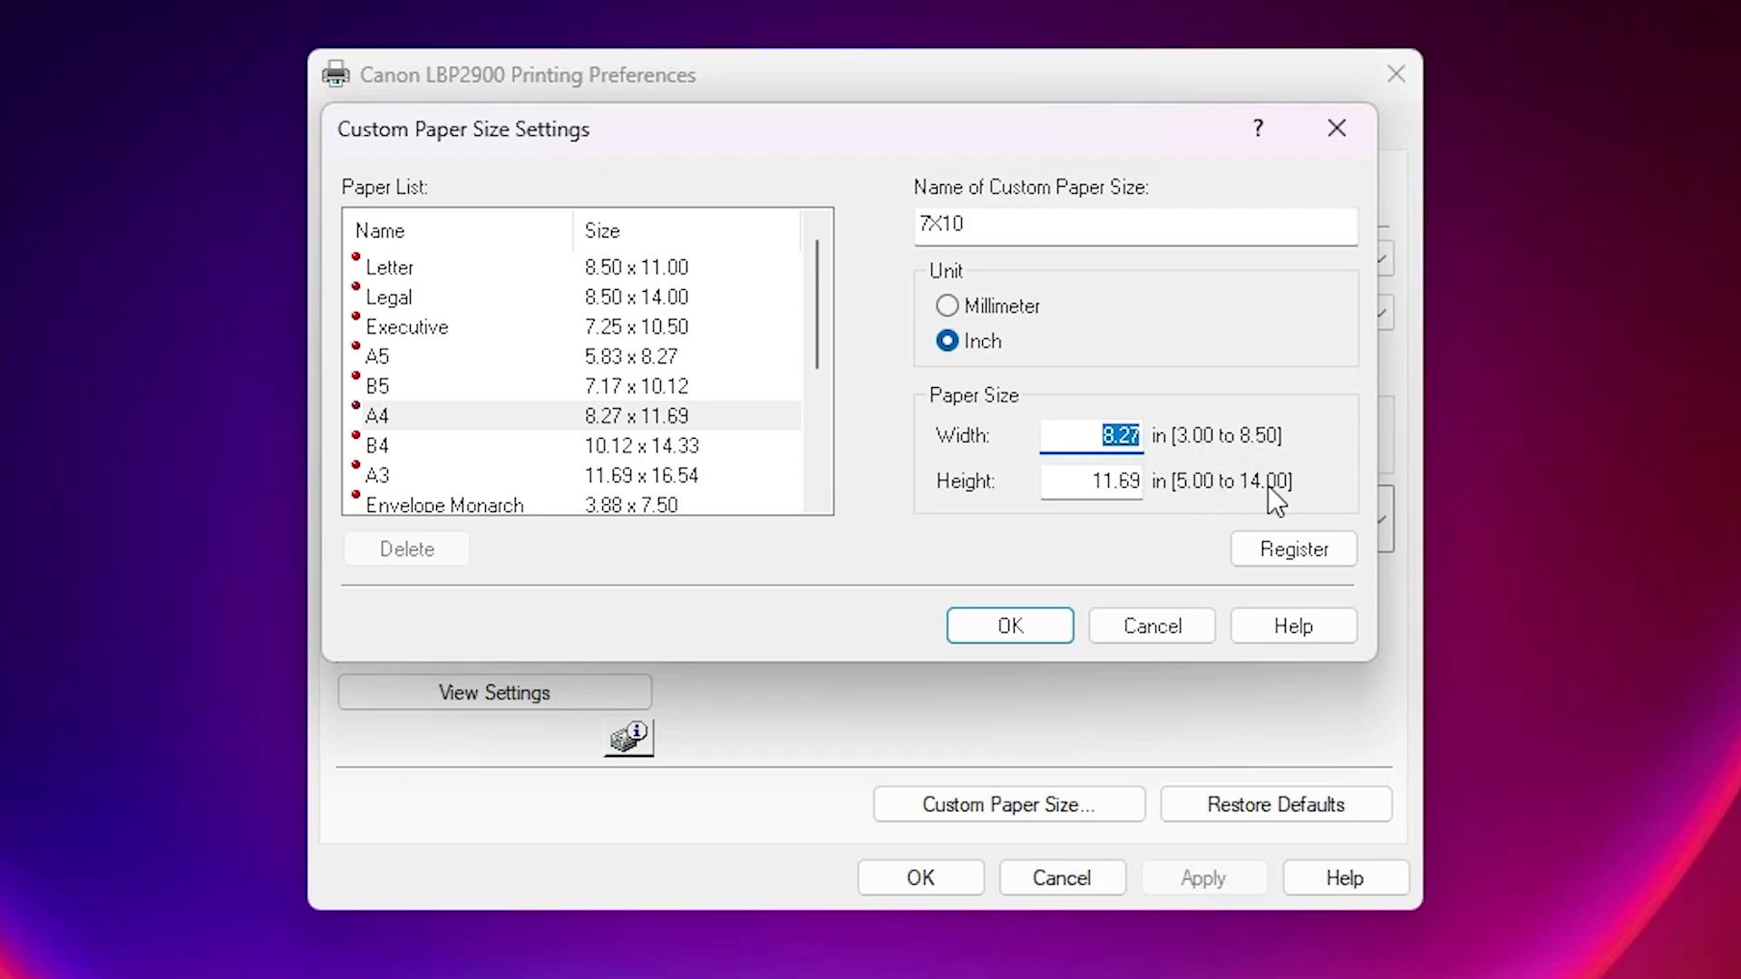
text(8)
key(Tab)
text(10)
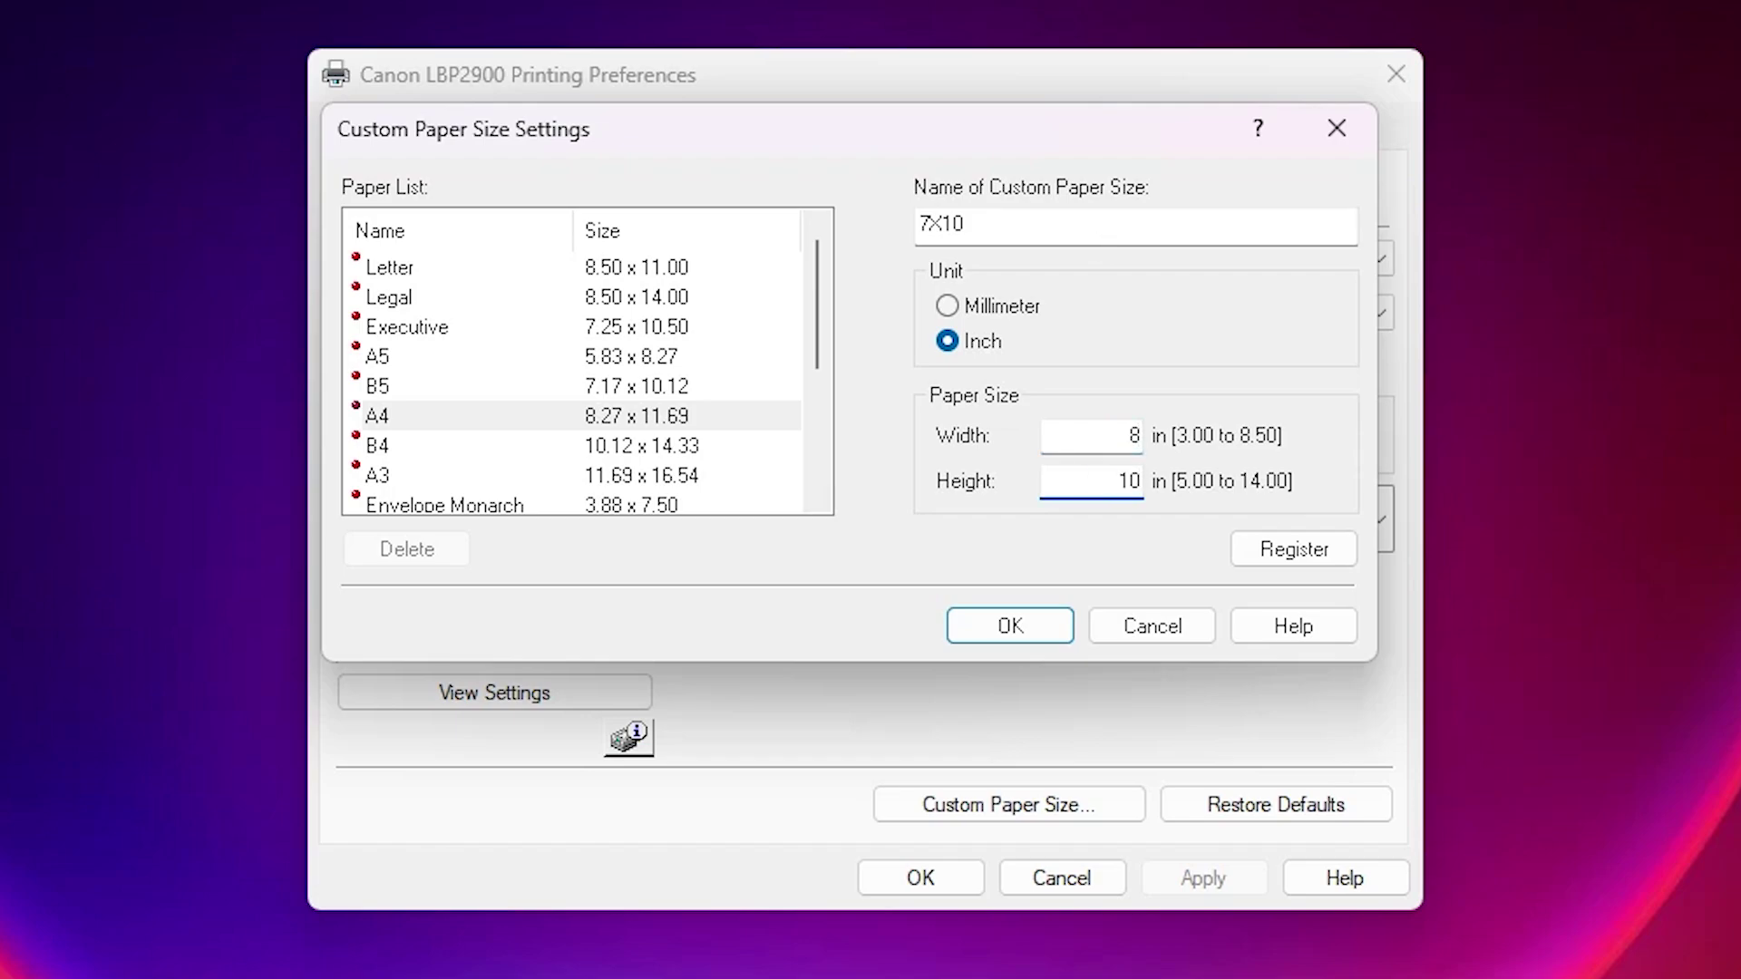
drag(932, 224, 919, 224)
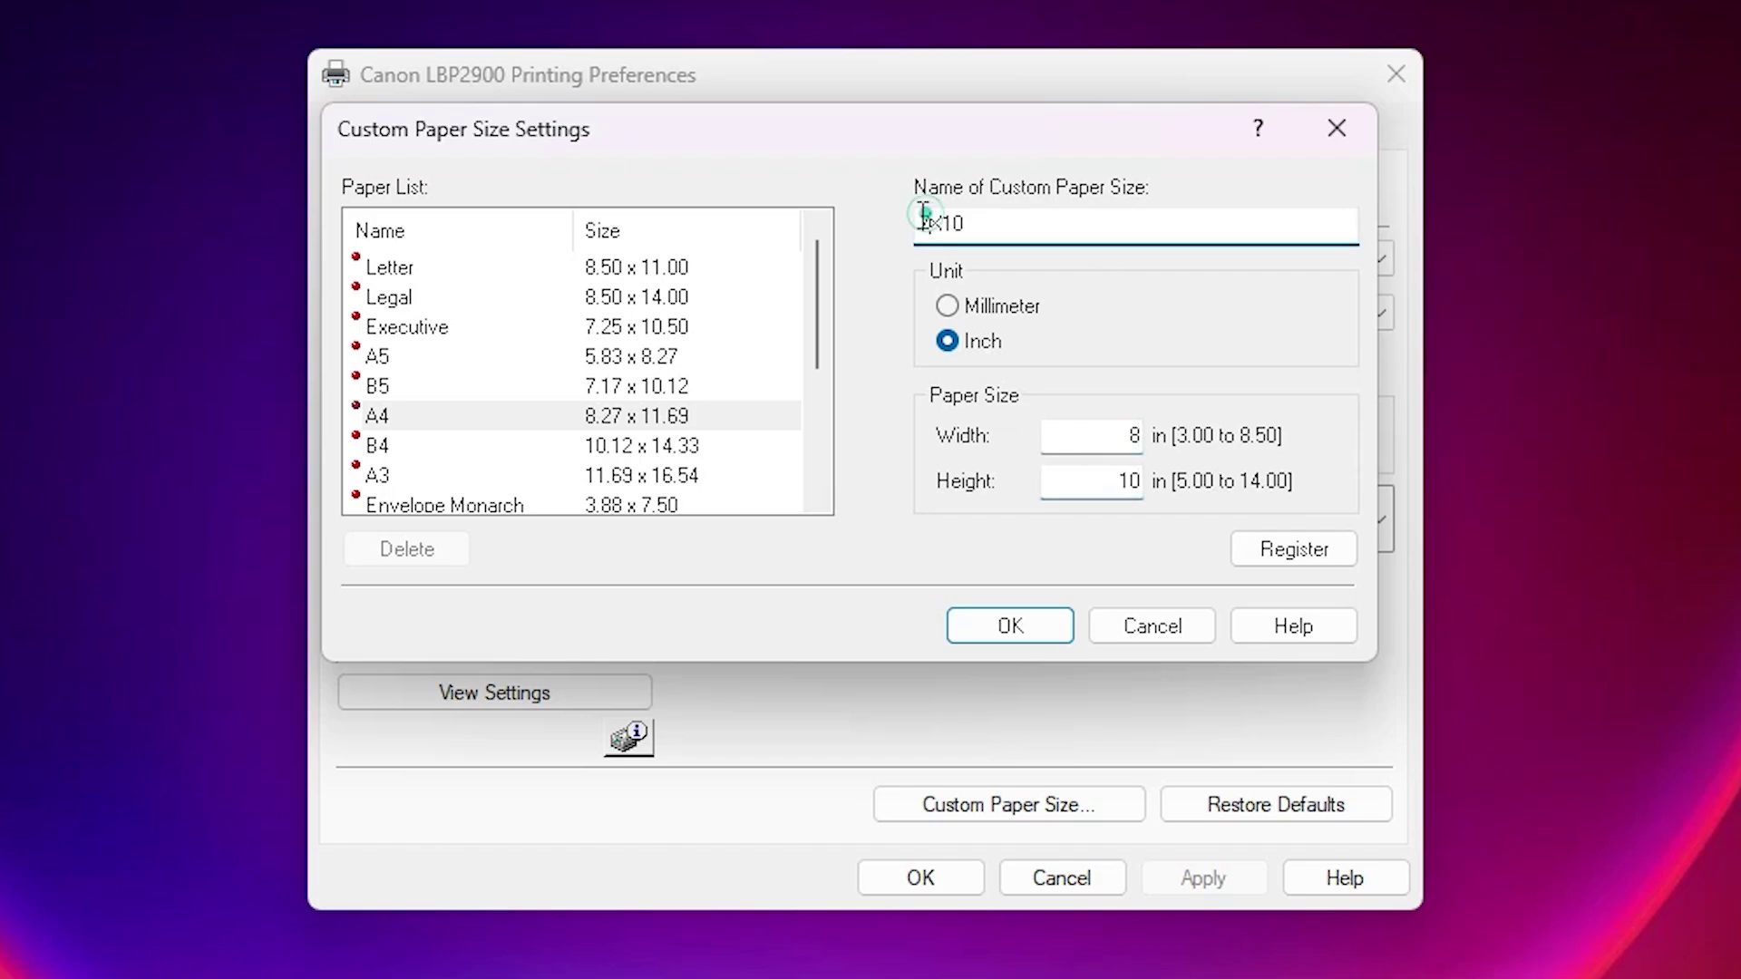
text(8)
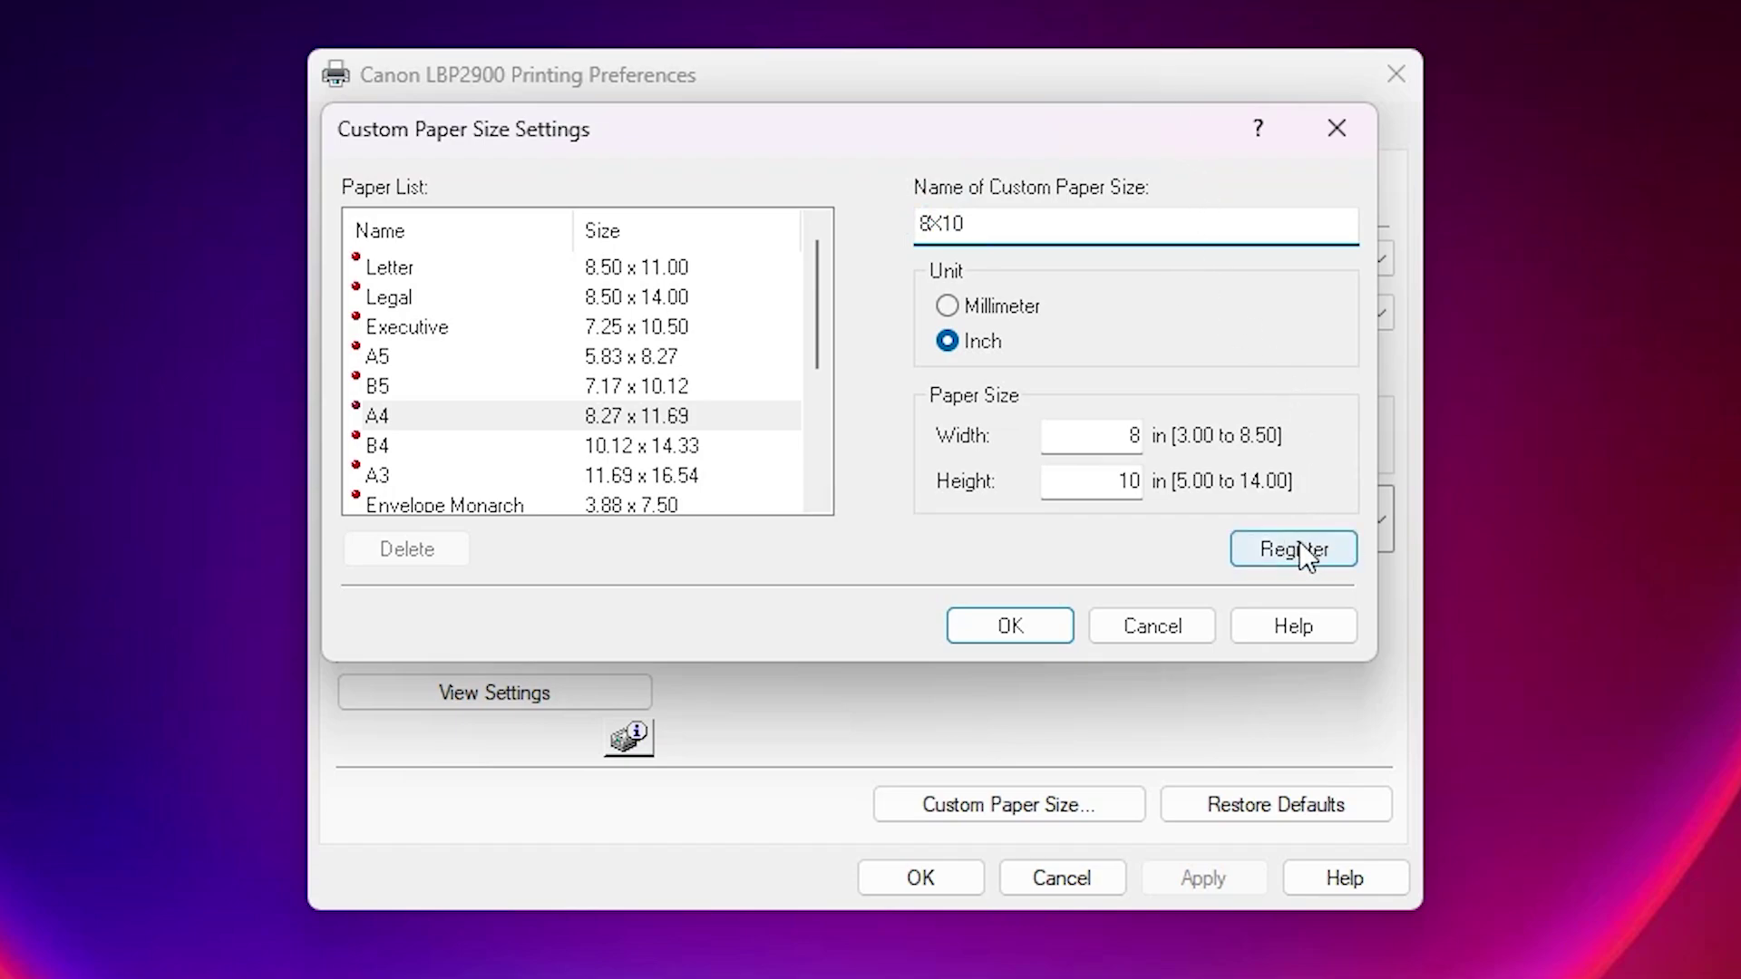
Step: Rename the size to '8X10 test' and register it in the Paper List
click(1070, 216)
text(test)
click(1333, 554)
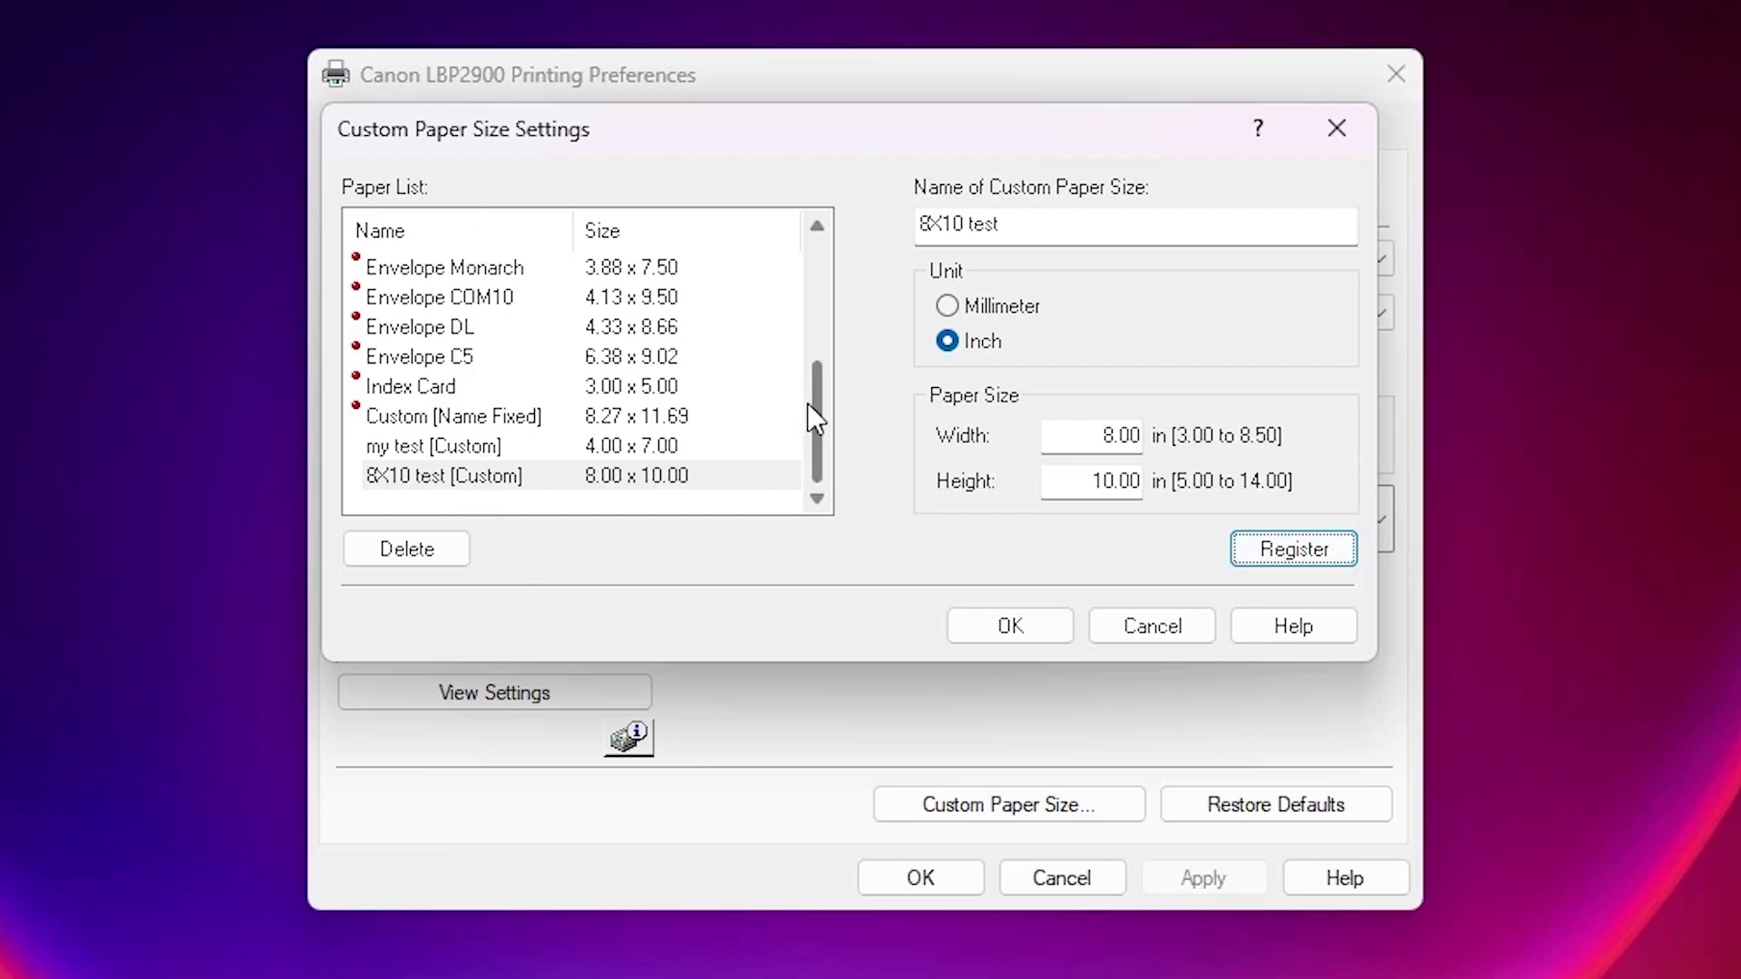
Step: Select 8X10 test [Custom] as the page size and accept the paper type warning
click(1016, 638)
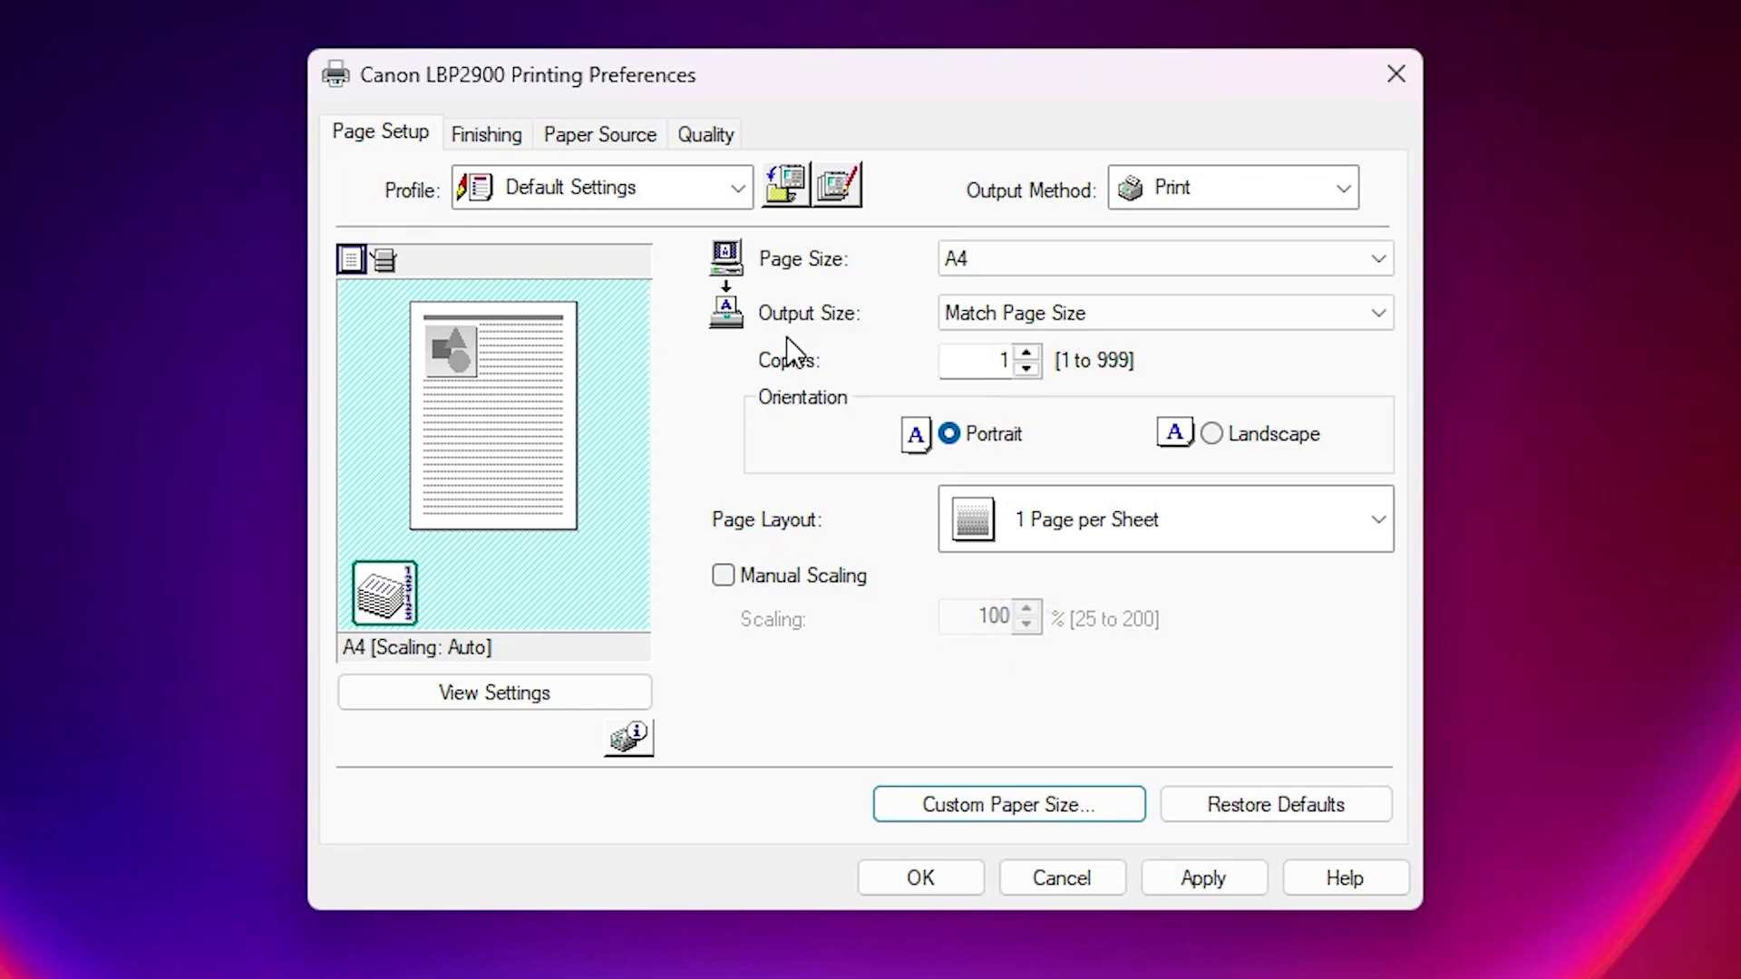
click(1114, 257)
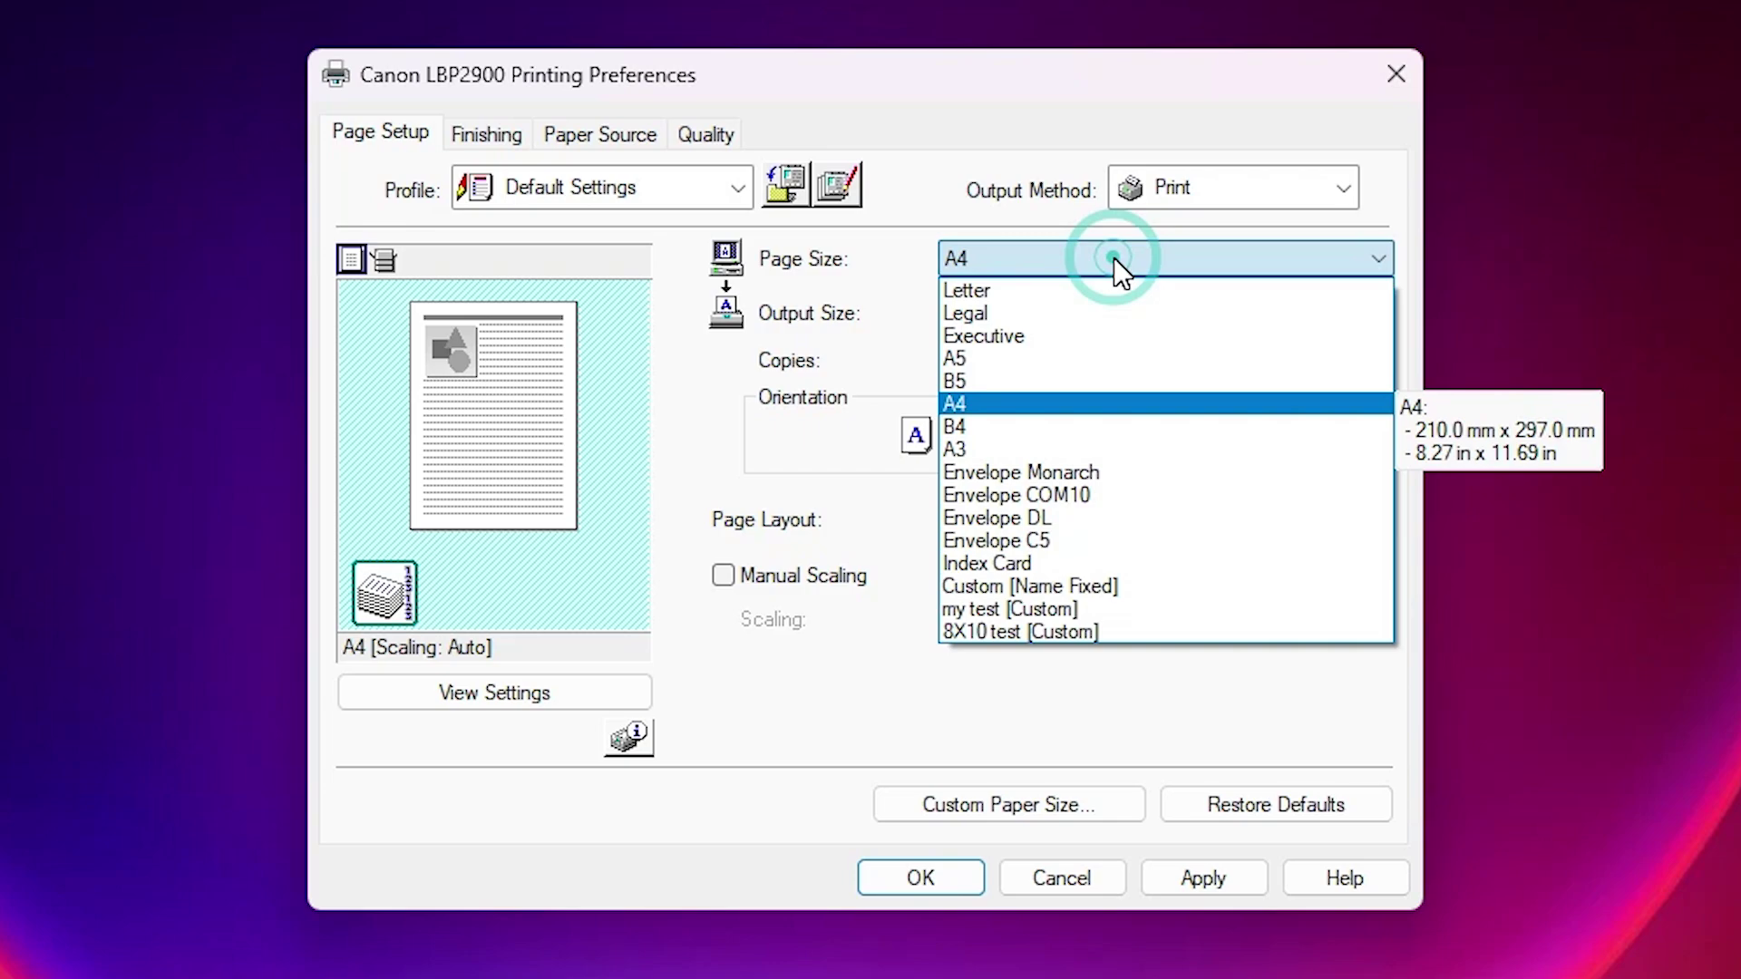
click(988, 633)
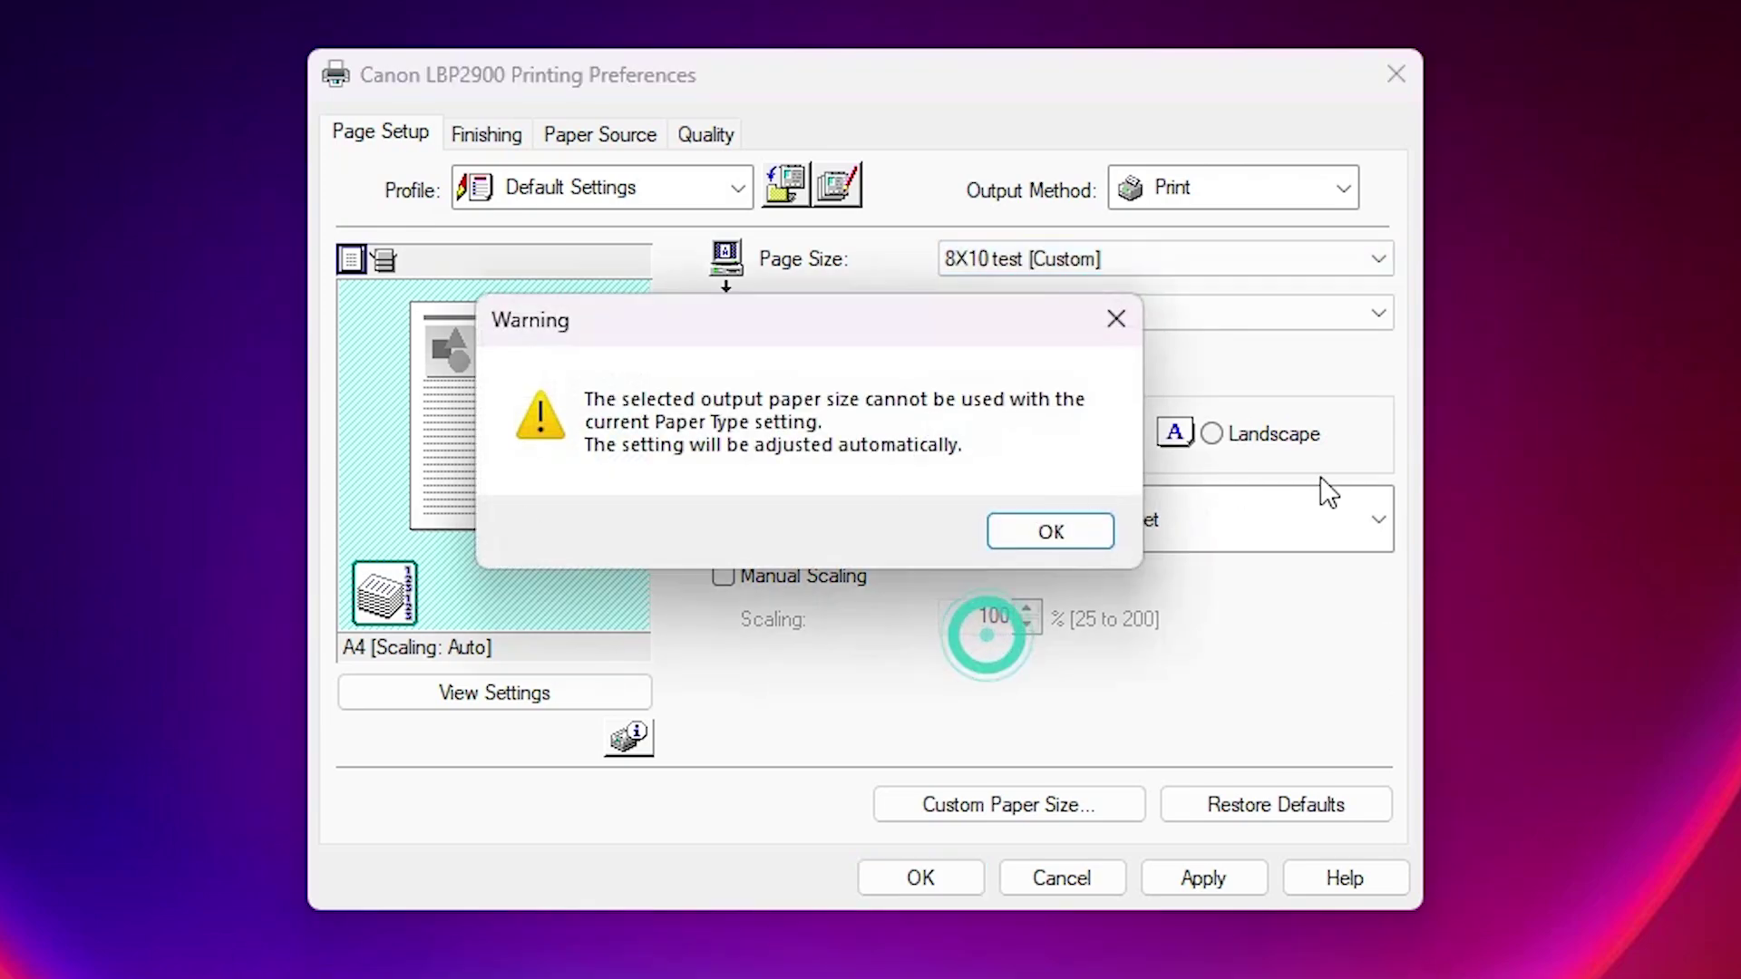
click(1052, 532)
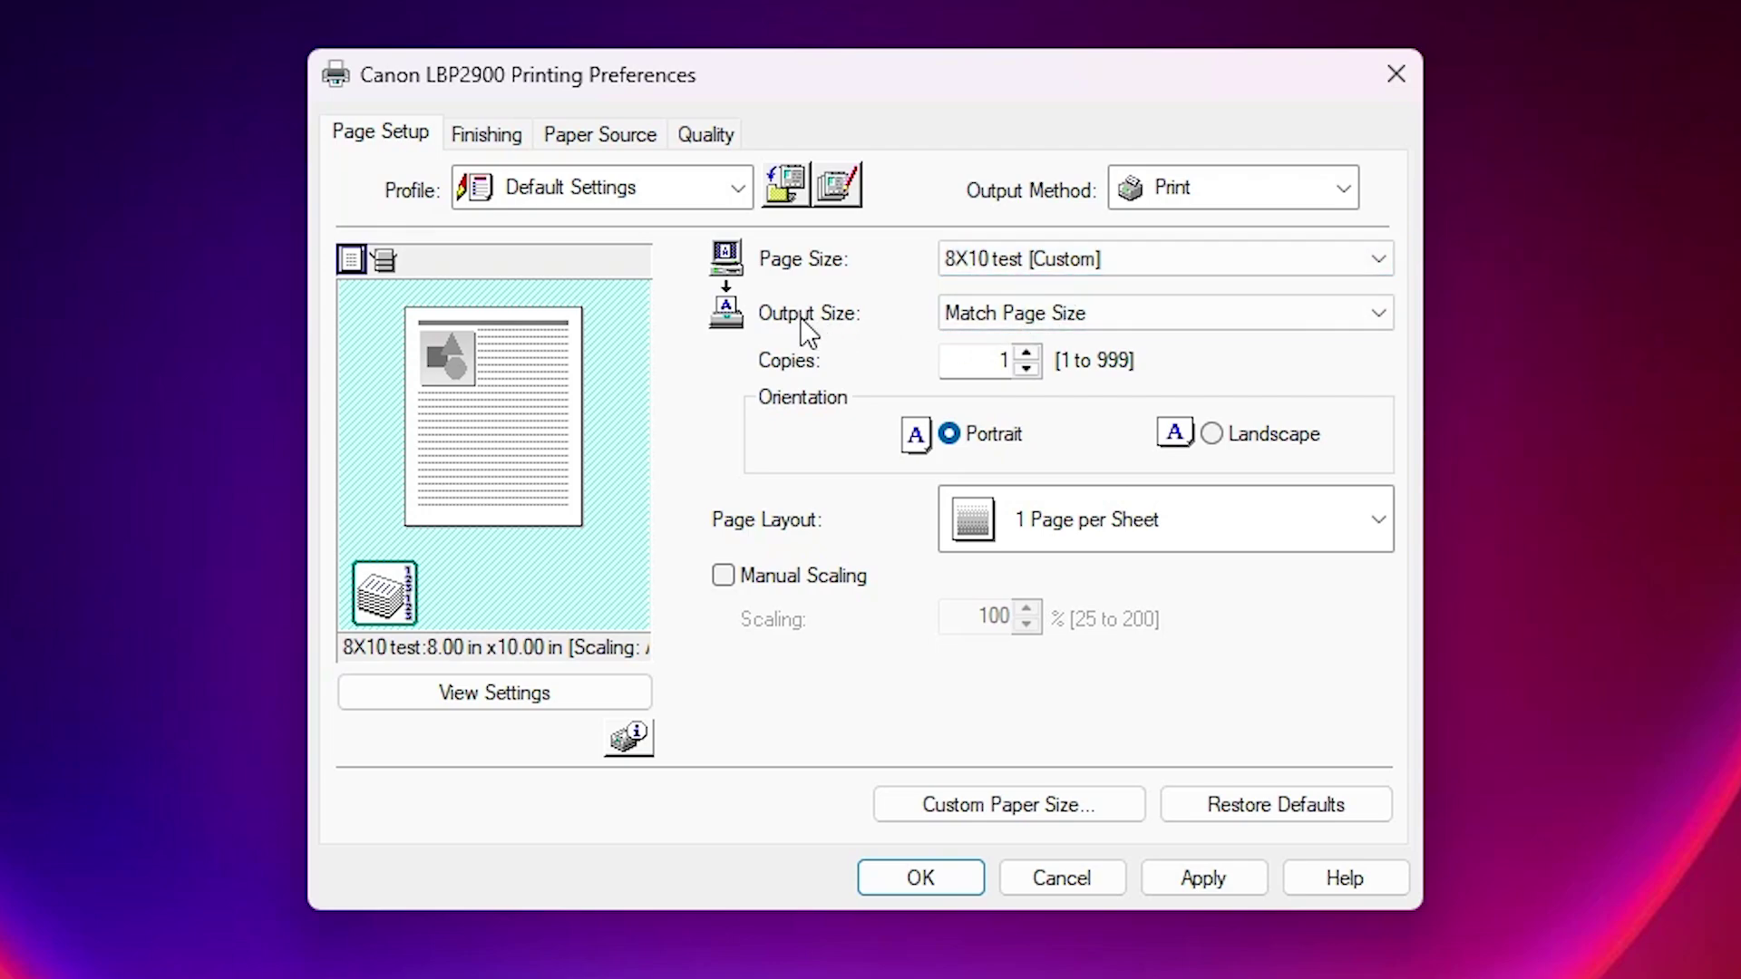
Step: Leave Output Size at Match Page Size for 8X10 test, then apply and confirm the preferences
click(976, 312)
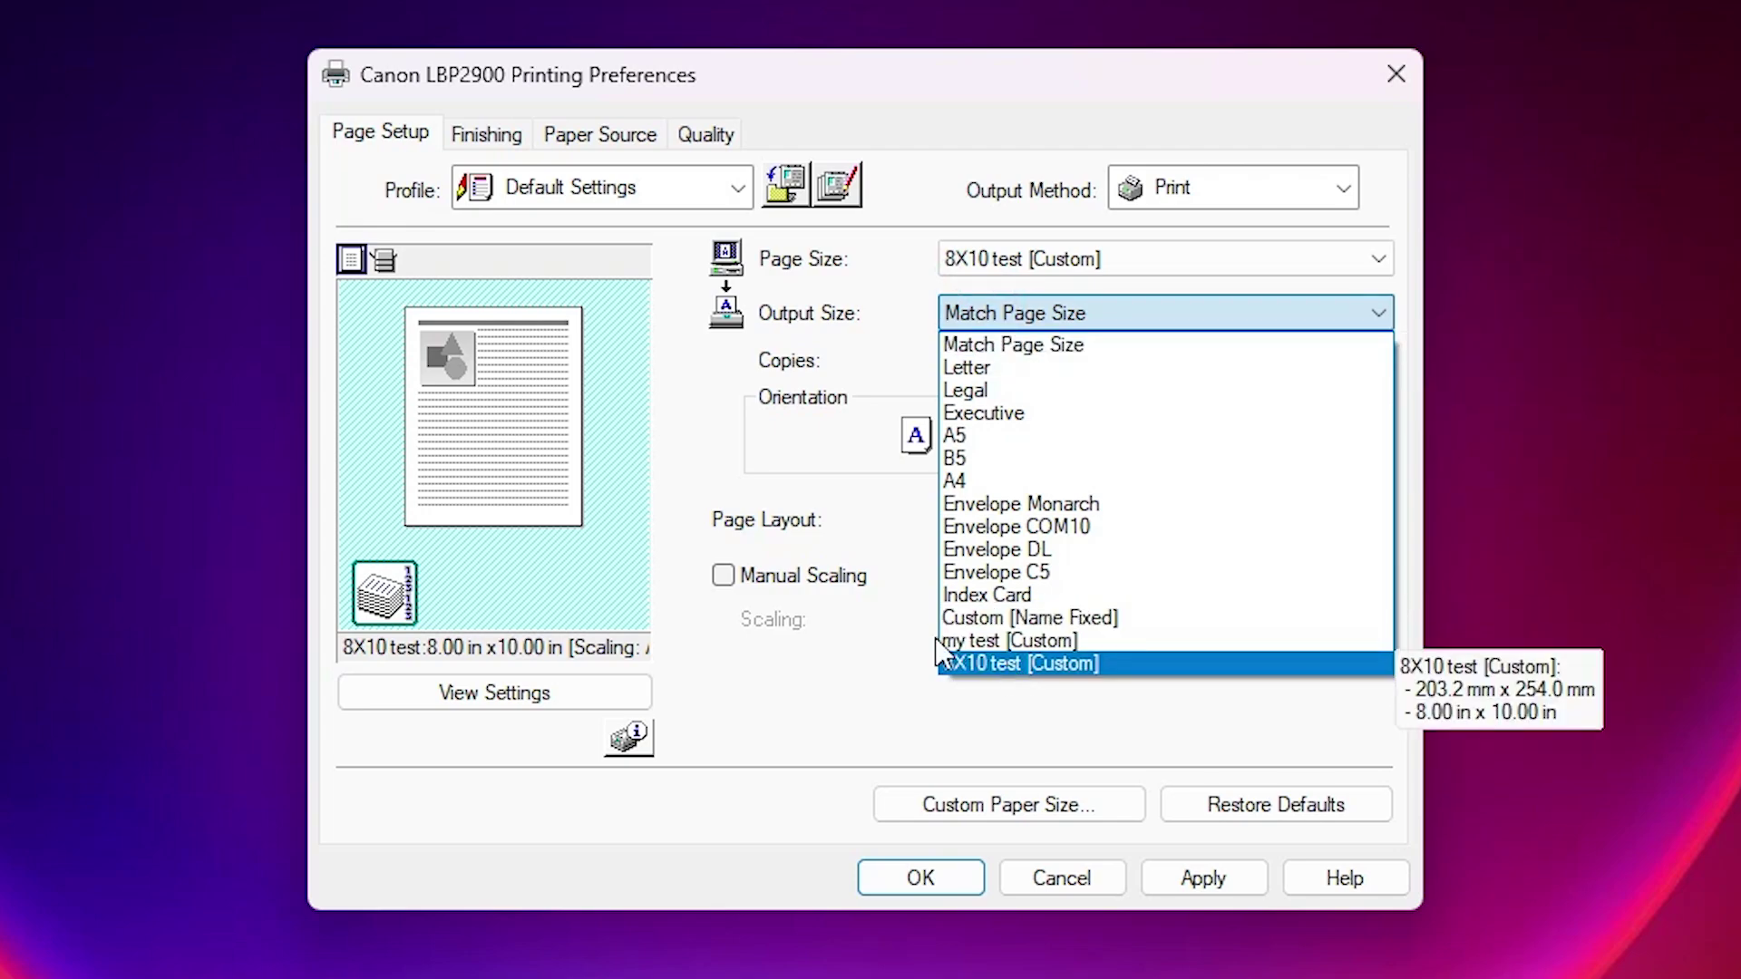
click(841, 723)
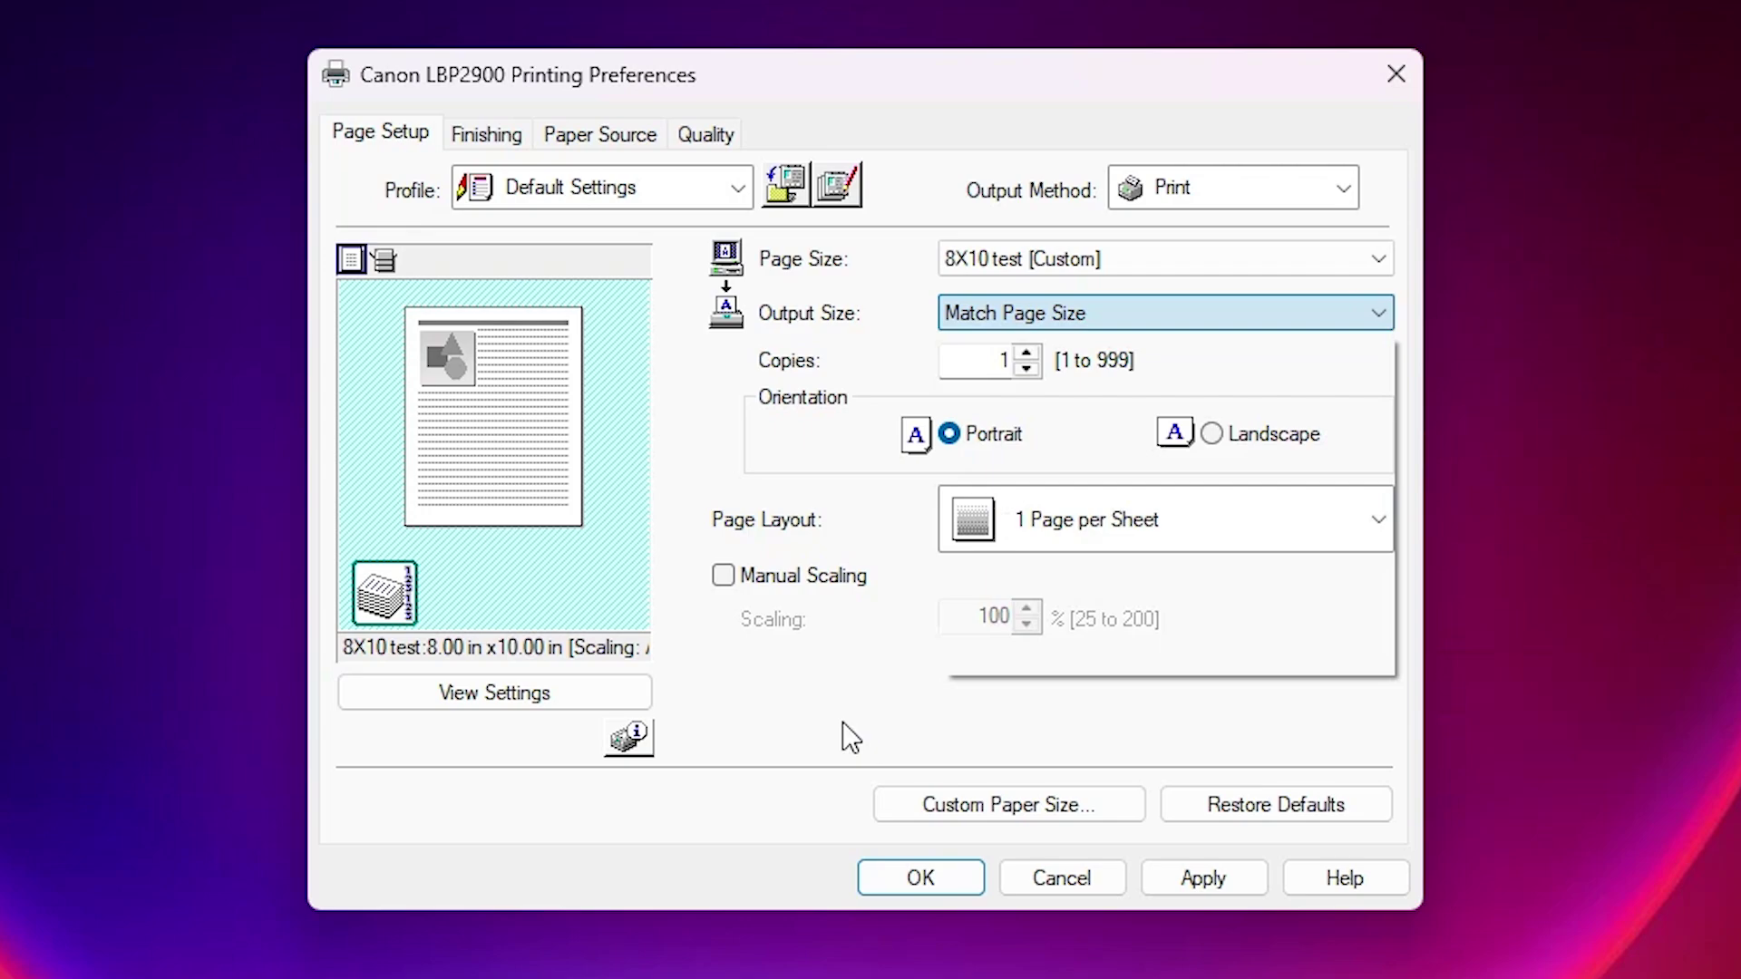
click(1215, 863)
click(898, 880)
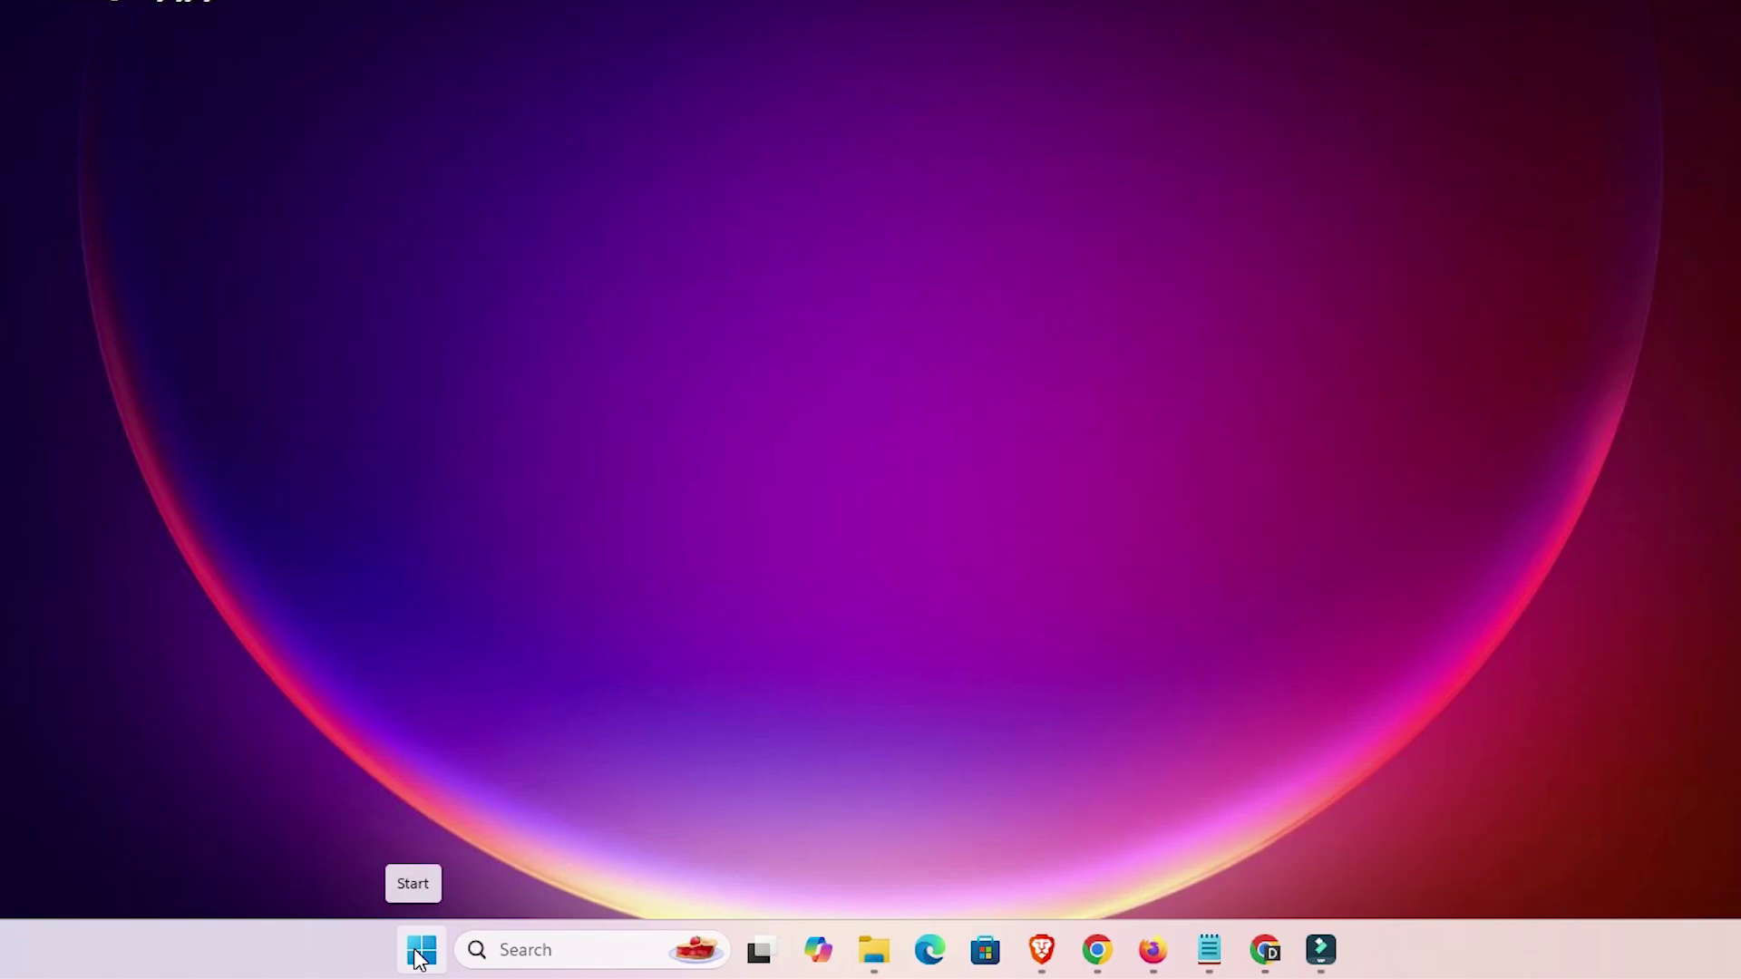
Step: Search the Start menu for 'pr' and open the Printers & scanners settings page
click(420, 952)
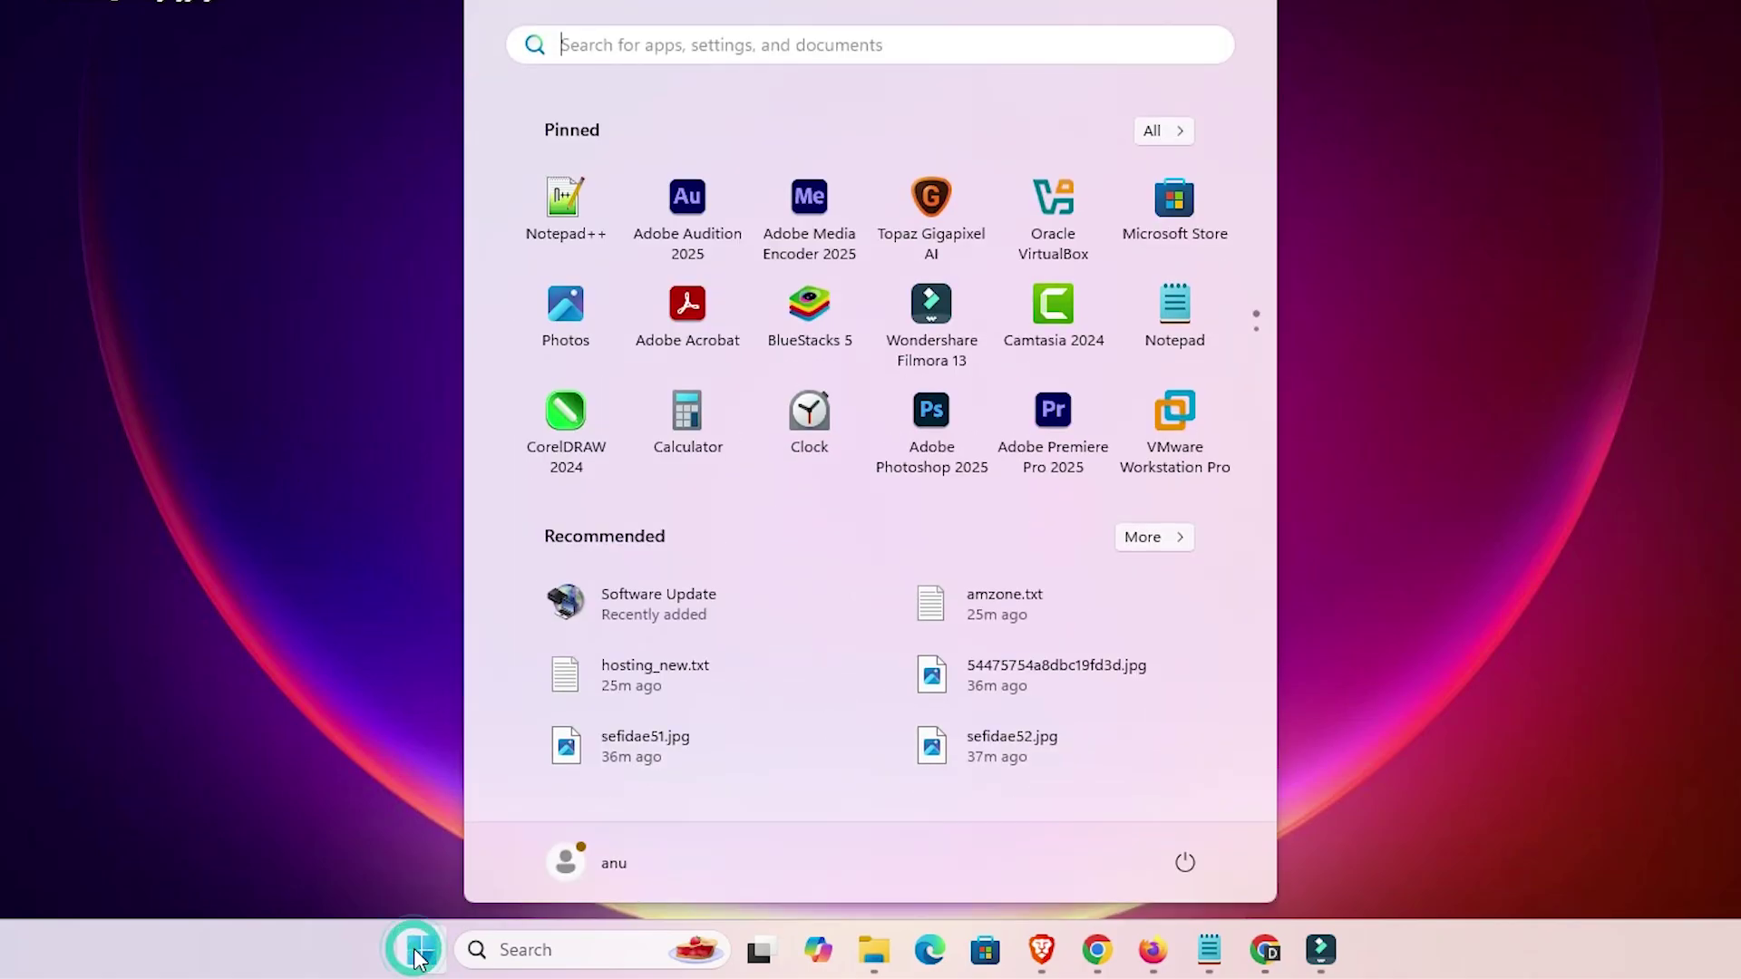
text(pr)
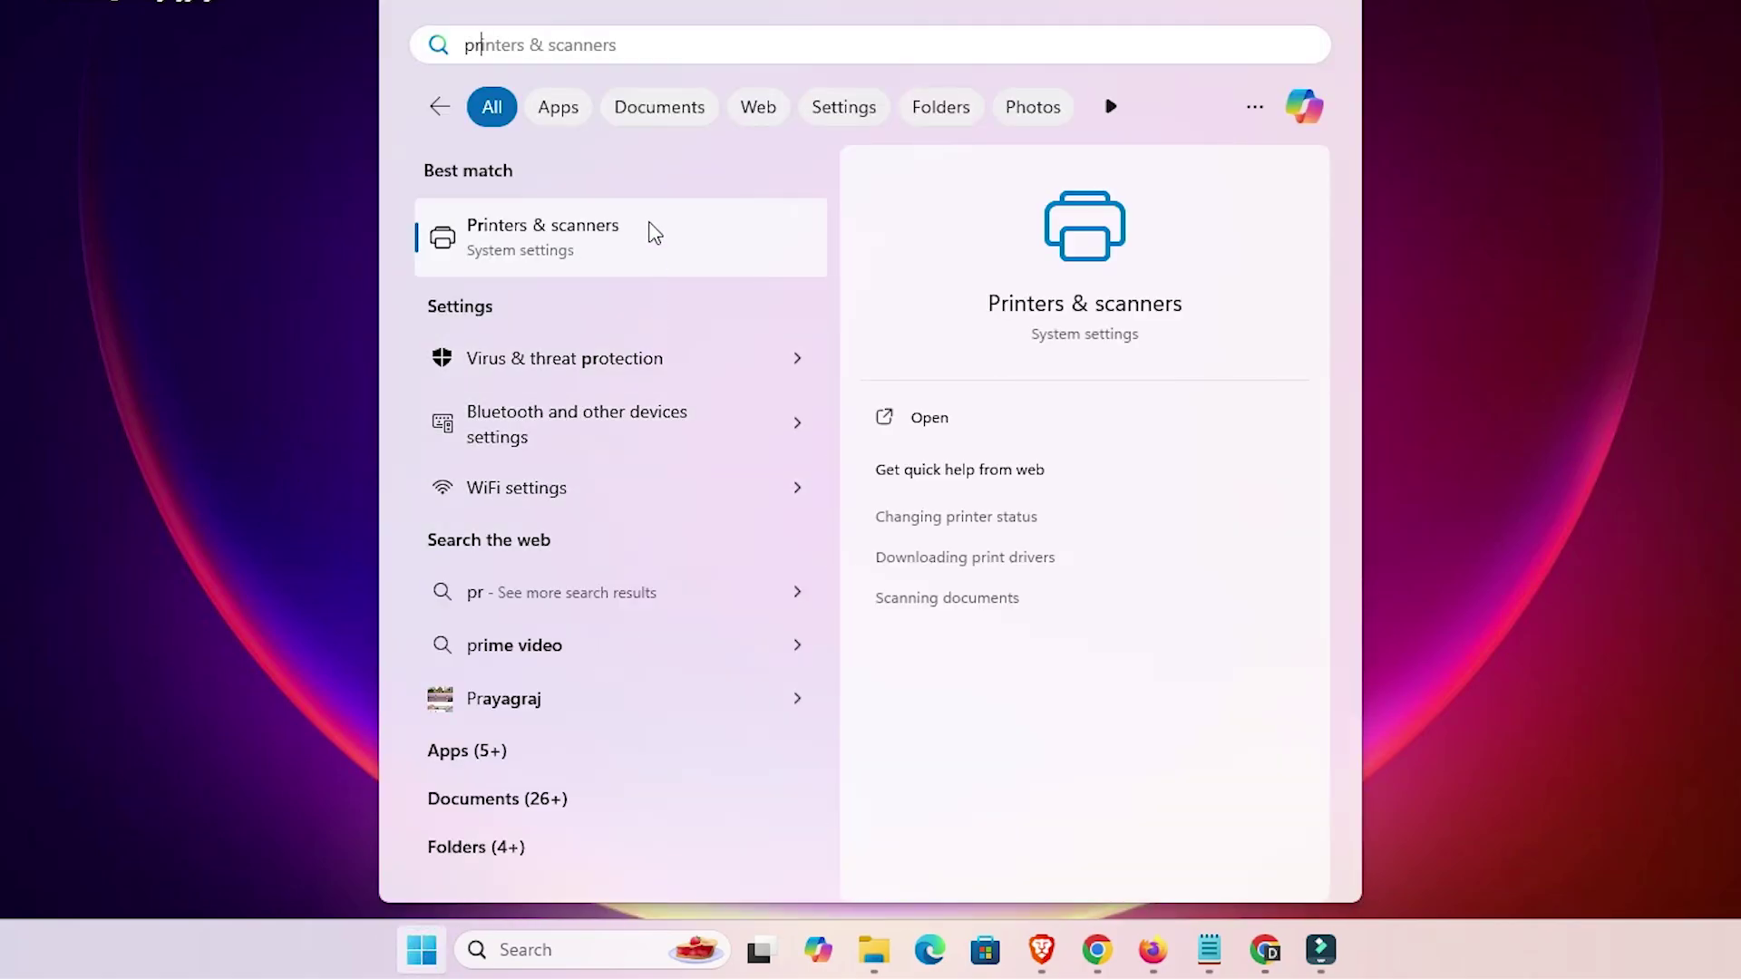
click(647, 222)
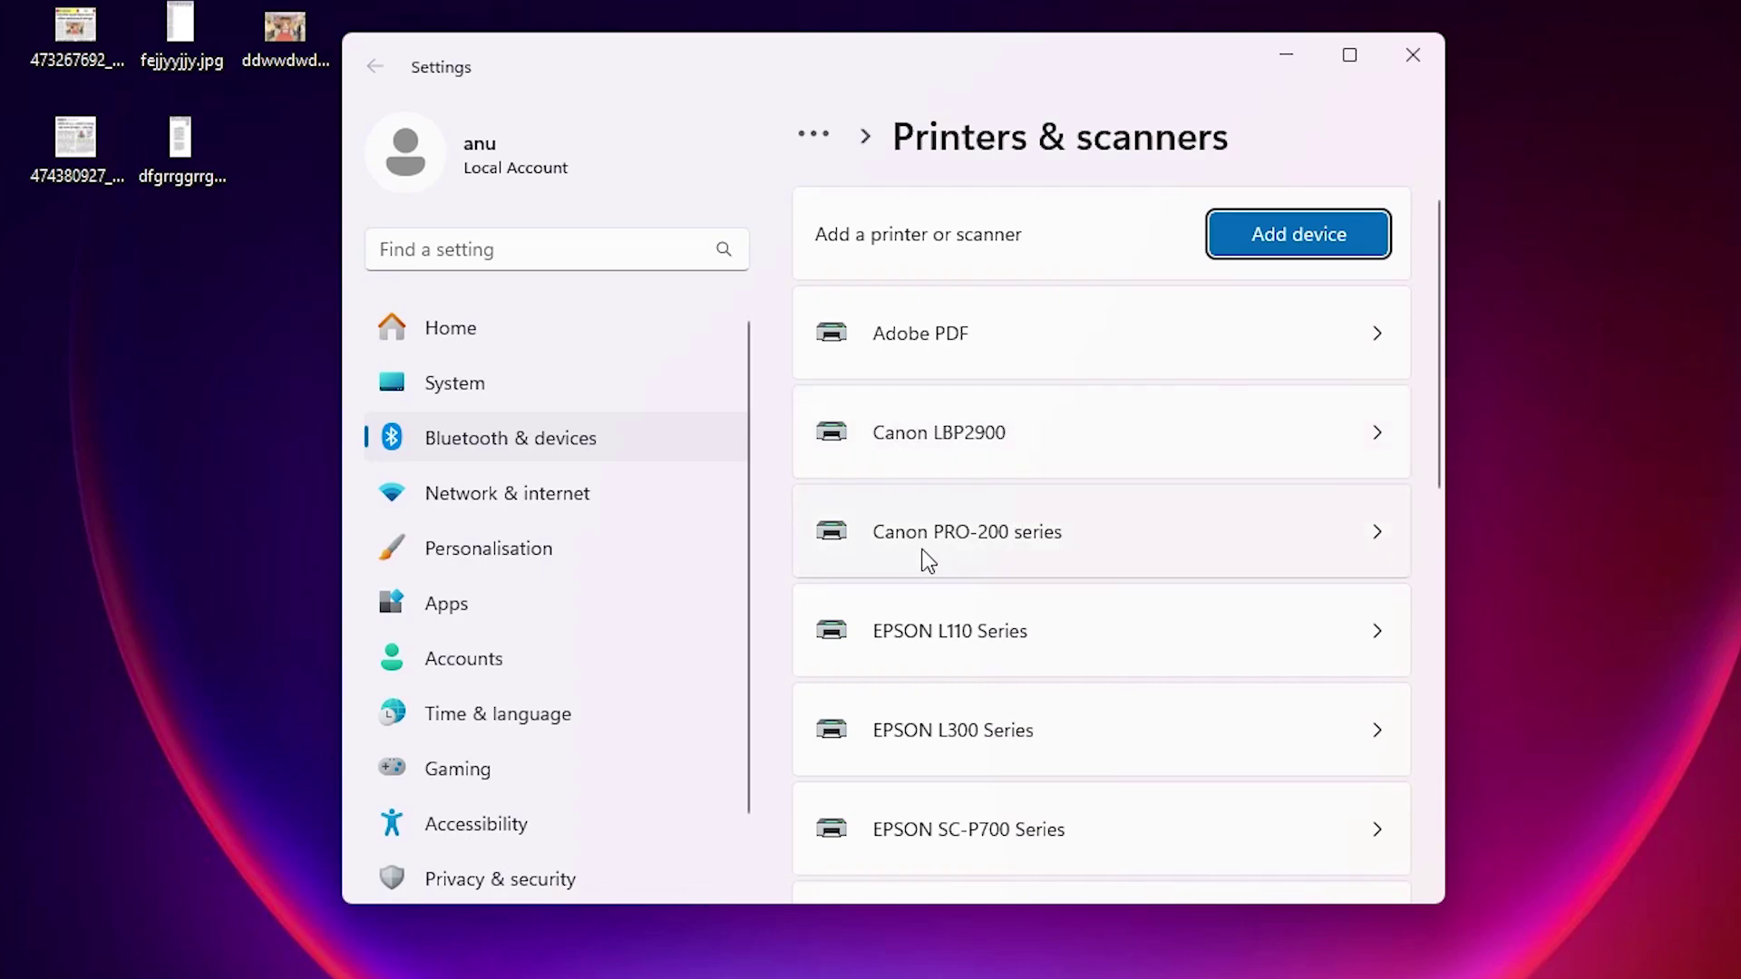
Step: Open the Canon LBP2900 printing preferences at the Custom Paper Size settings
click(942, 437)
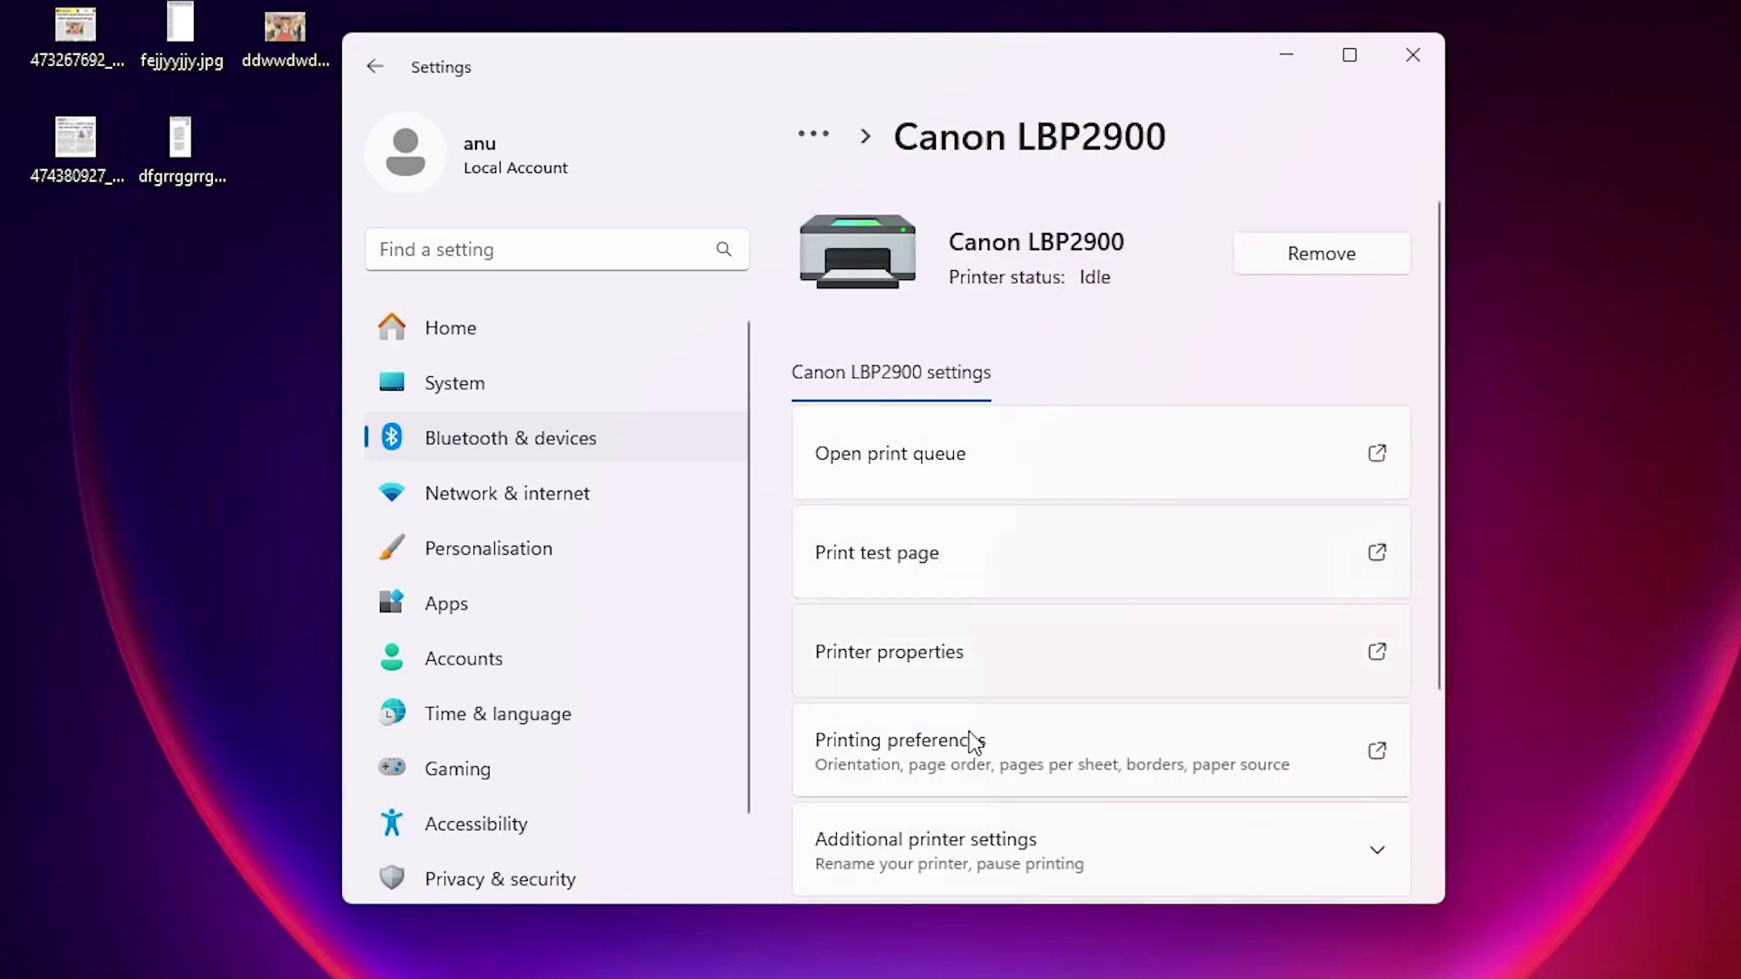
click(956, 756)
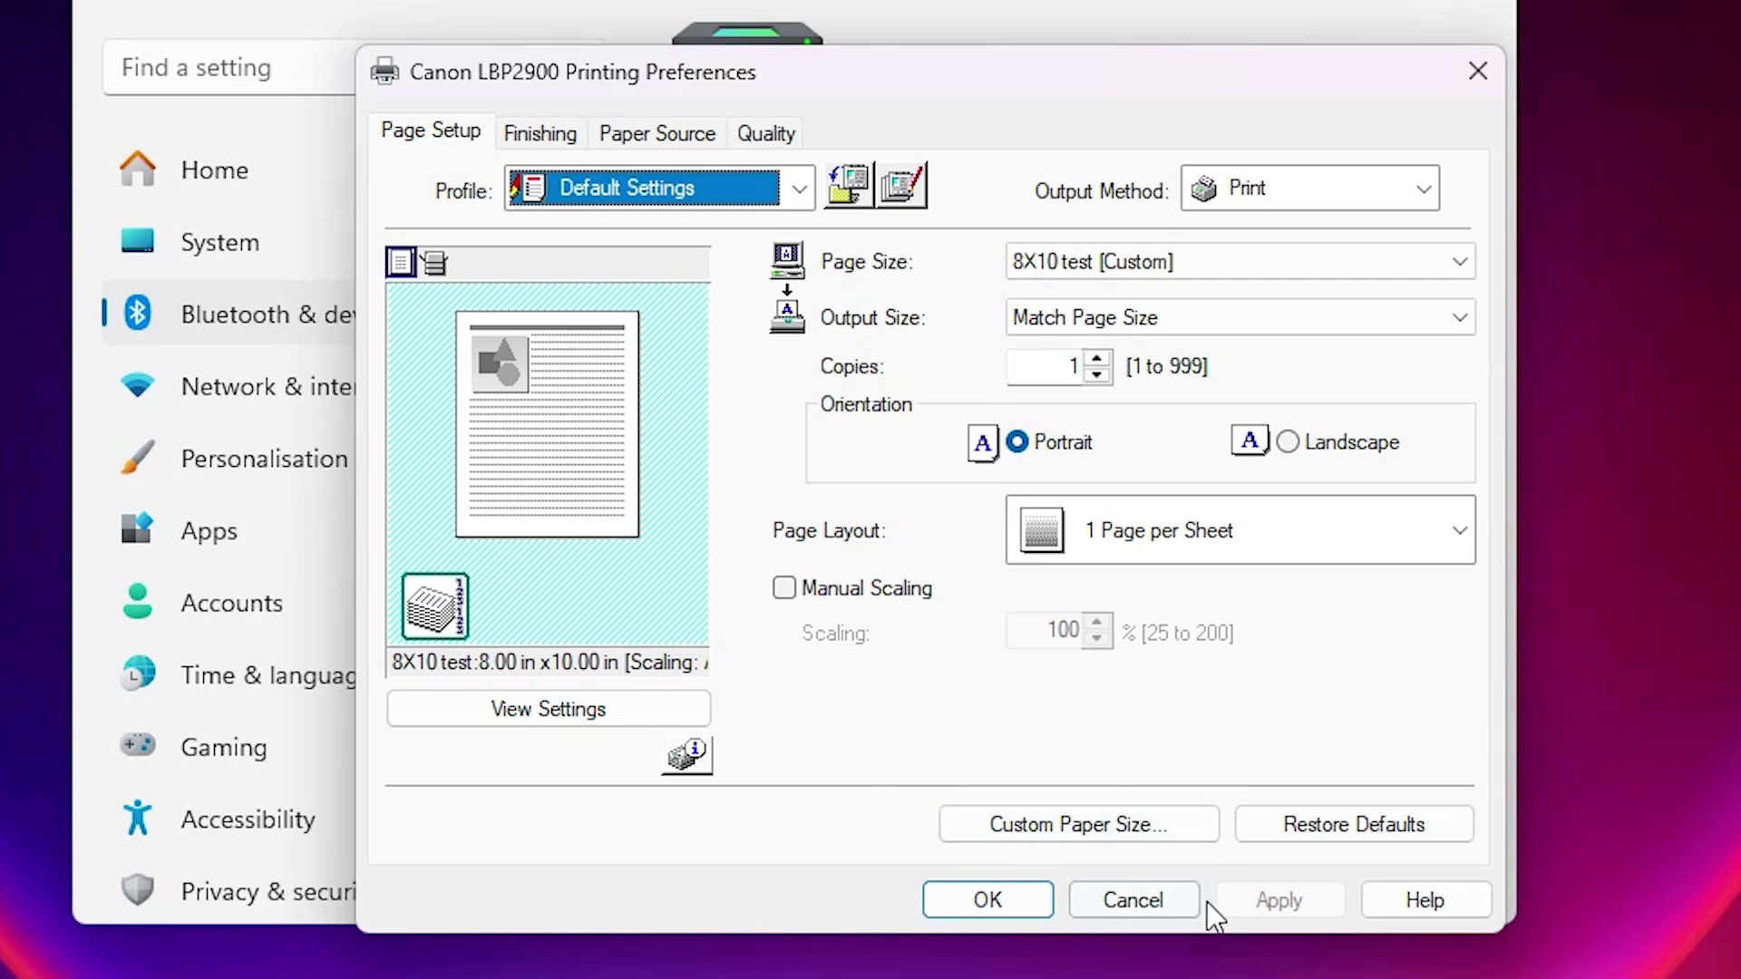
click(1173, 838)
click(1174, 838)
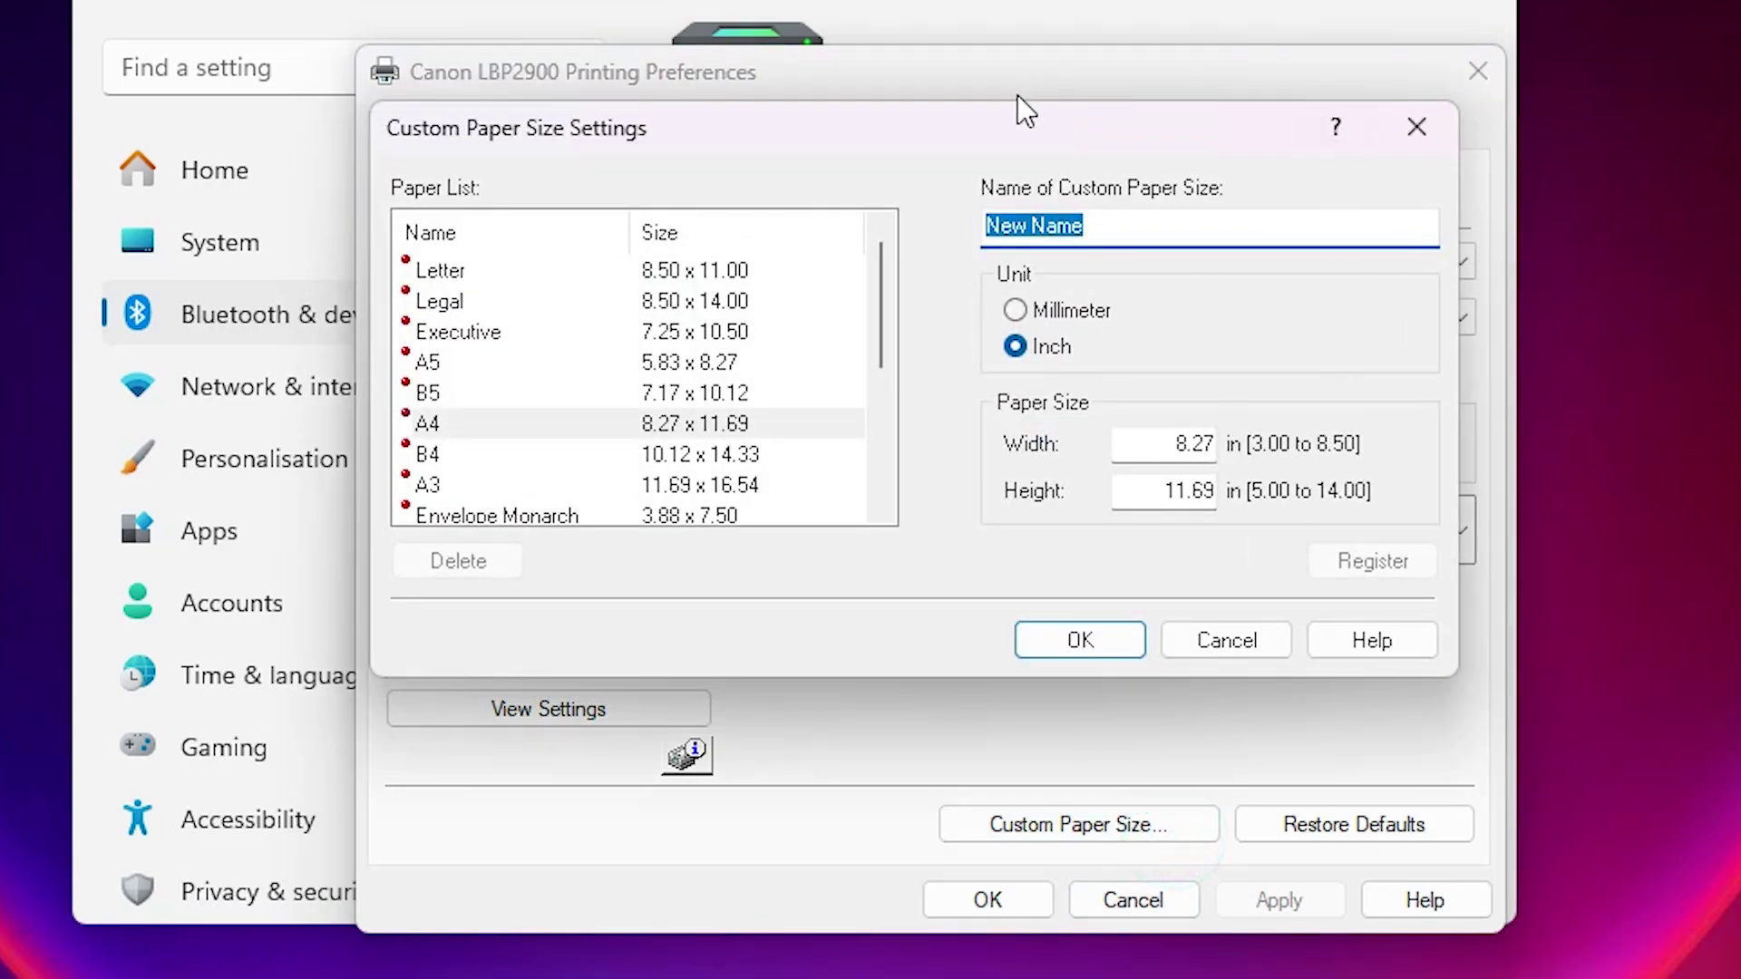
Step: Register custom paper 5X13 with width 5 and height 13 inches, then apply the driver settings
drag(992, 224, 959, 226)
text(5X13)
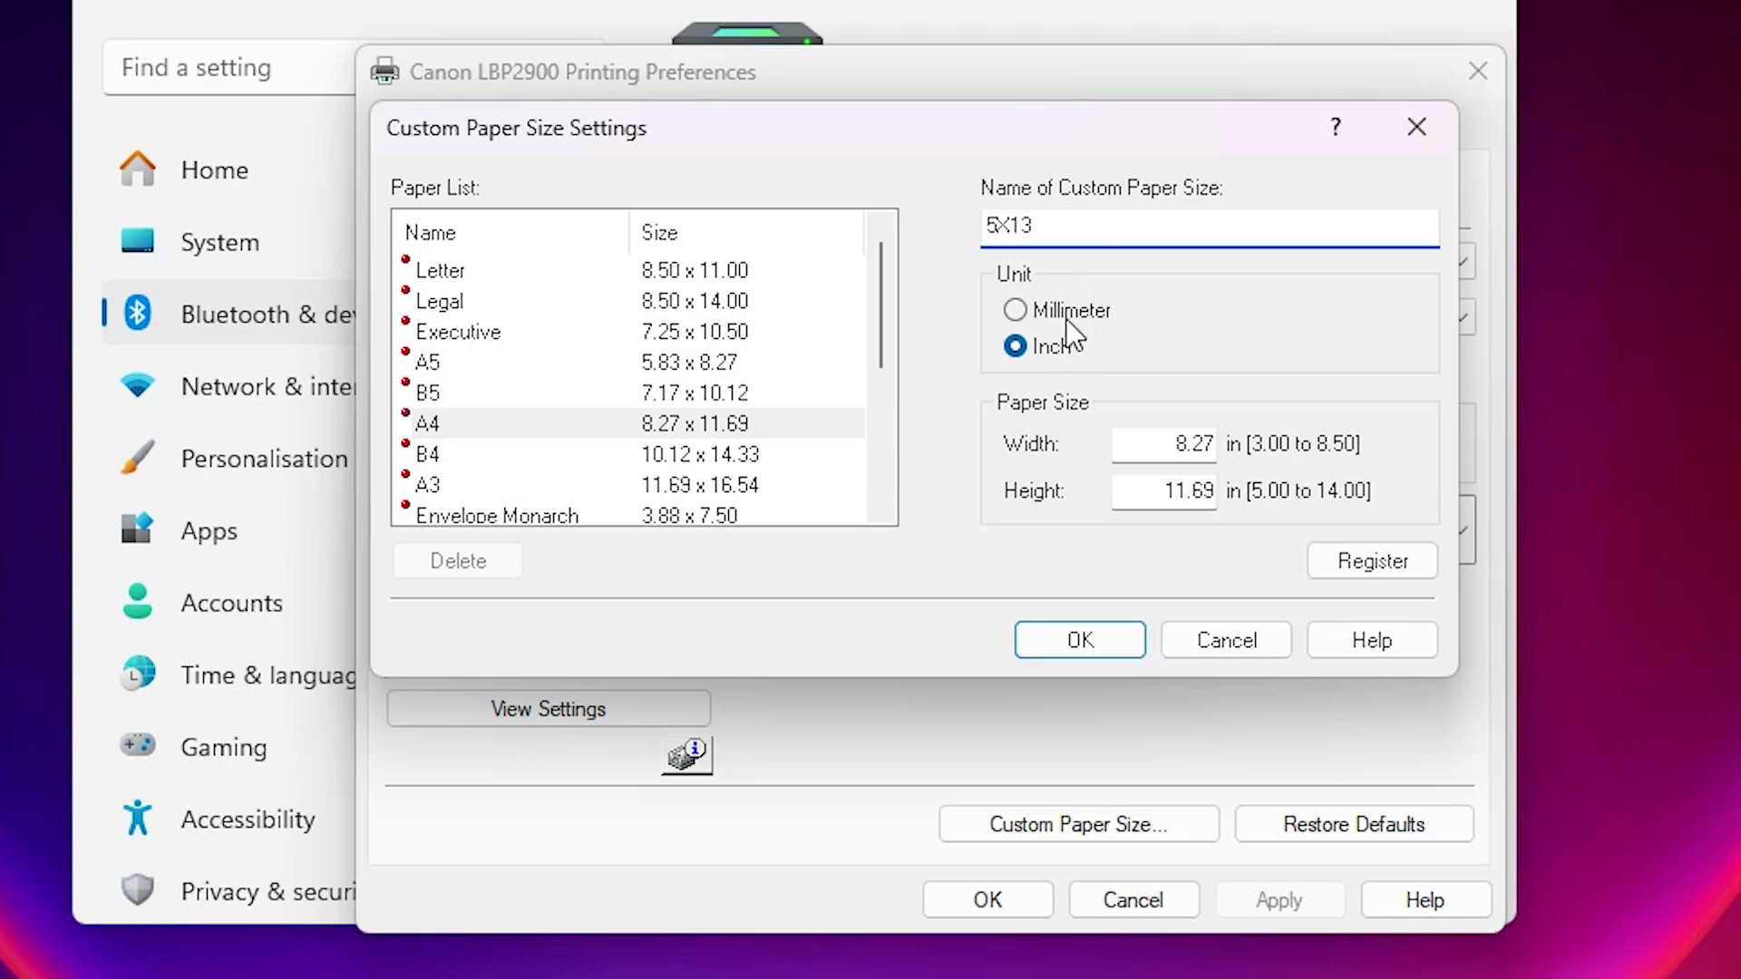
double_click(1169, 444)
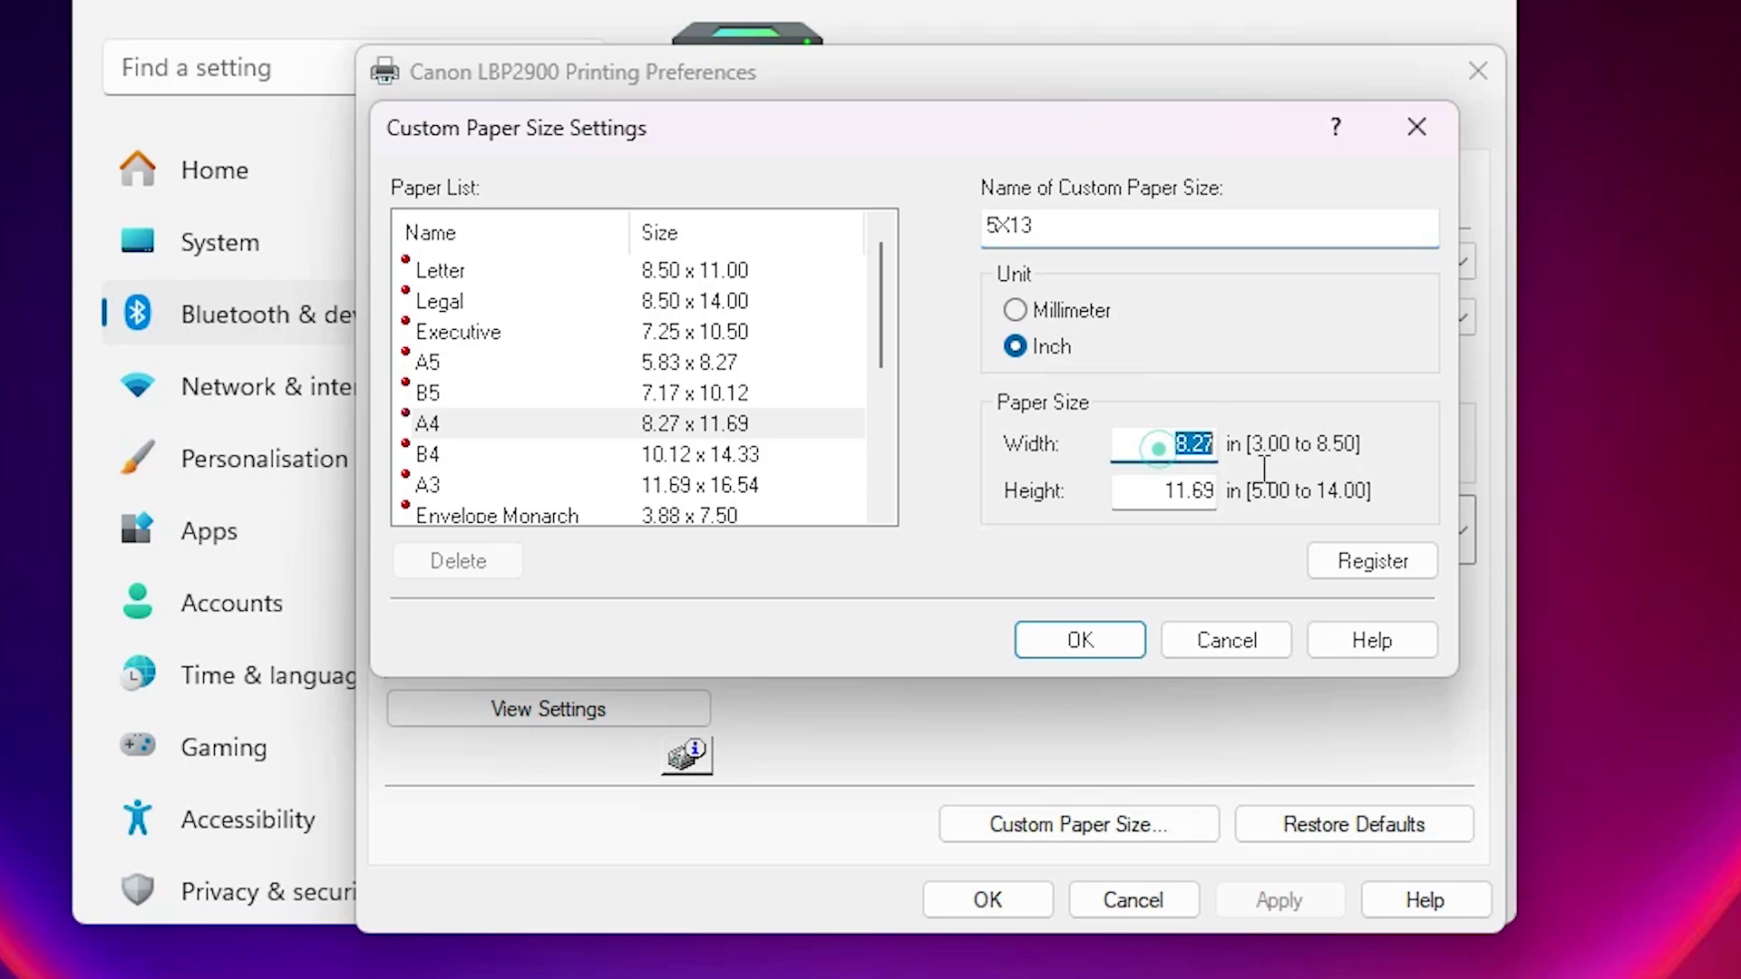
text(5)
key(Tab)
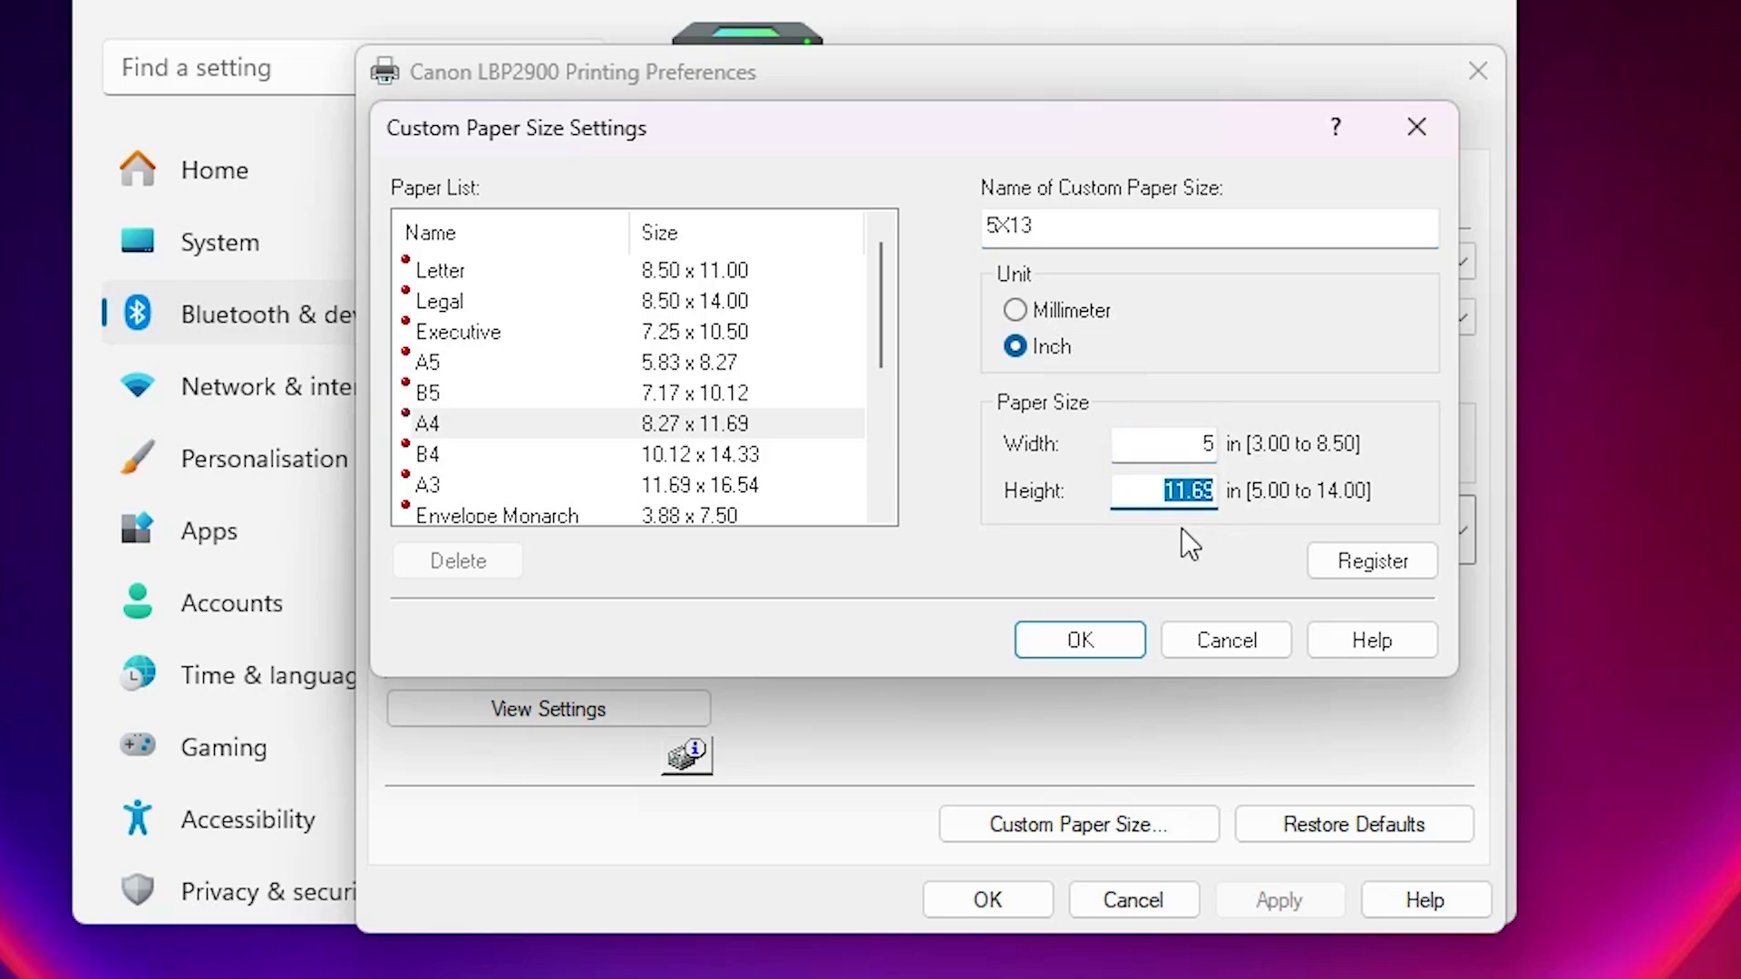
text(13)
key(Tab)
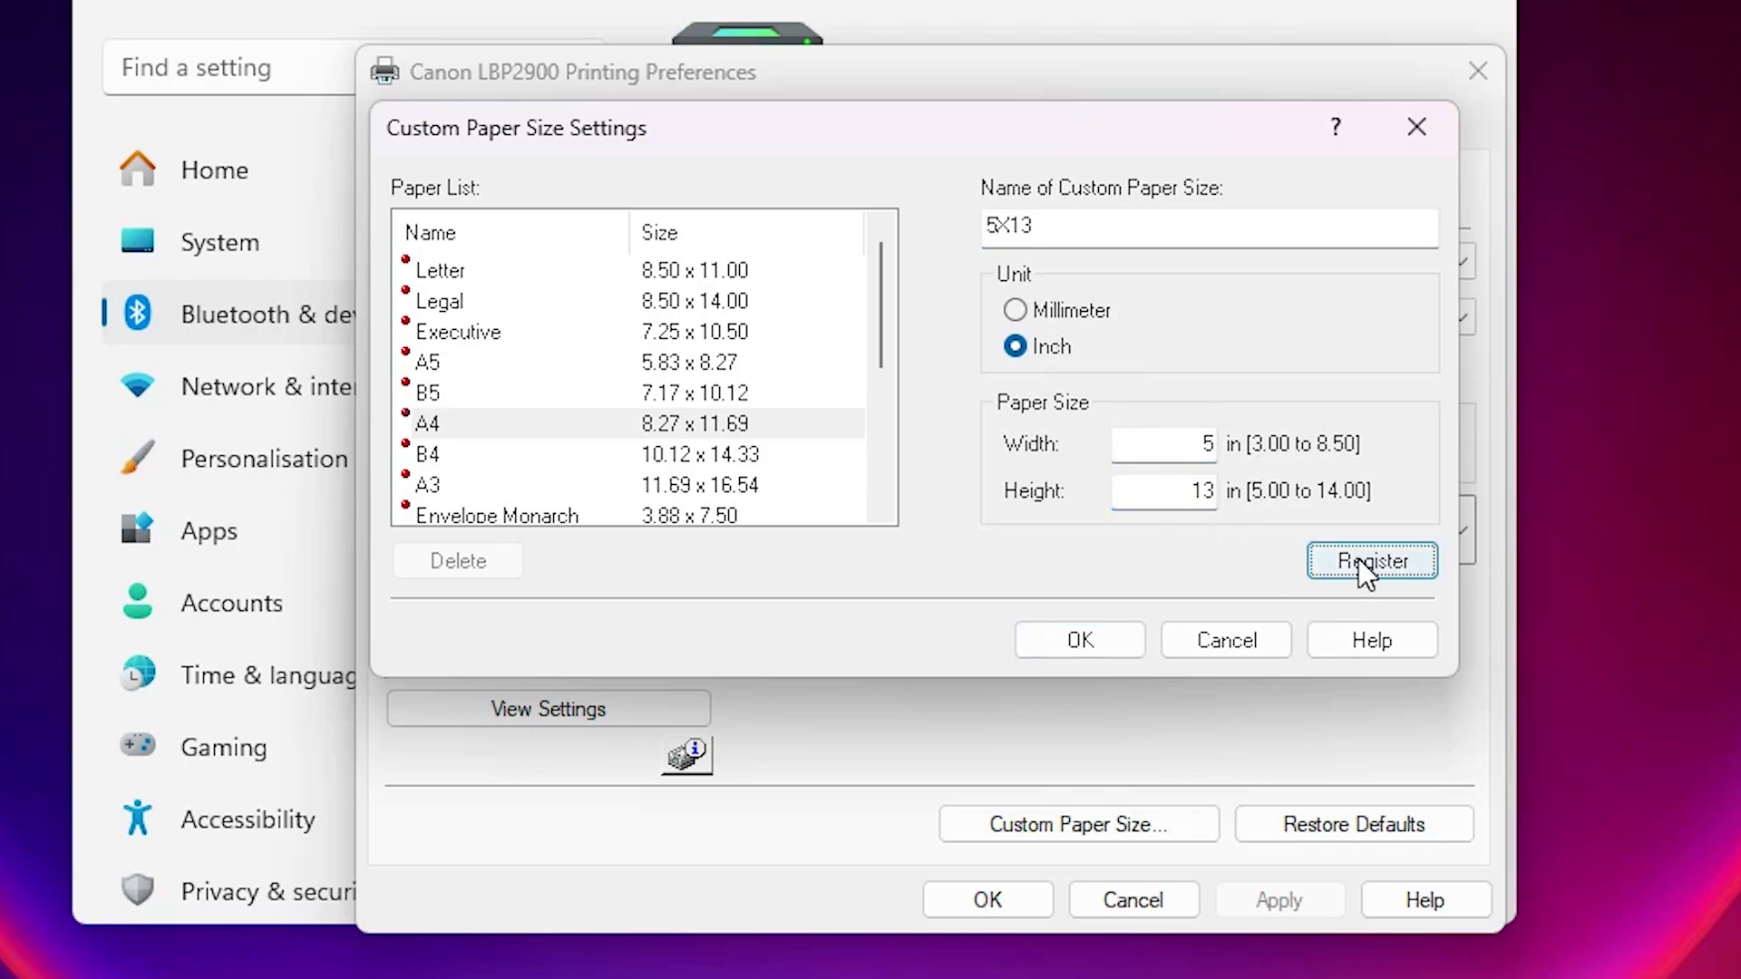
click(1358, 561)
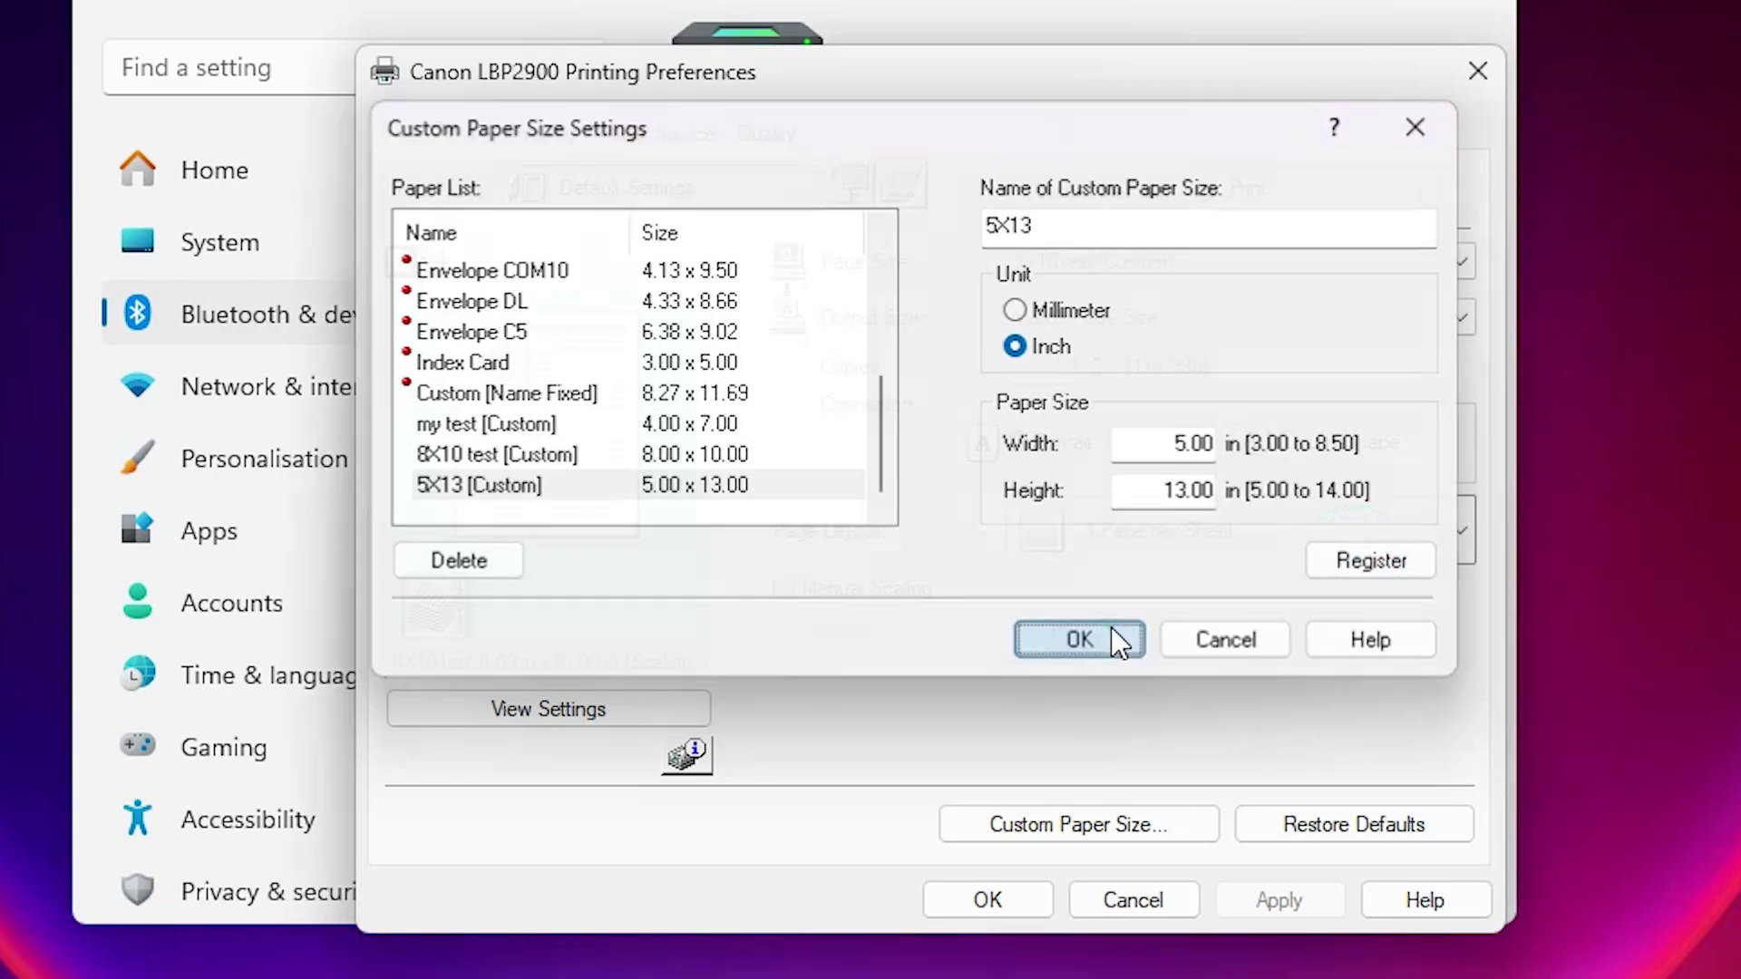
click(1112, 630)
click(1333, 900)
click(1045, 899)
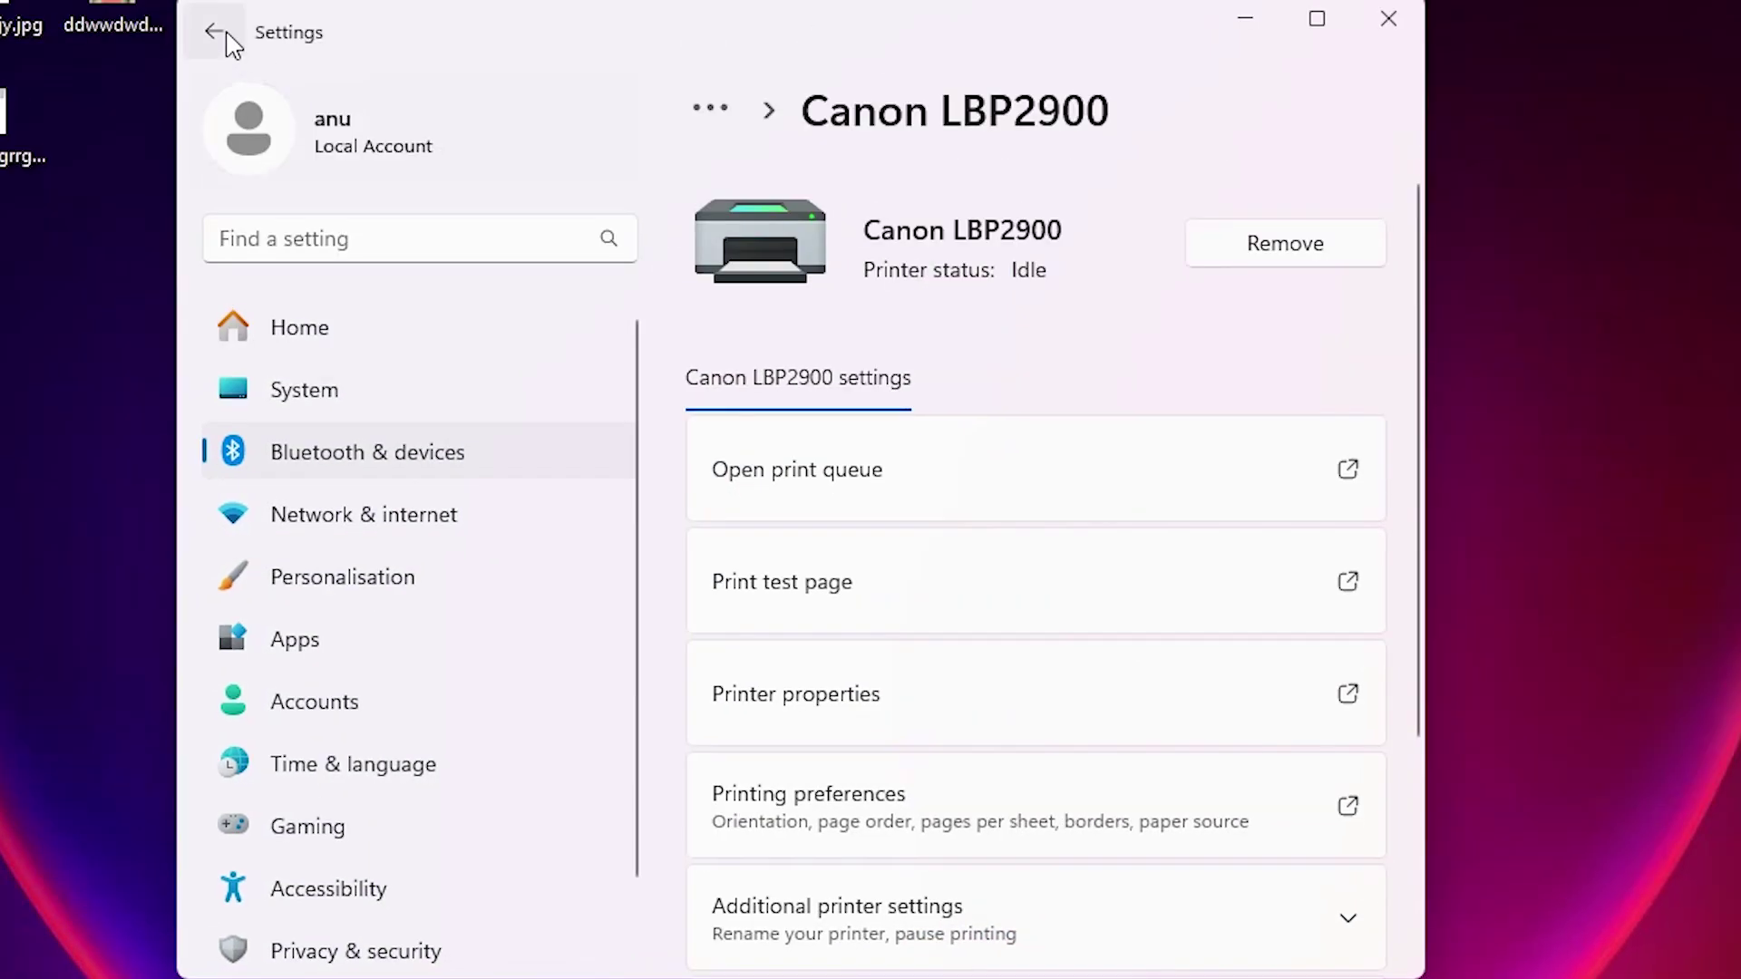
Step: Reopen Printers & scanners via a 'pr' search and open Canon PRO-200 series printing preferences
click(1383, 28)
click(422, 947)
text(pr)
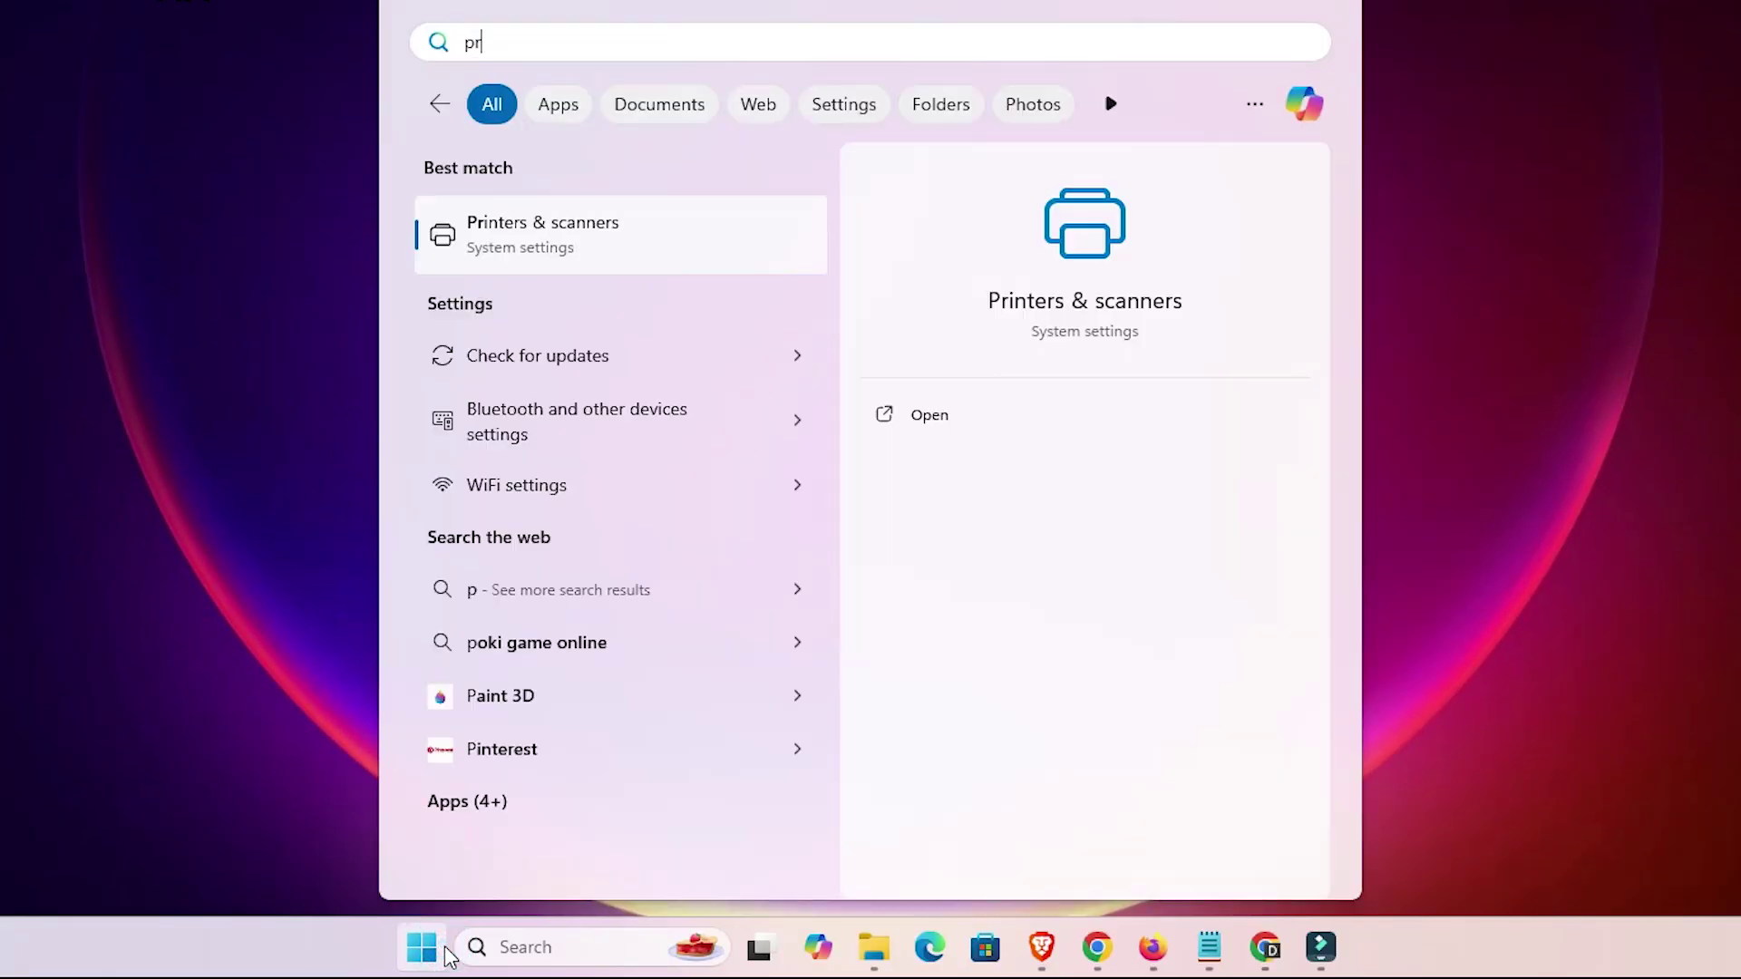
click(486, 262)
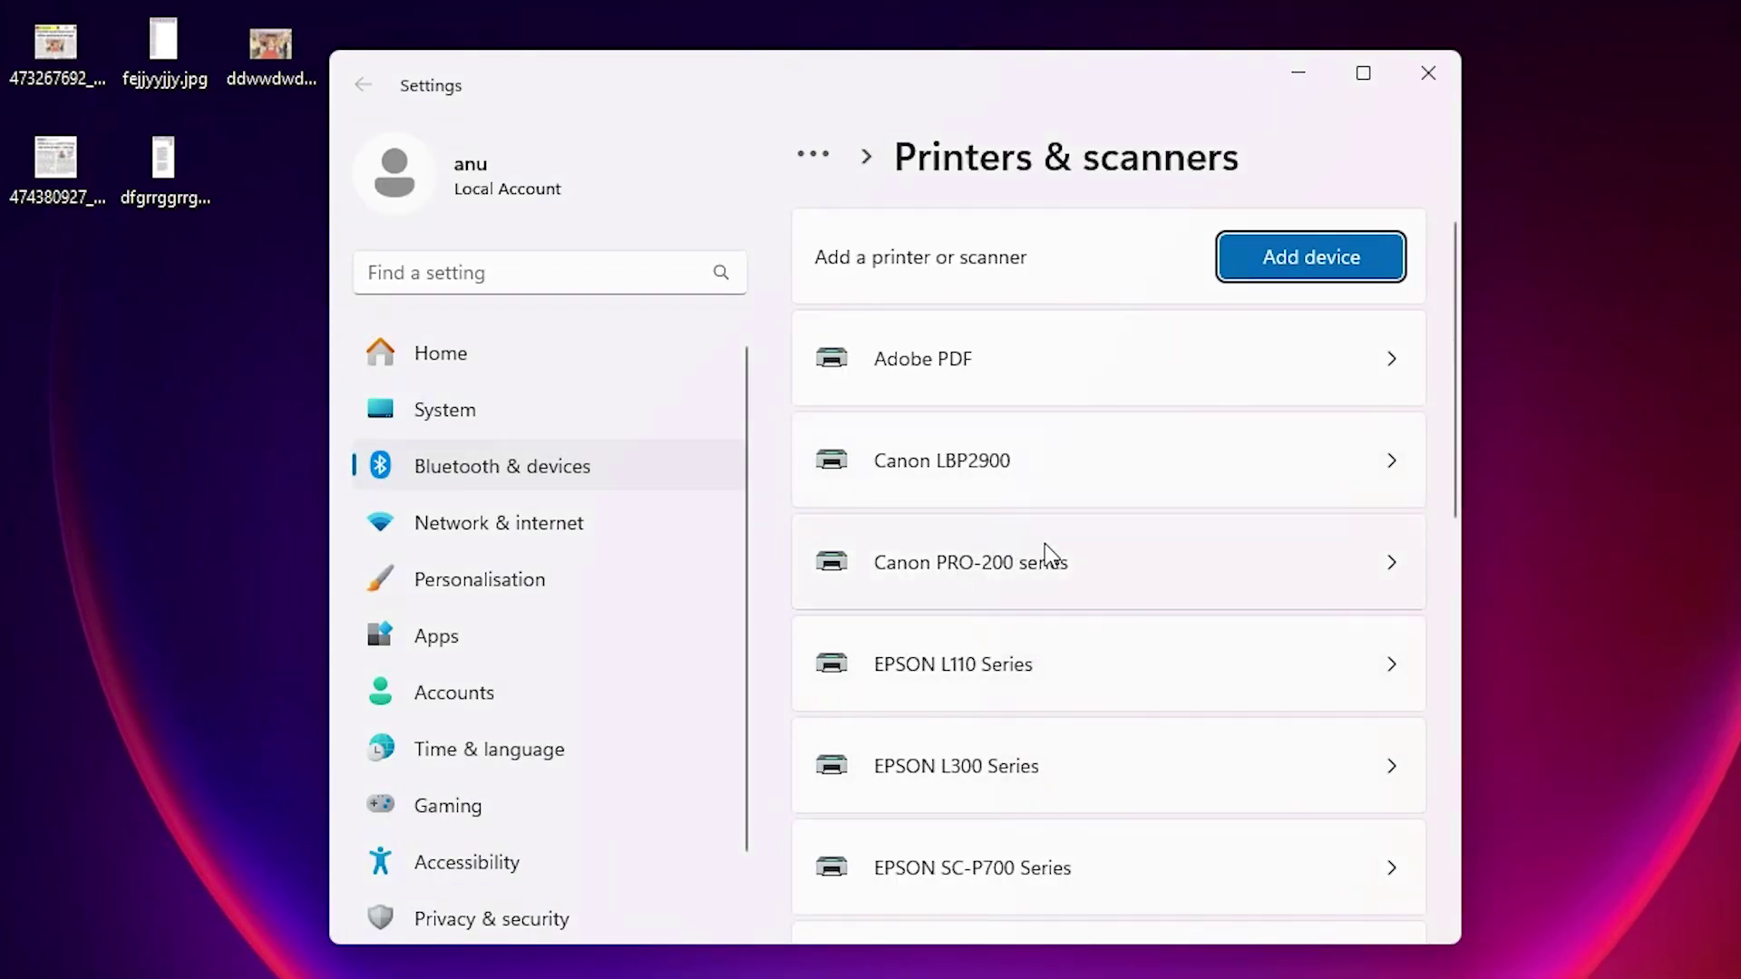
click(987, 569)
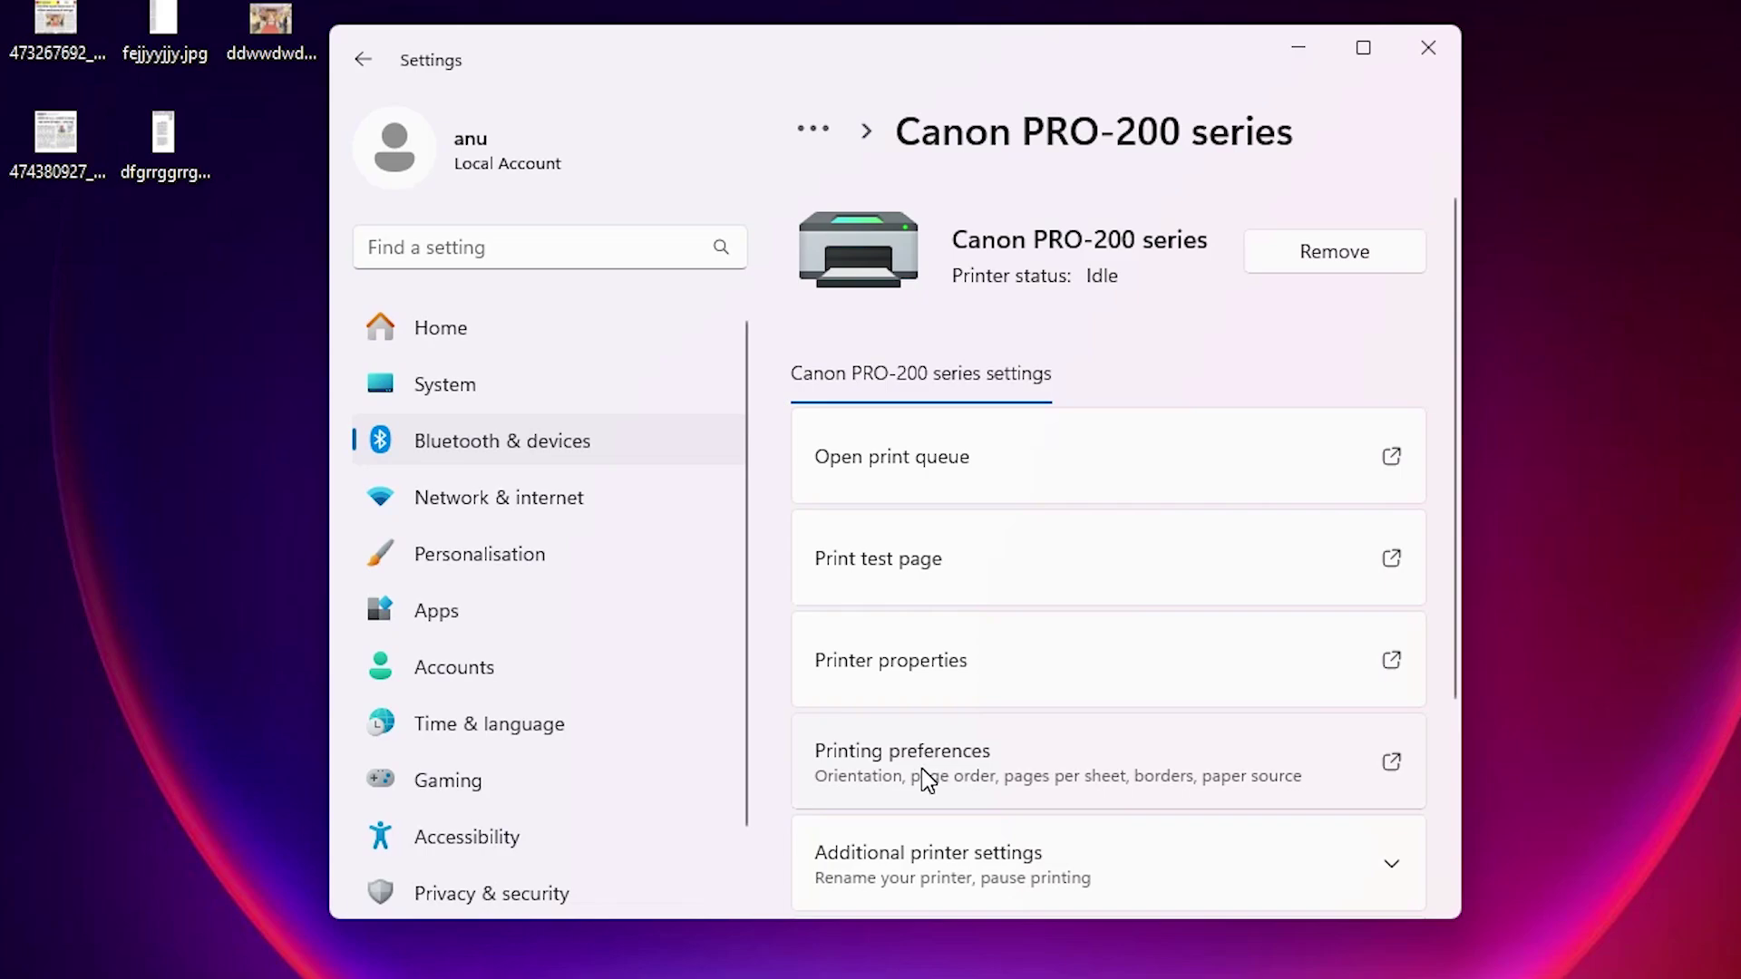
click(921, 769)
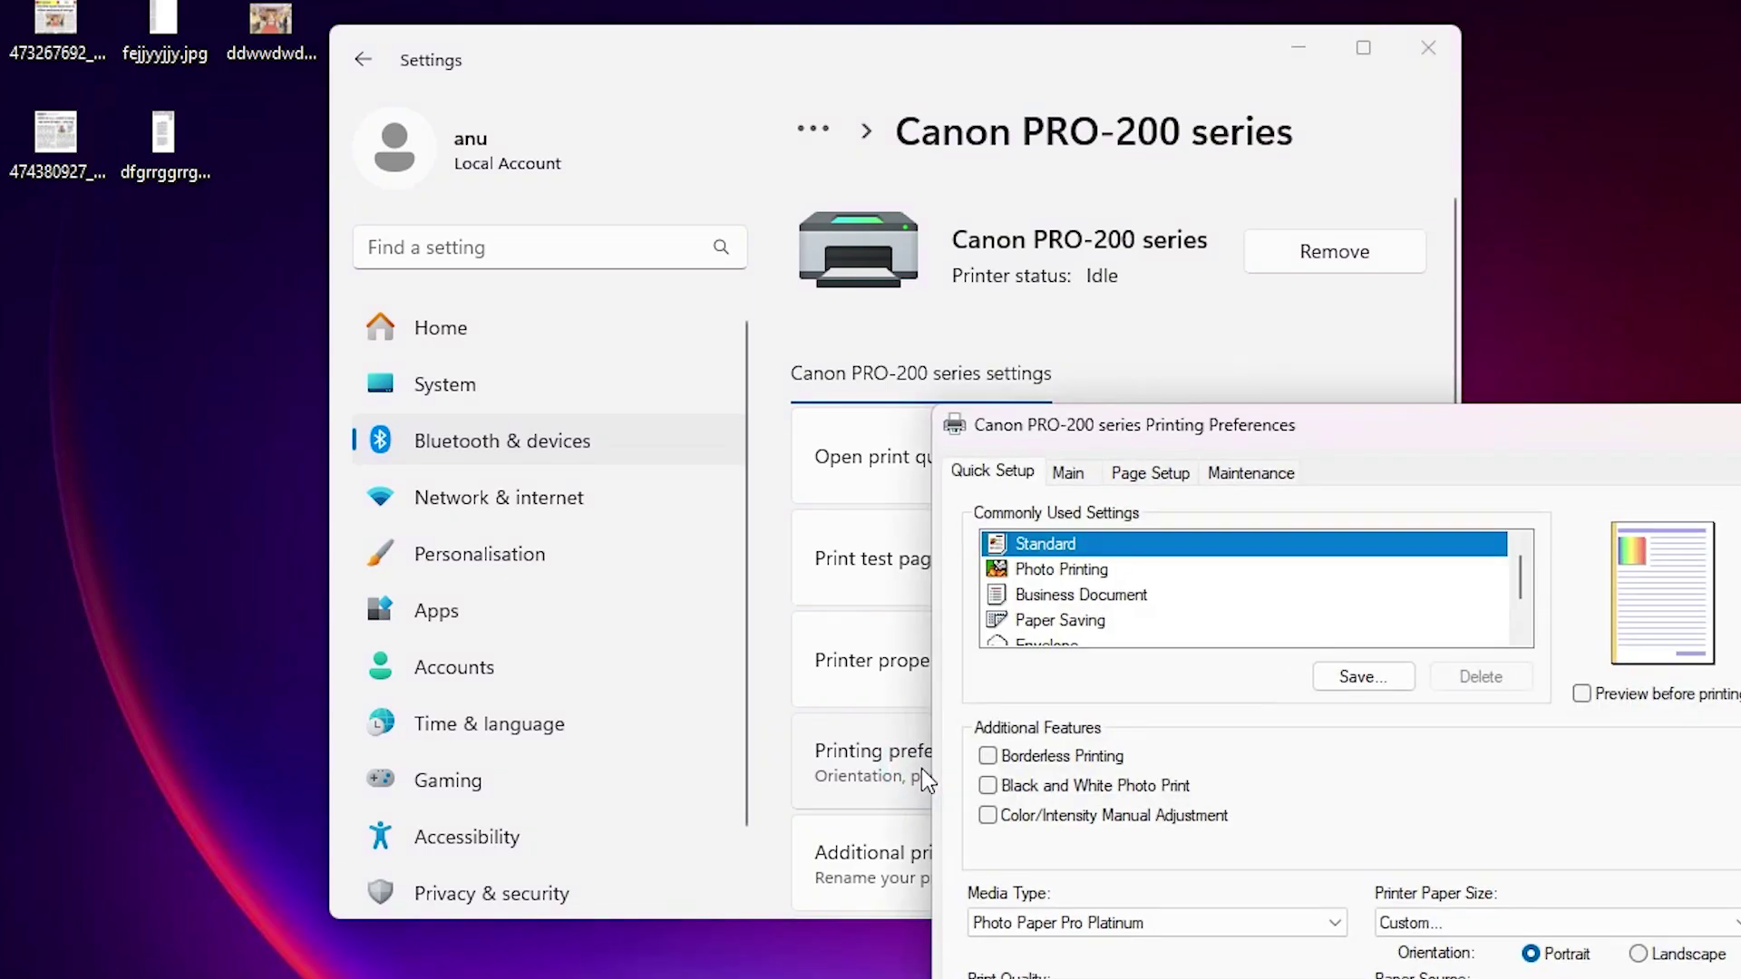
Step: On the Page Setup tab, set Page Size to 5X13, then apply and confirm
drag(1228, 420, 872, 208)
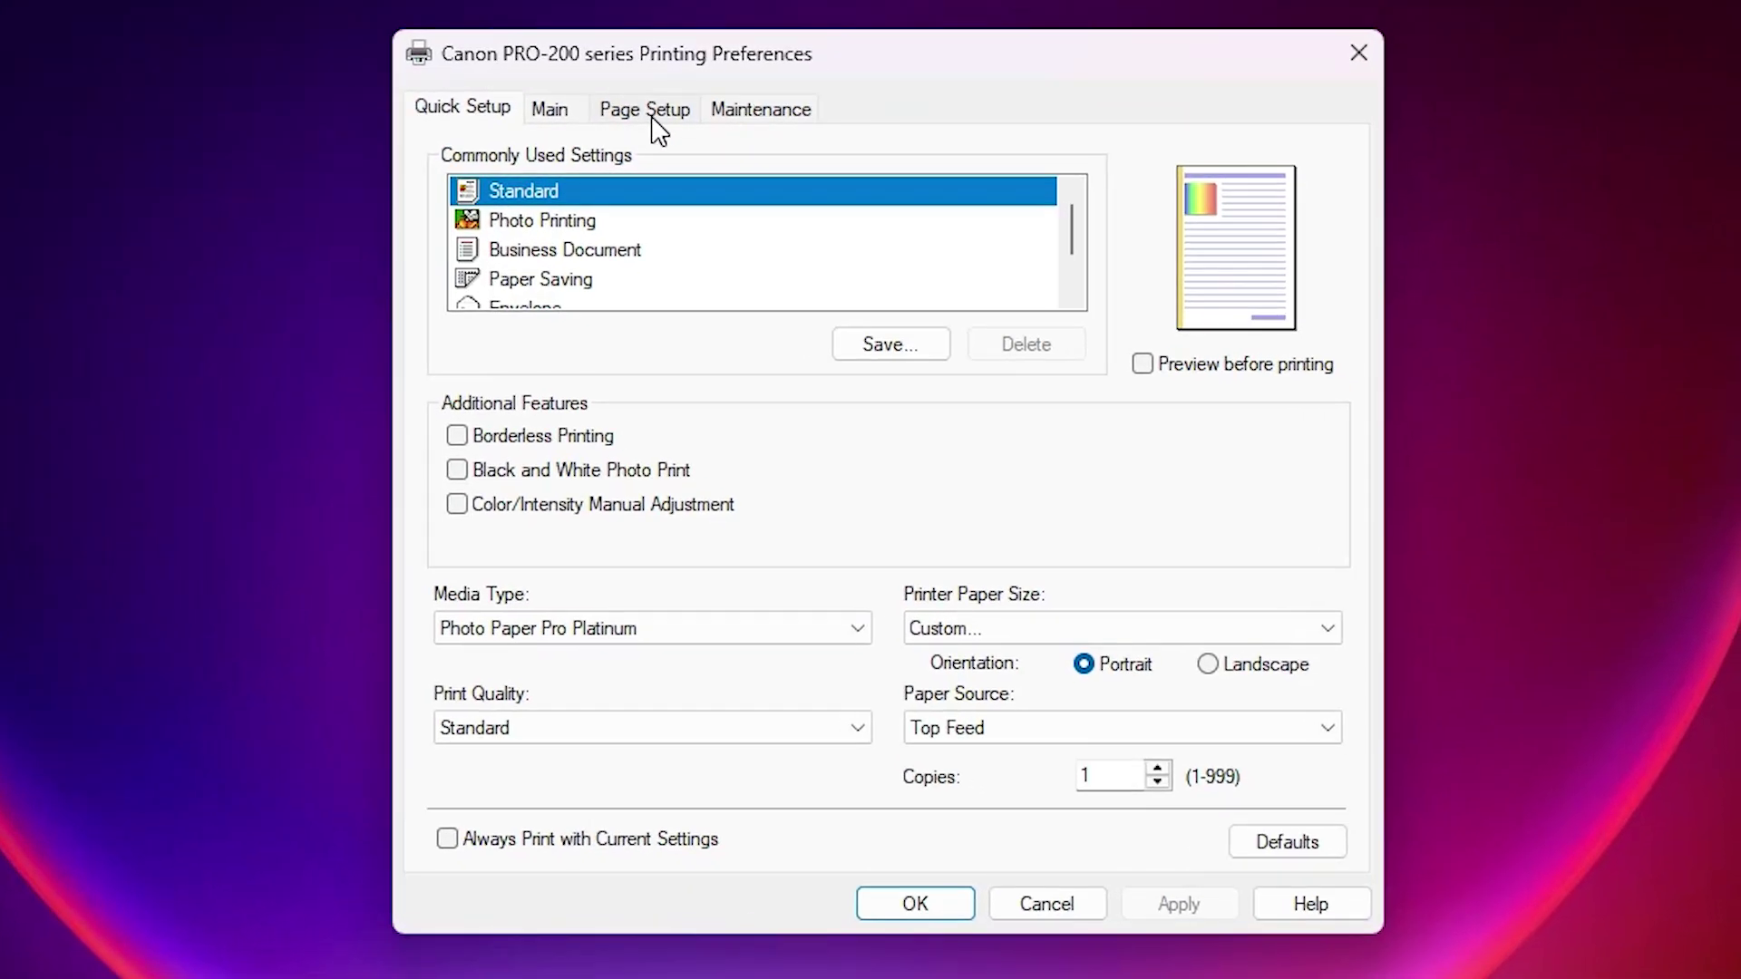
click(651, 116)
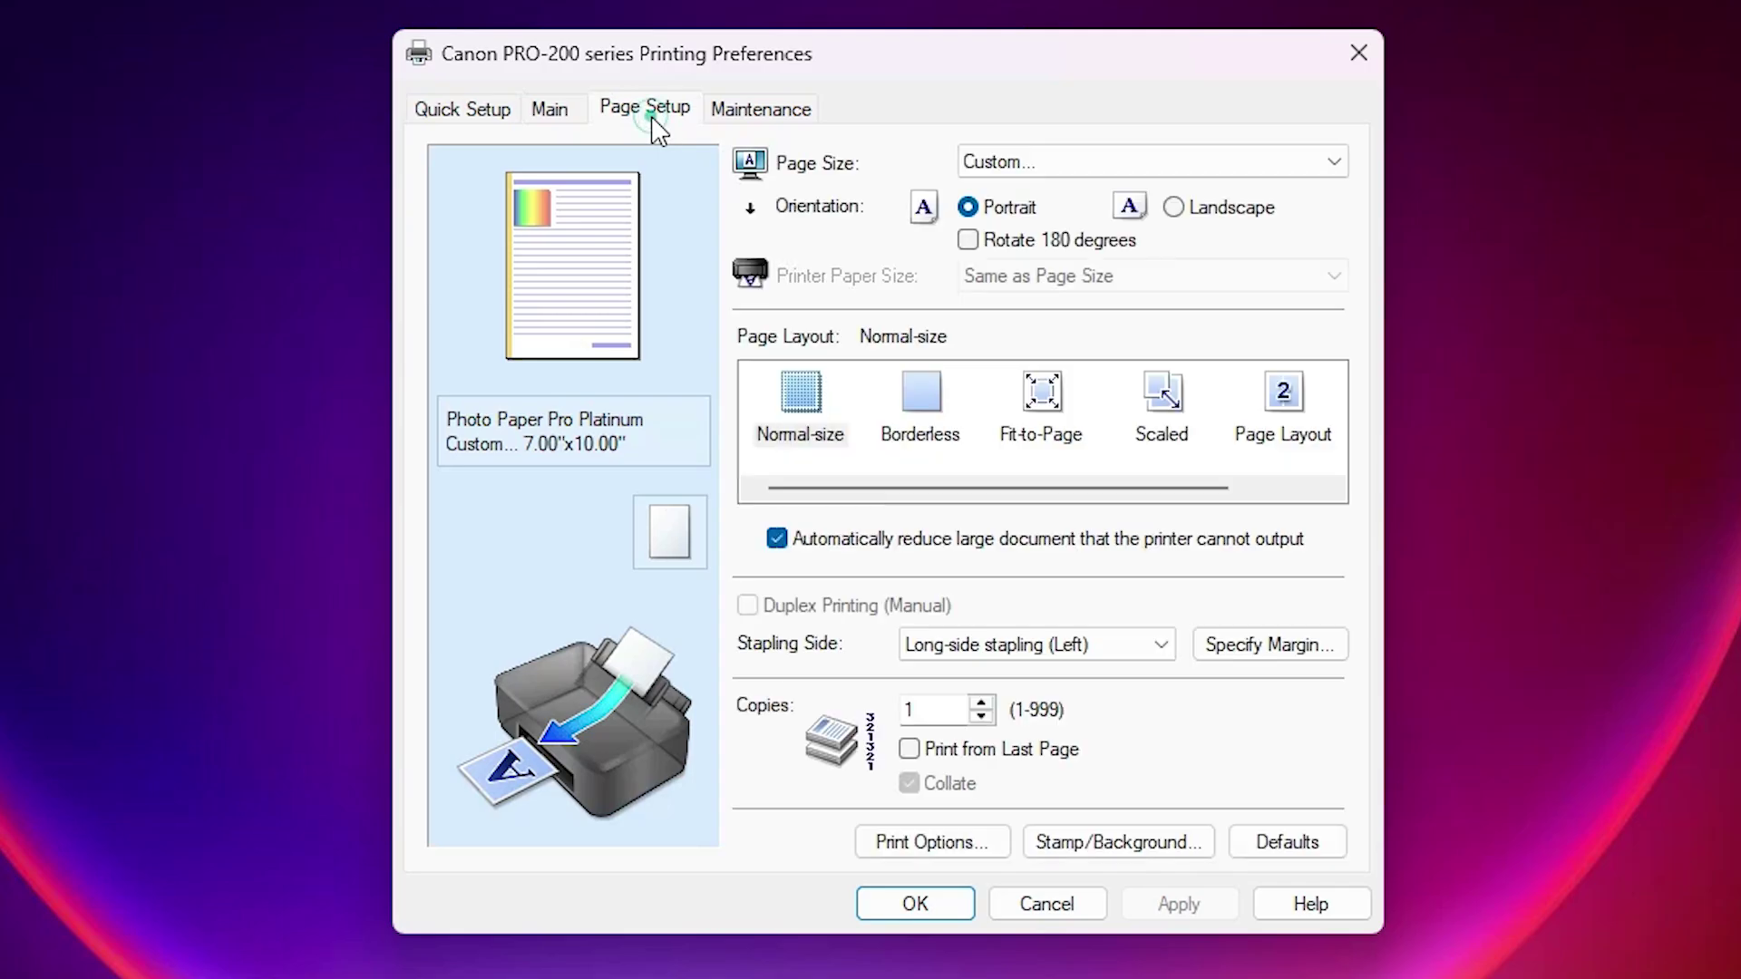
click(1087, 163)
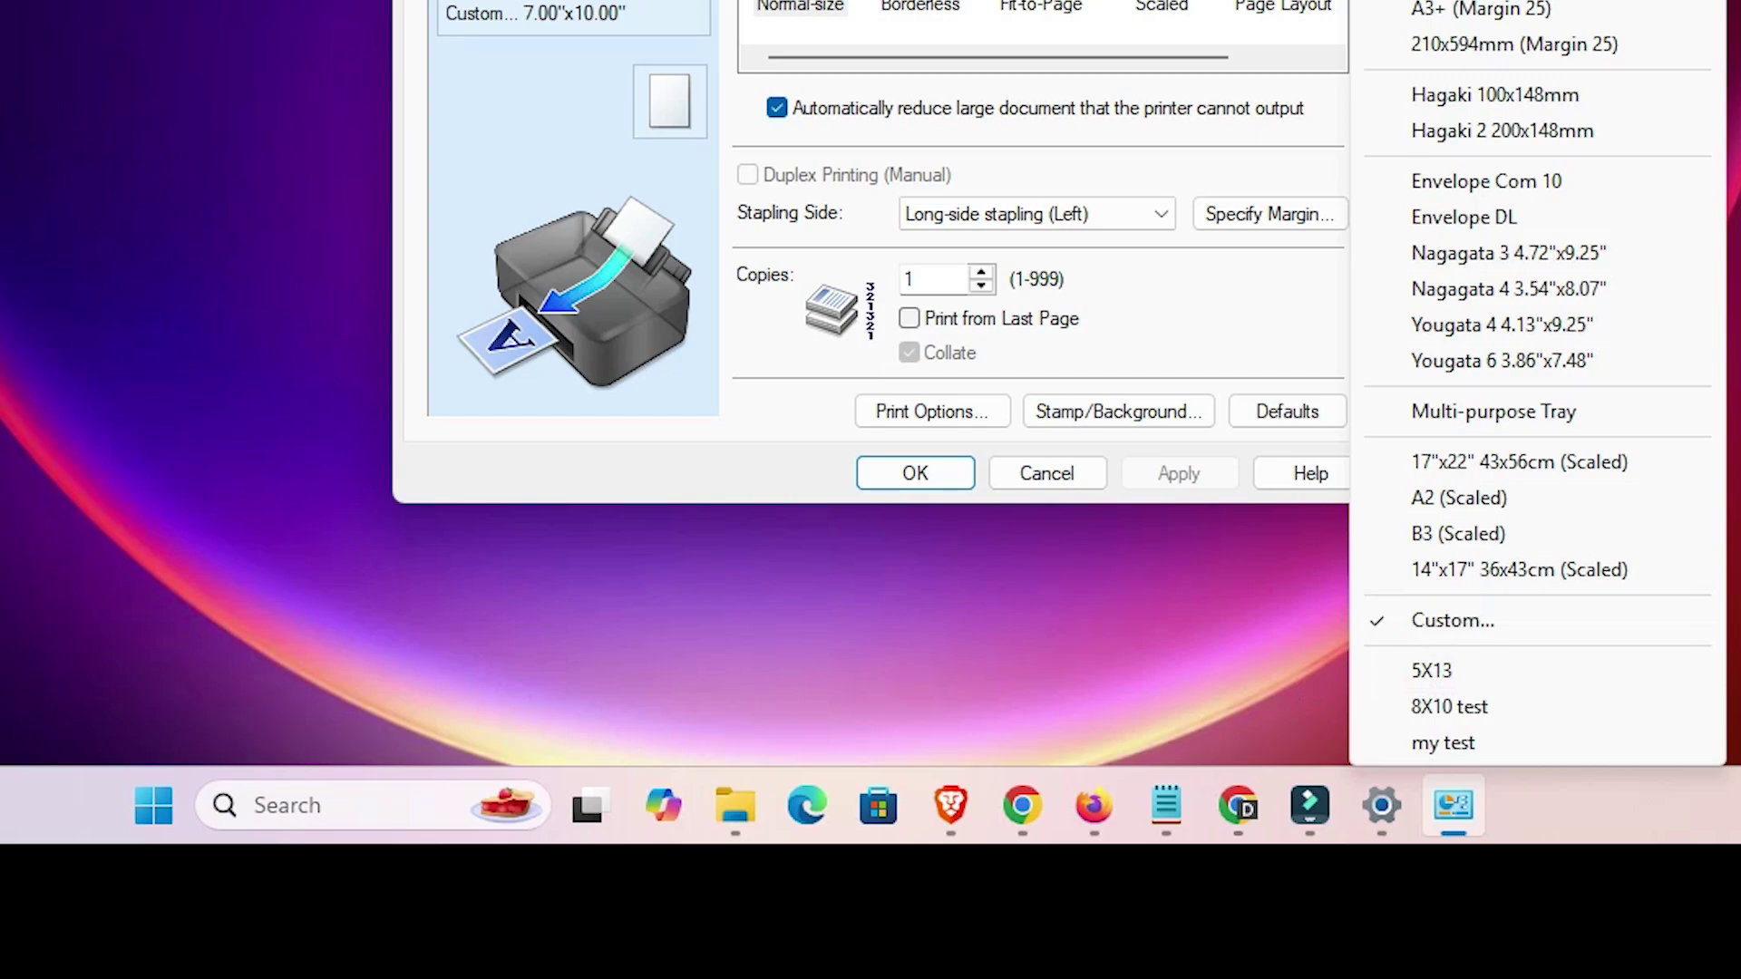
click(1484, 669)
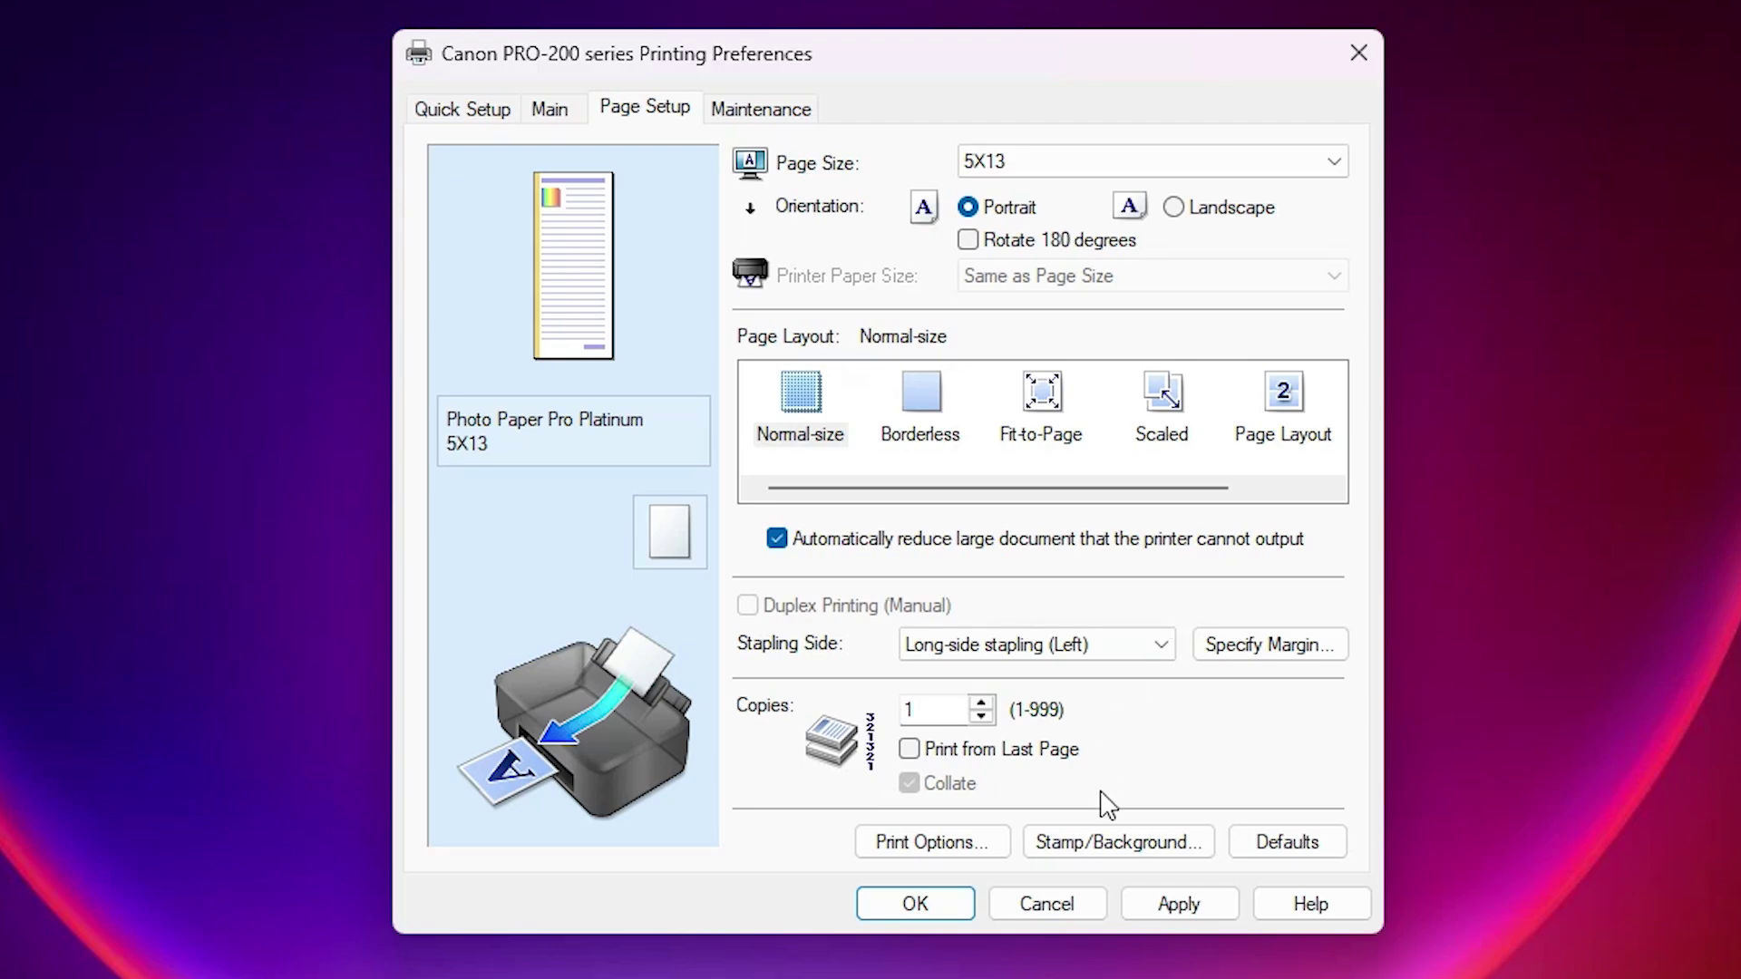
click(1180, 902)
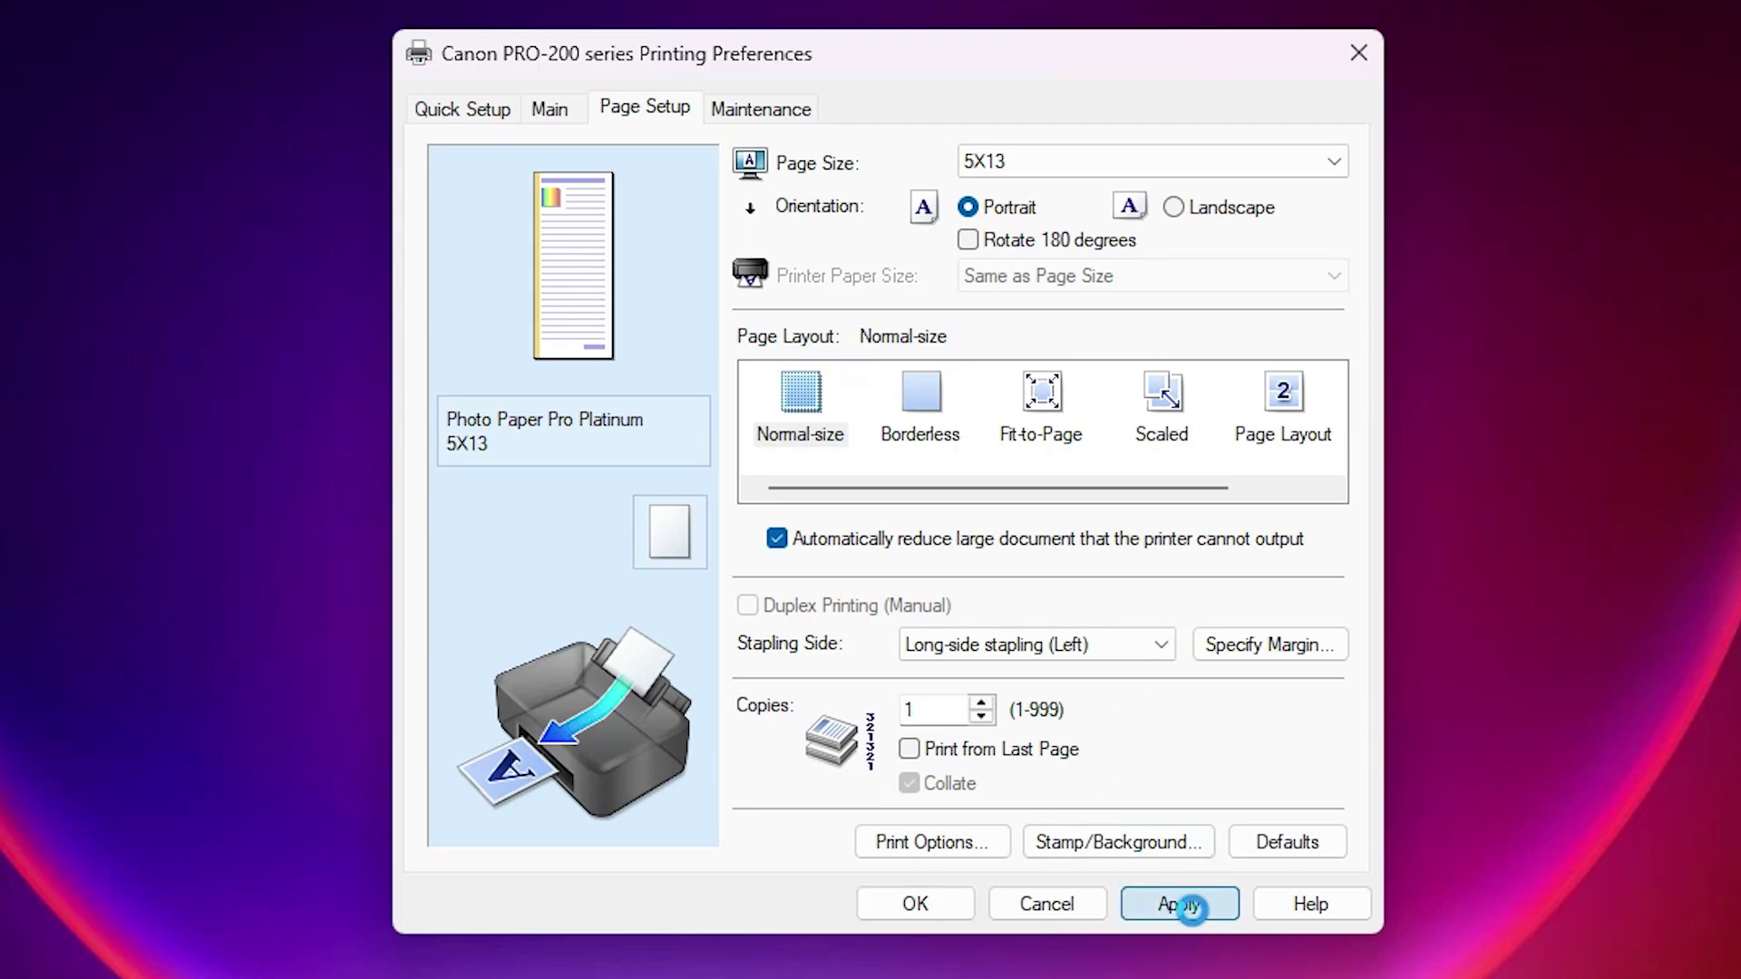
click(938, 901)
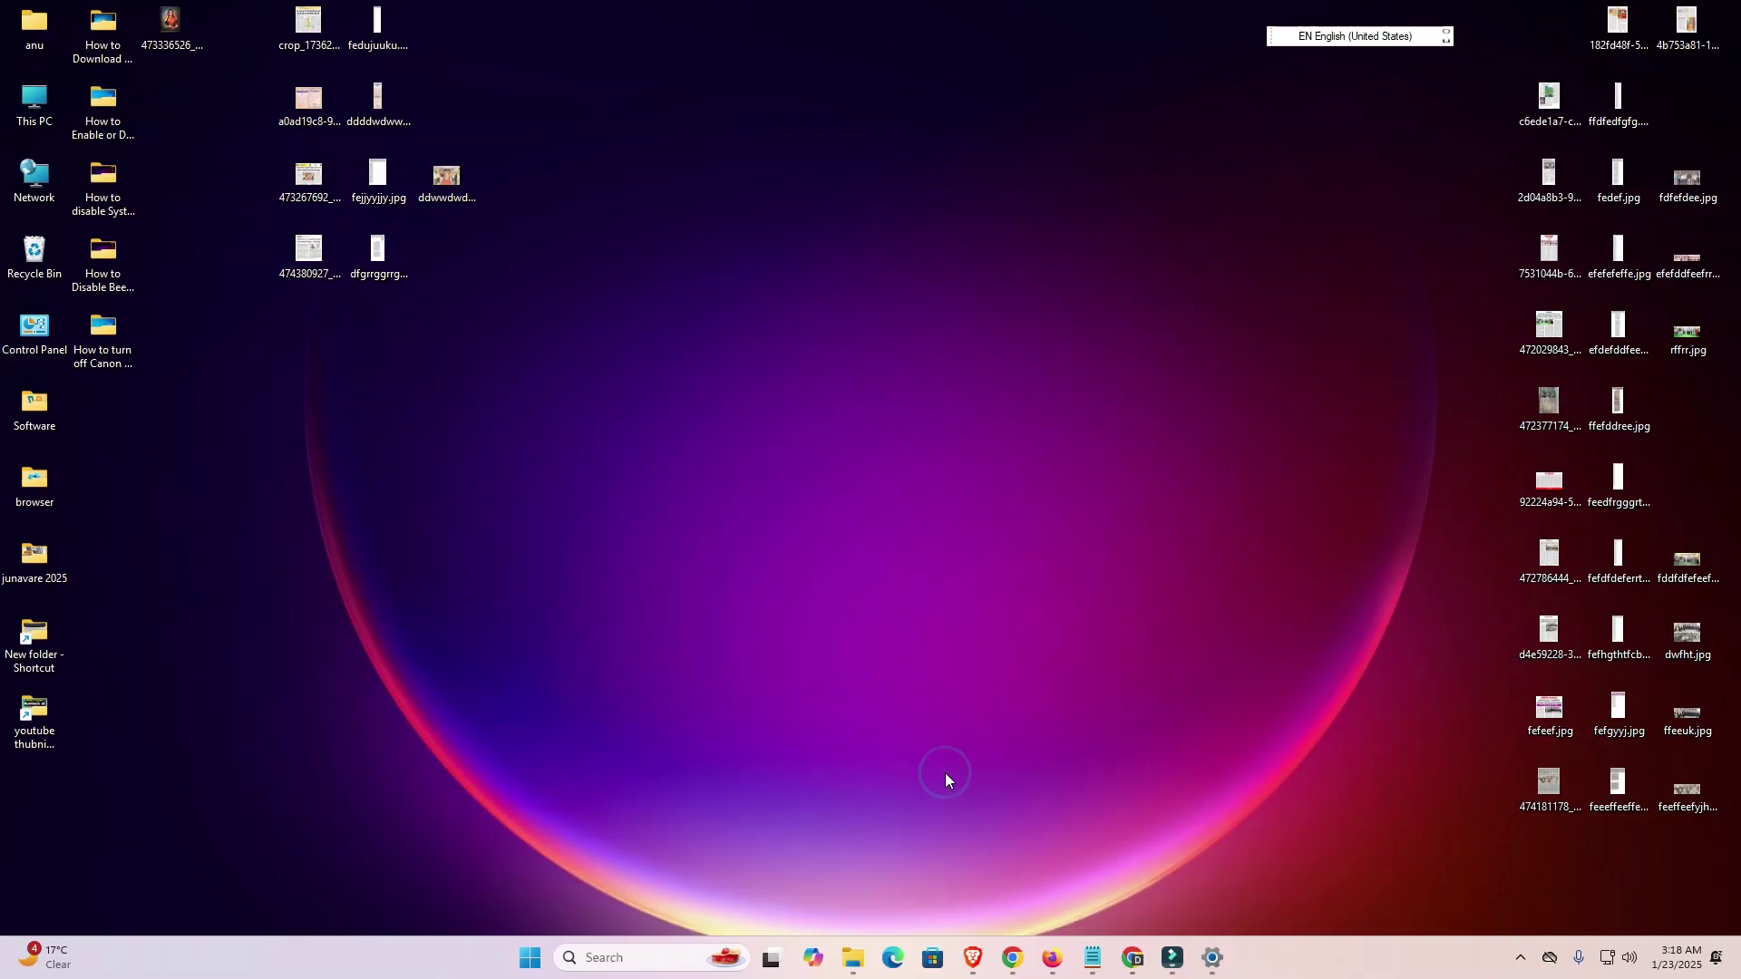